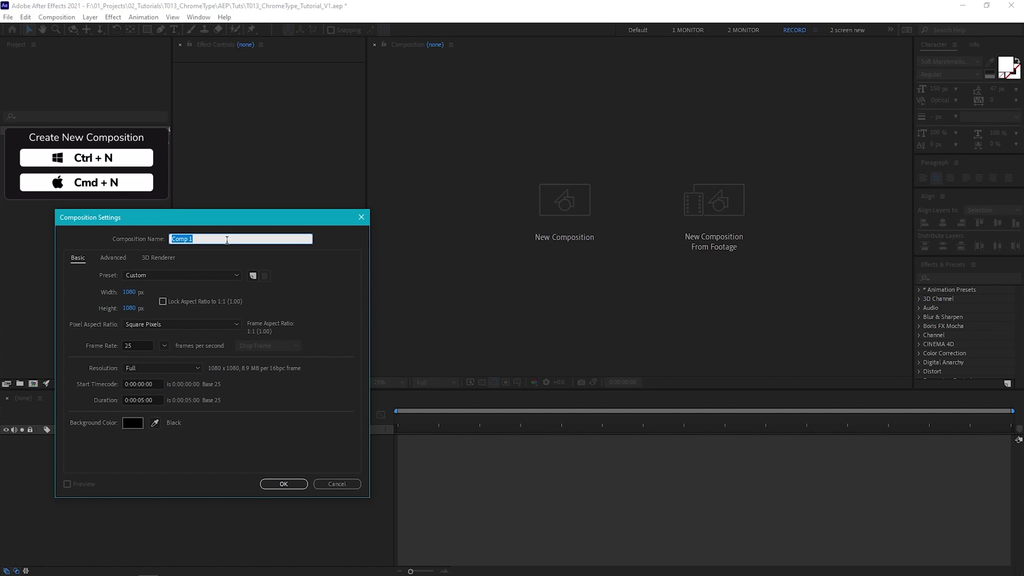
Create the TextPre composition and type the word SHINE in it.
{"action": "type", "text": "TextPre"}
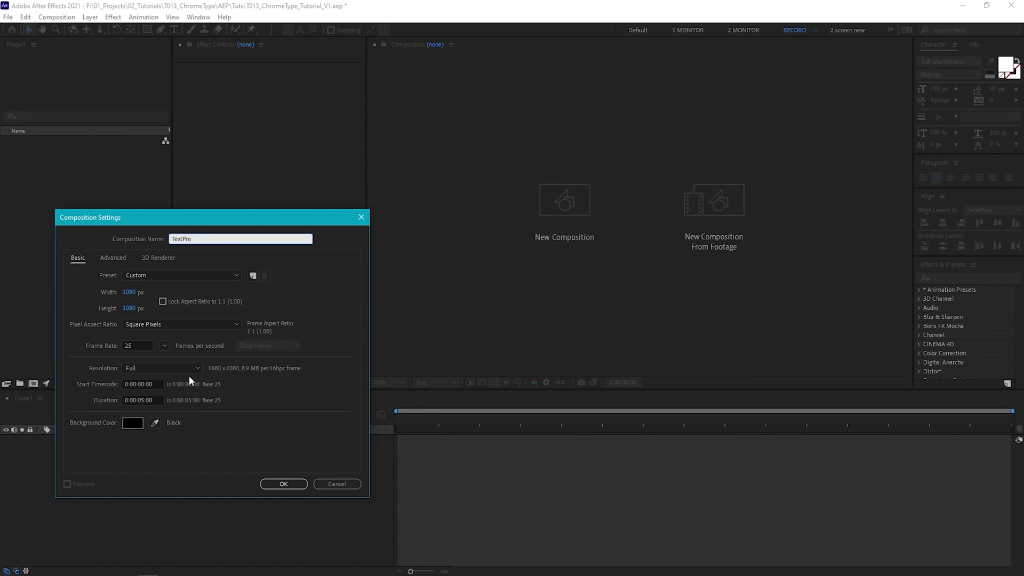
{"action": "left_click", "coordinate": [272, 482]}
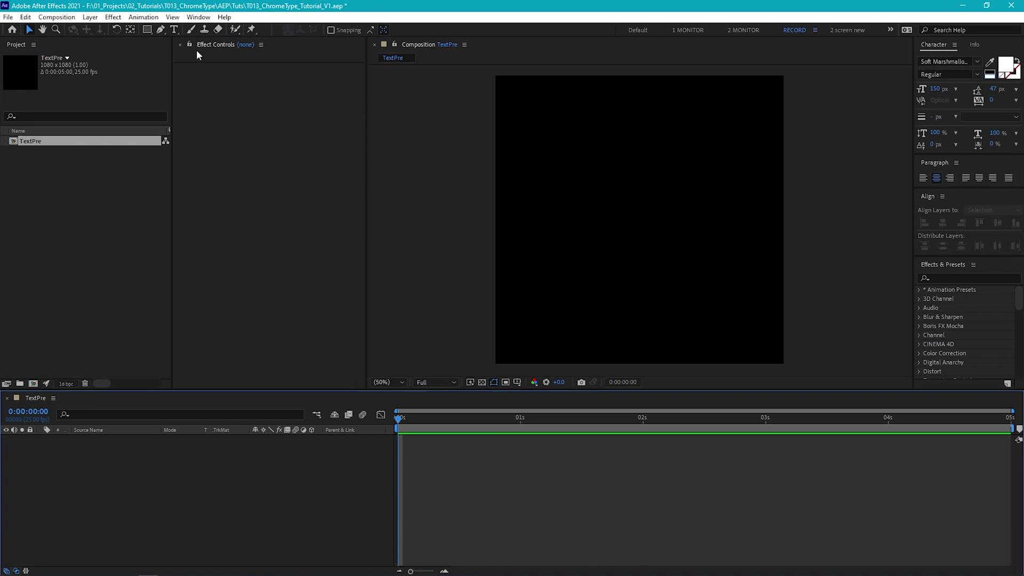
{"action": "left_click", "coordinate": [174, 30]}
{"action": "left_click", "coordinate": [590, 218]}
{"action": "type", "text": "SHINE"}
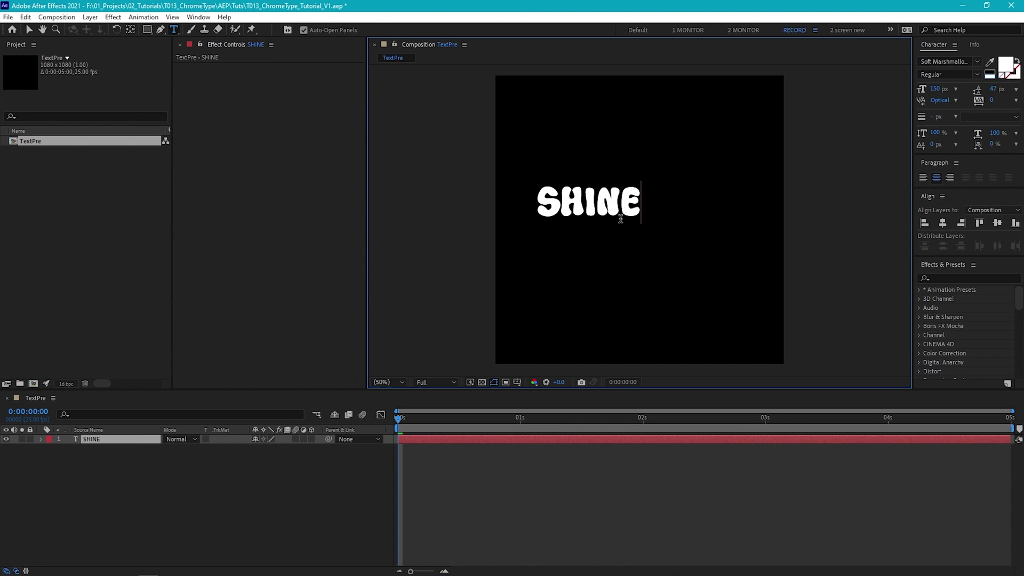
{"action": "key", "text": "Escape"}
Centre SHINE in the comp and scale it to 200 × 324.3%.
{"action": "key", "text": "v"}
{"action": "left_click", "coordinate": [942, 223]}
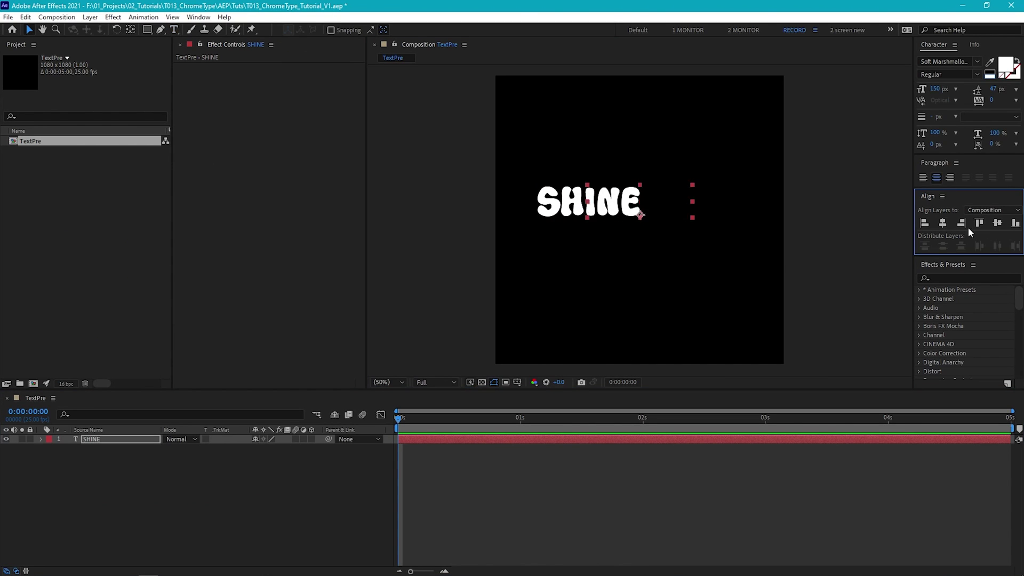
{"action": "left_click", "coordinate": [995, 225]}
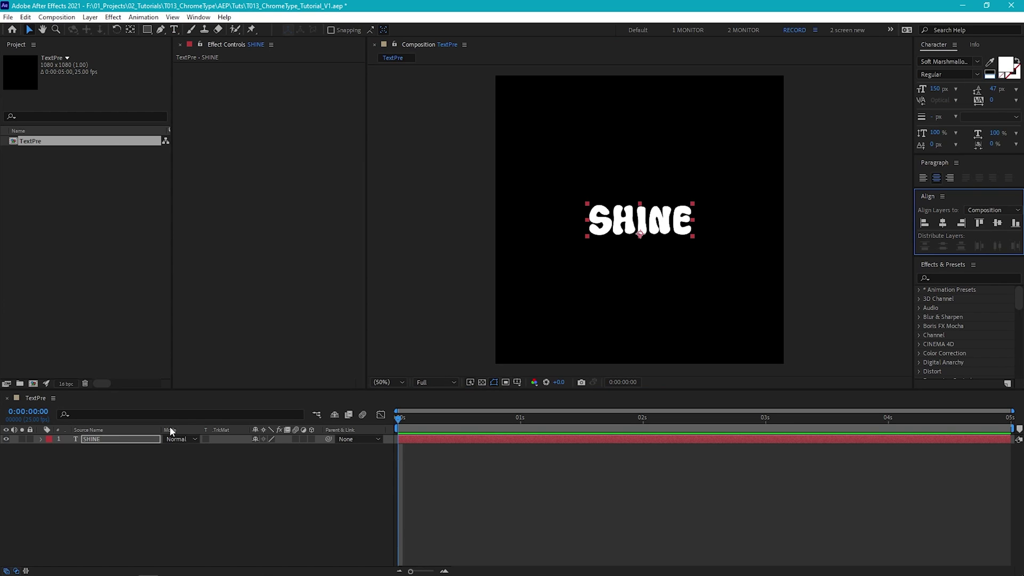
{"action": "key", "text": "s"}
{"action": "left_click_drag", "start_coordinate": [271, 451], "coordinate": [321, 447]}
{"action": "left_click_drag", "start_coordinate": [639, 173], "coordinate": [642, 138]}
{"action": "left_click", "coordinate": [997, 223]}
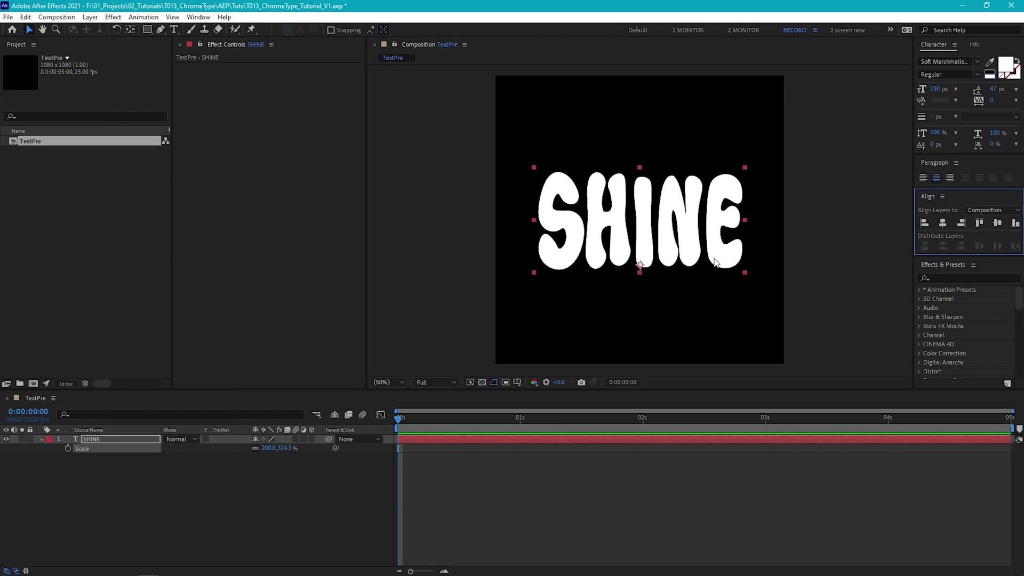
Apply the Transform distort effect to SHINE with Scale Height 254.
{"action": "left_click", "coordinate": [113, 17]}
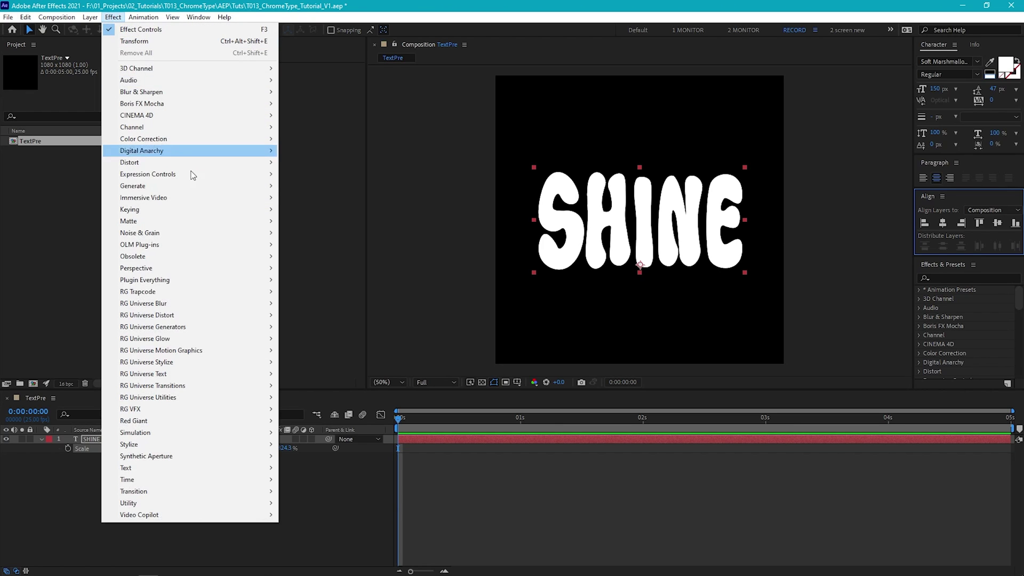
{"action": "mouse_move", "coordinate": [186, 163]}
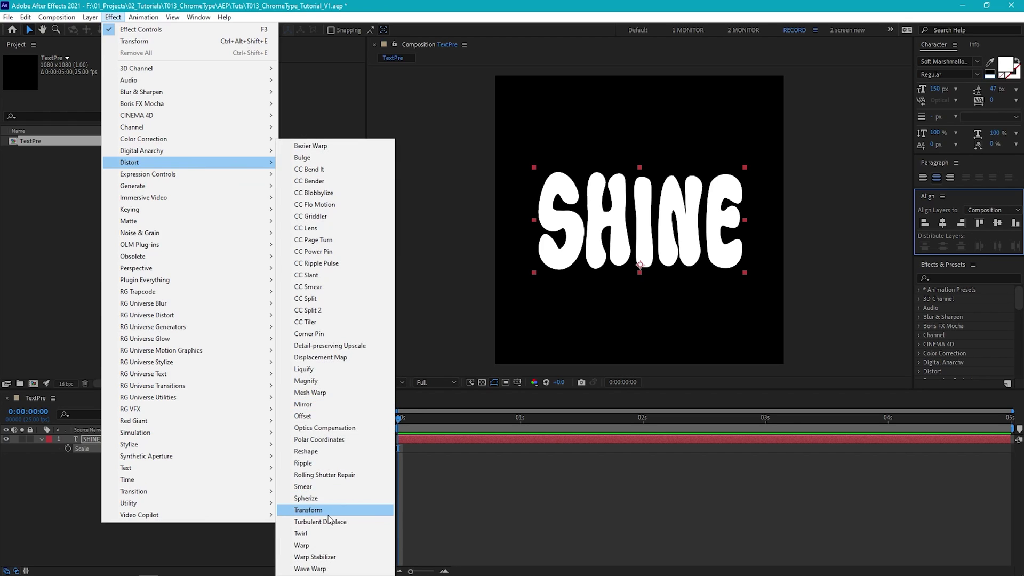
{"action": "left_click", "coordinate": [310, 511]}
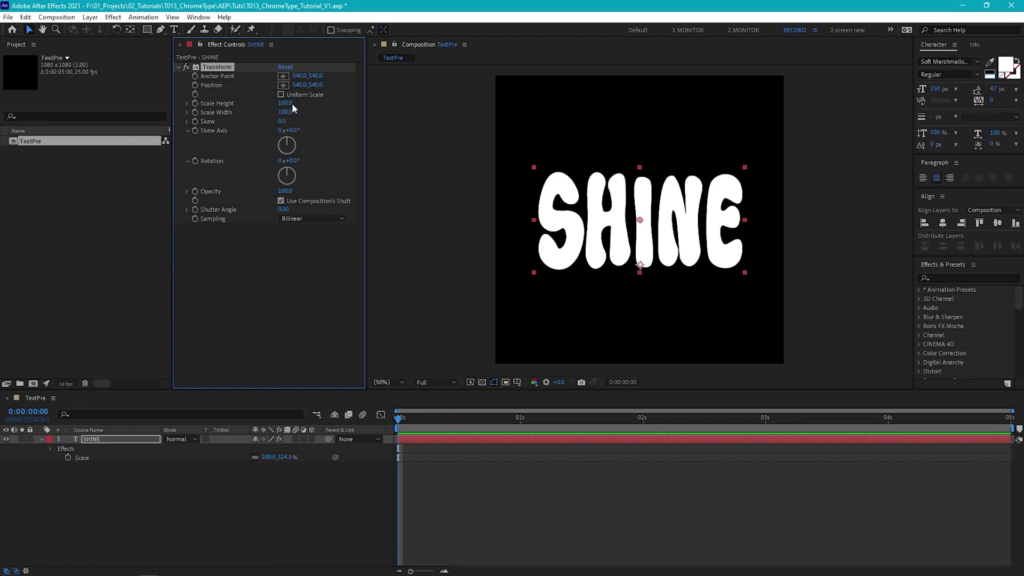
{"action": "left_click_drag", "start_coordinate": [284, 105], "coordinate": [366, 102]}
Draw a rectangle mask over the lower letters and set it as Transform's Mask Reference.
{"action": "left_click", "coordinate": [147, 30]}
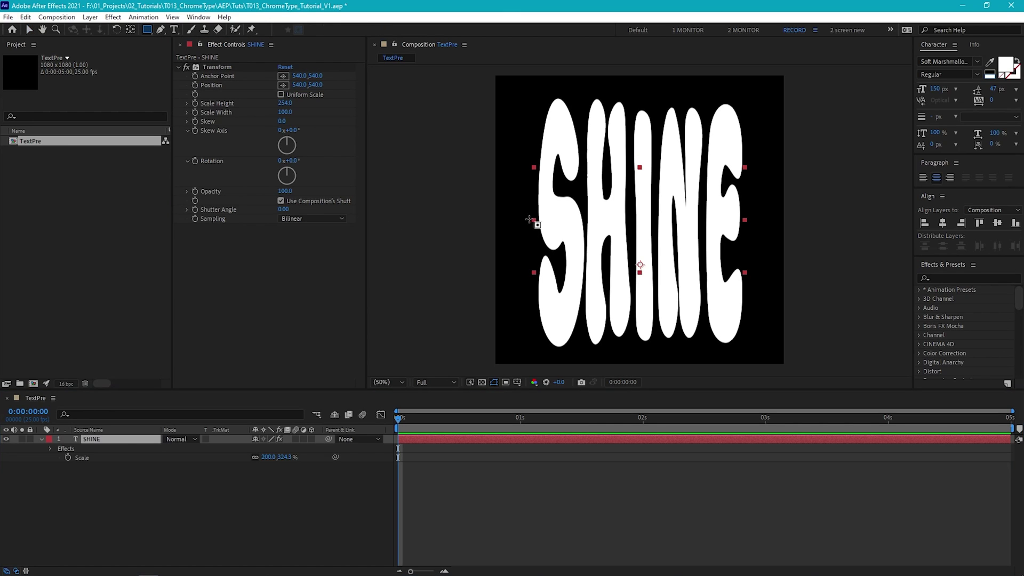
{"action": "mouse_move", "coordinate": [517, 231]}
{"action": "left_mouse_down"}
{"action": "mouse_move", "coordinate": [686, 292]}
{"action": "mouse_move", "coordinate": [768, 352]}
{"action": "left_mouse_up"}
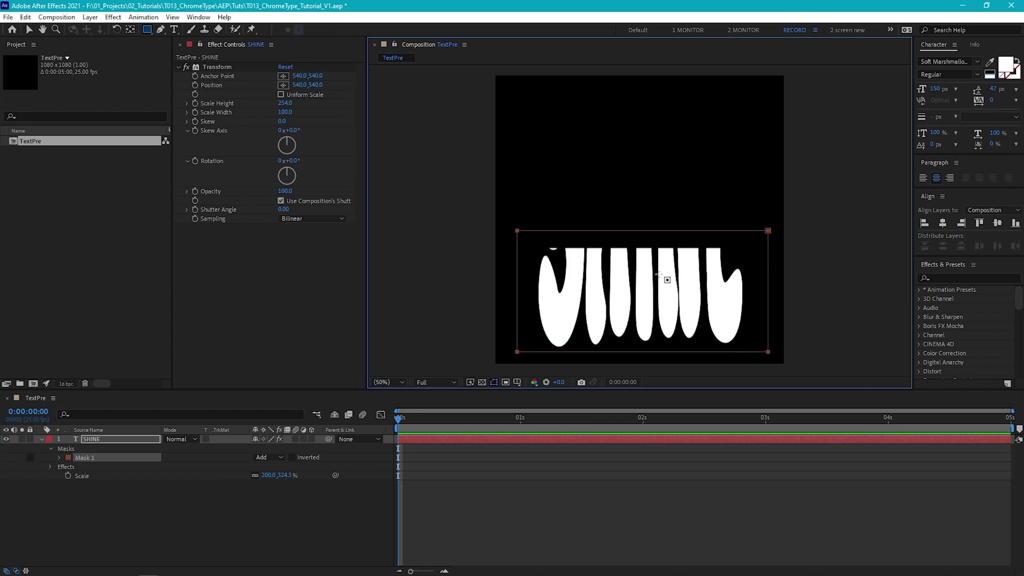
{"action": "left_click", "coordinate": [124, 438]}
{"action": "key", "text": "e"}
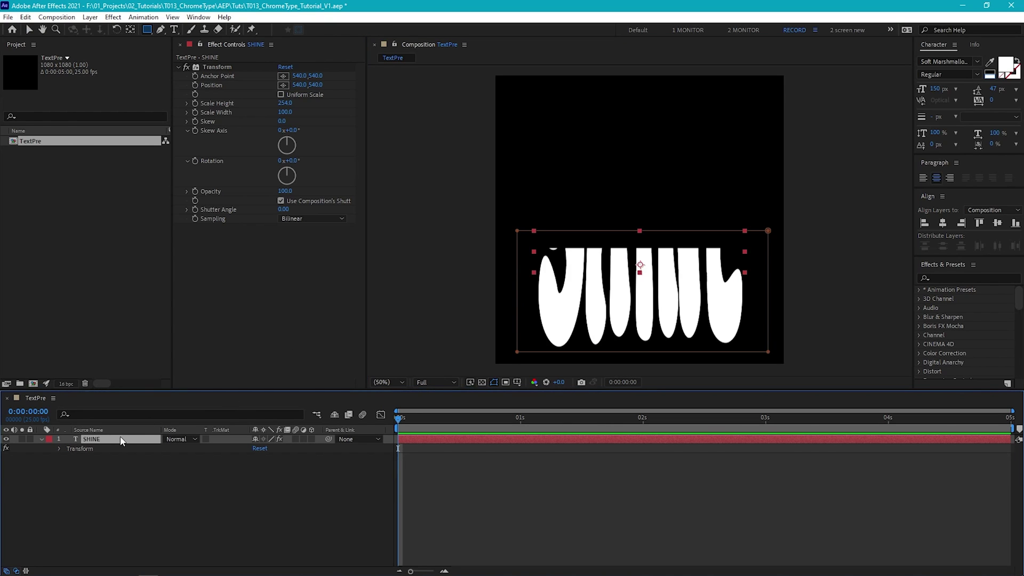
{"action": "left_click", "coordinate": [58, 448]}
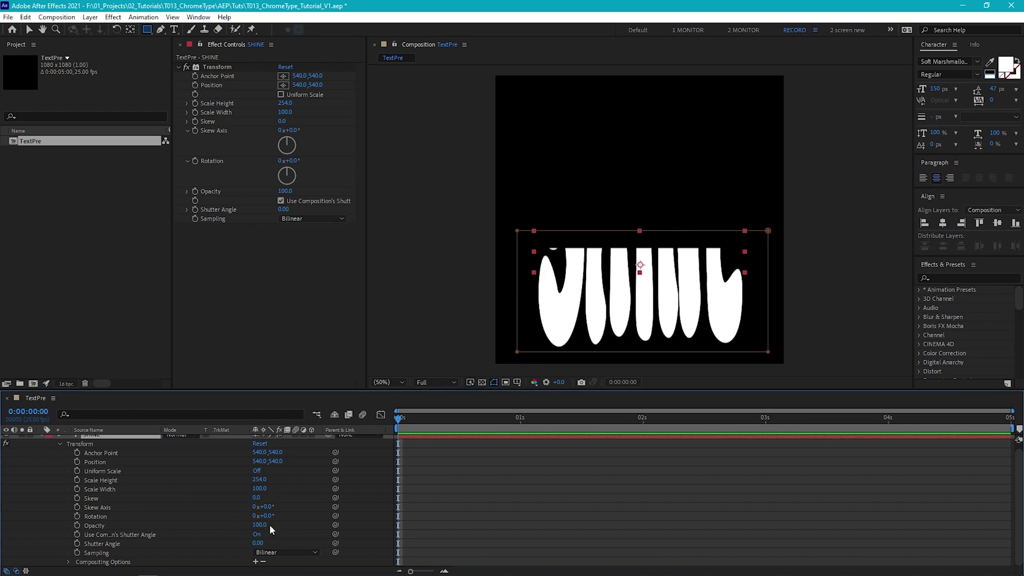
{"action": "left_click", "coordinate": [254, 561]}
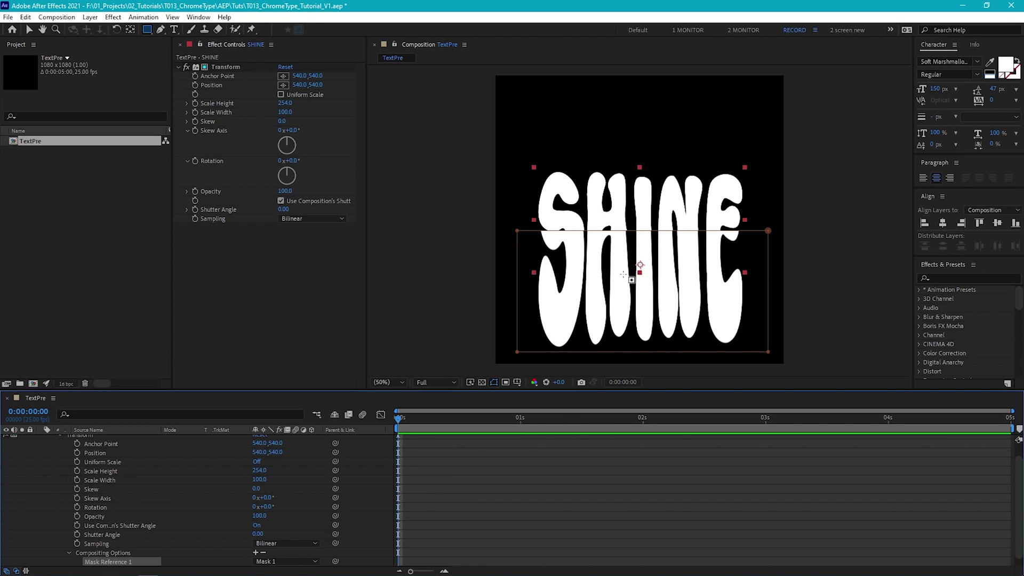
Raise the mask's top edge, move the text up, and shift the Transform anchor to 540, 448.
{"action": "key", "text": "v"}
{"action": "left_click", "coordinate": [647, 233]}
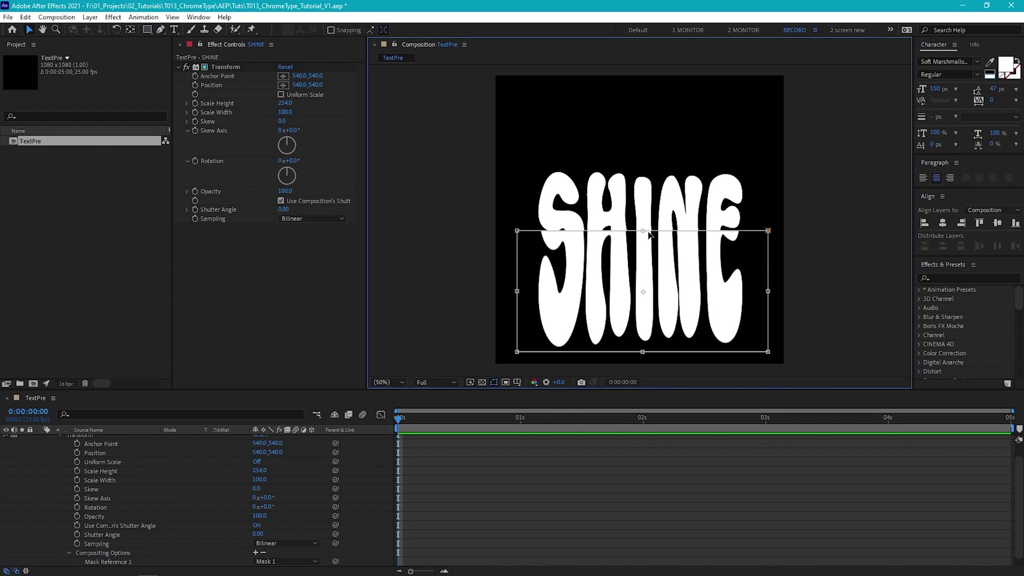
{"action": "left_click_drag", "start_coordinate": [644, 229], "coordinate": [643, 221]}
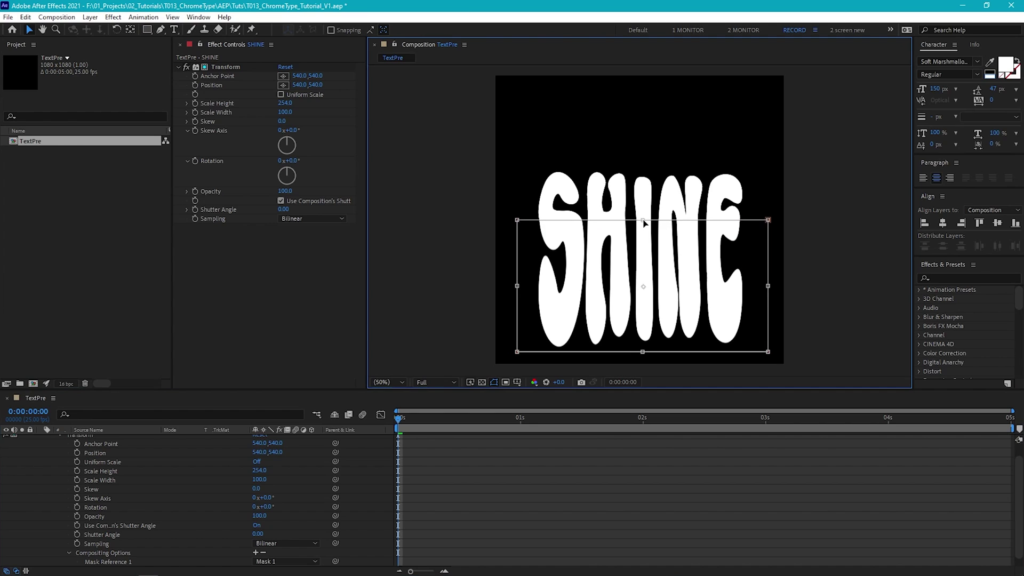
{"action": "key", "text": "p"}
{"action": "left_click", "coordinate": [66, 438]}
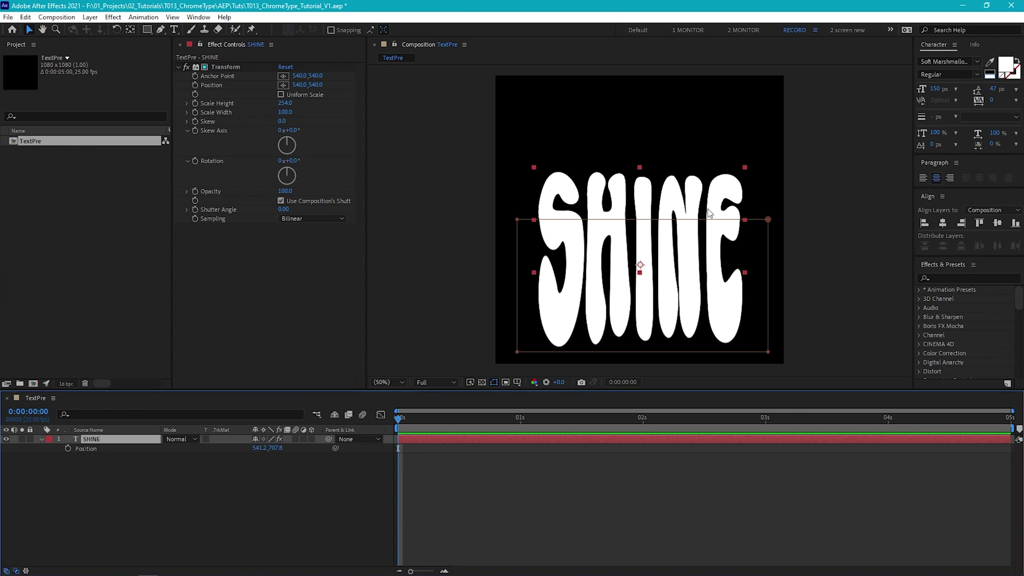
{"action": "left_click_drag", "start_coordinate": [275, 448], "coordinate": [181, 463]}
{"action": "left_click", "coordinate": [226, 67]}
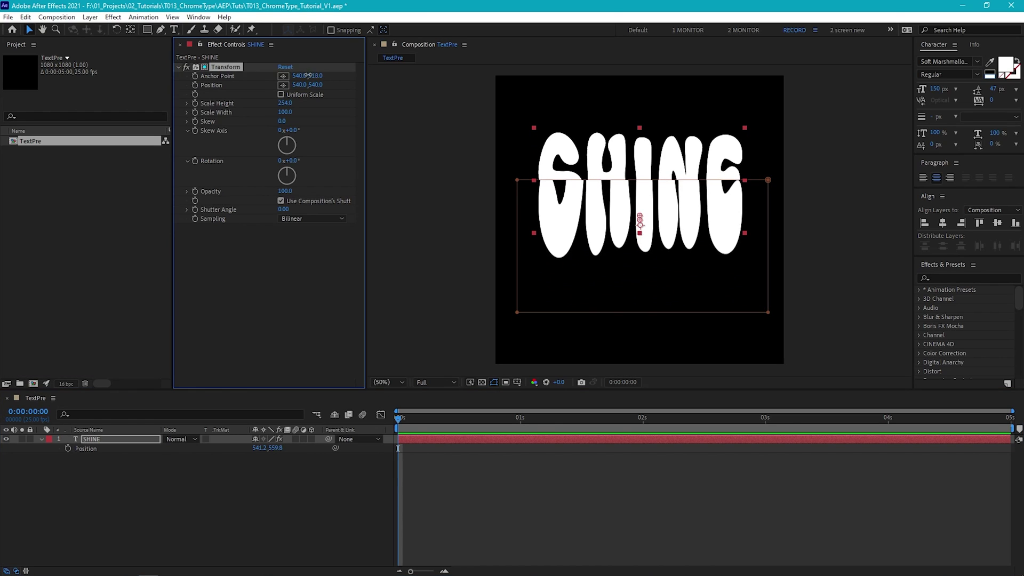
{"action": "left_click_drag", "start_coordinate": [314, 75], "coordinate": [275, 69]}
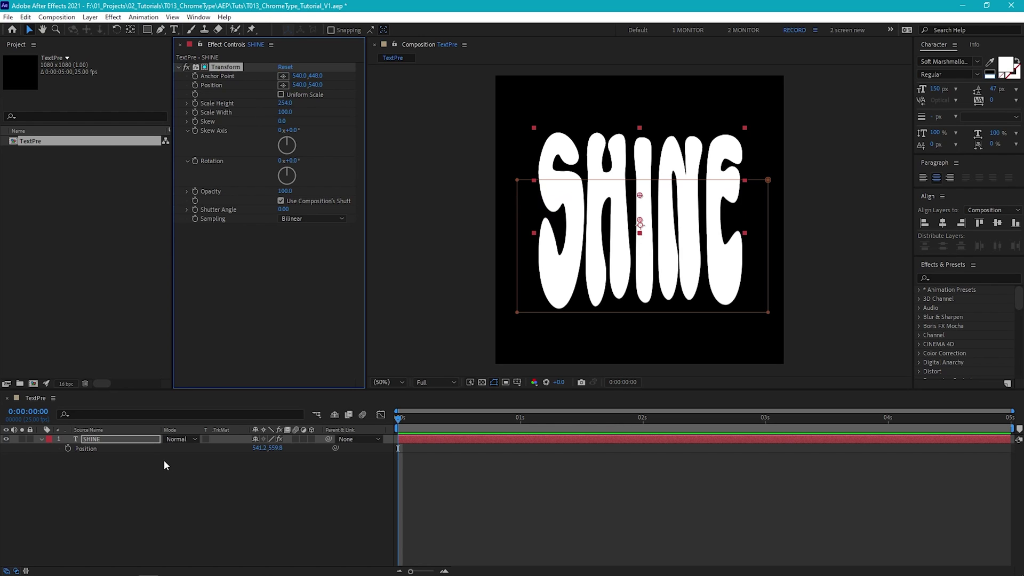
Apply Simple Choker to SHINE with Choke Matte 25.1 to thin the letters.
{"action": "left_click", "coordinate": [143, 439]}
{"action": "left_click", "coordinate": [113, 17]}
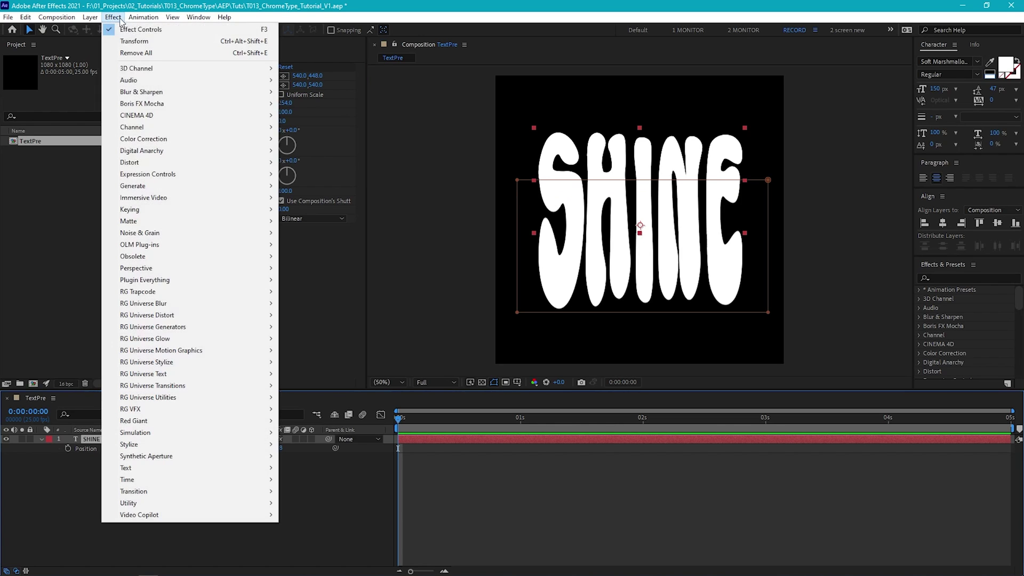
{"action": "mouse_move", "coordinate": [182, 222]}
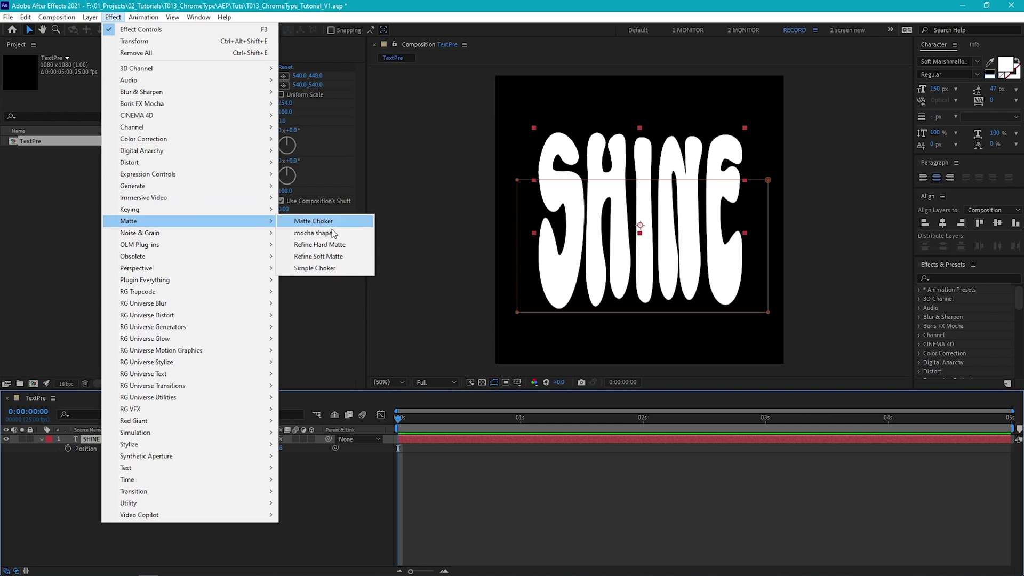
{"action": "left_click", "coordinate": [342, 271]}
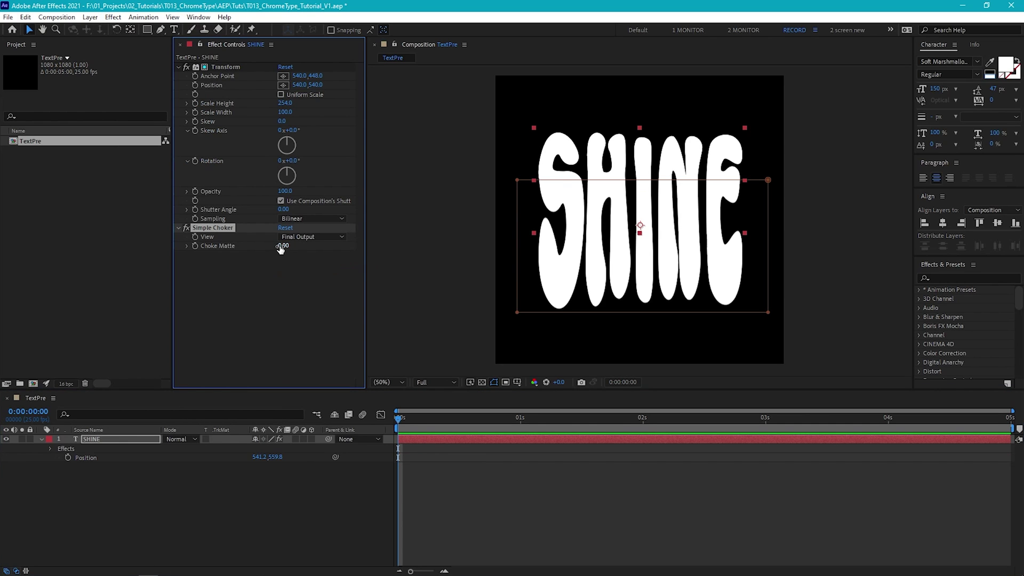
{"action": "left_click_drag", "start_coordinate": [281, 246], "coordinate": [426, 258]}
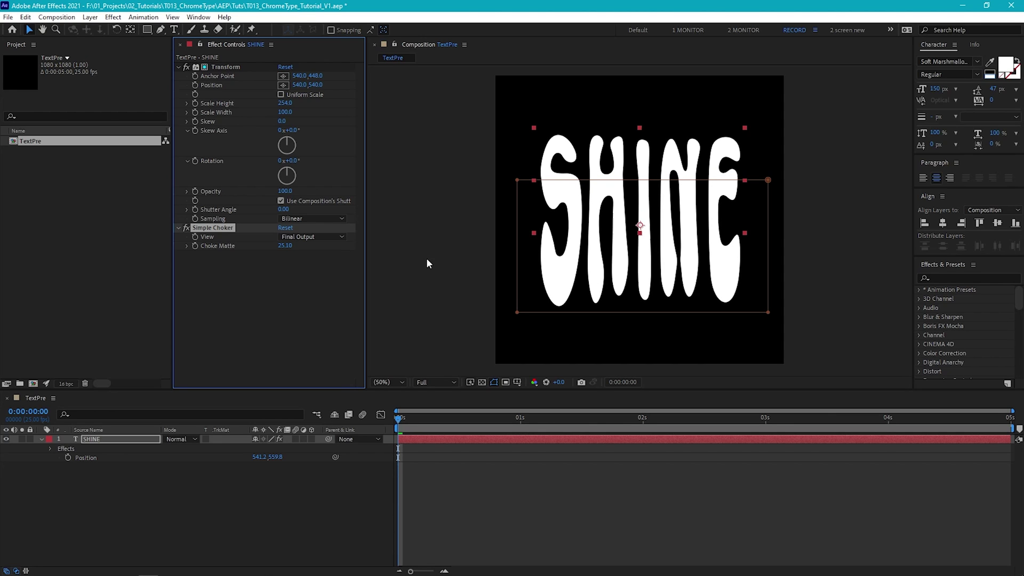
Apply Turbulent Displace with Amount 30 to make the letters wavy.
{"action": "left_click", "coordinate": [113, 17]}
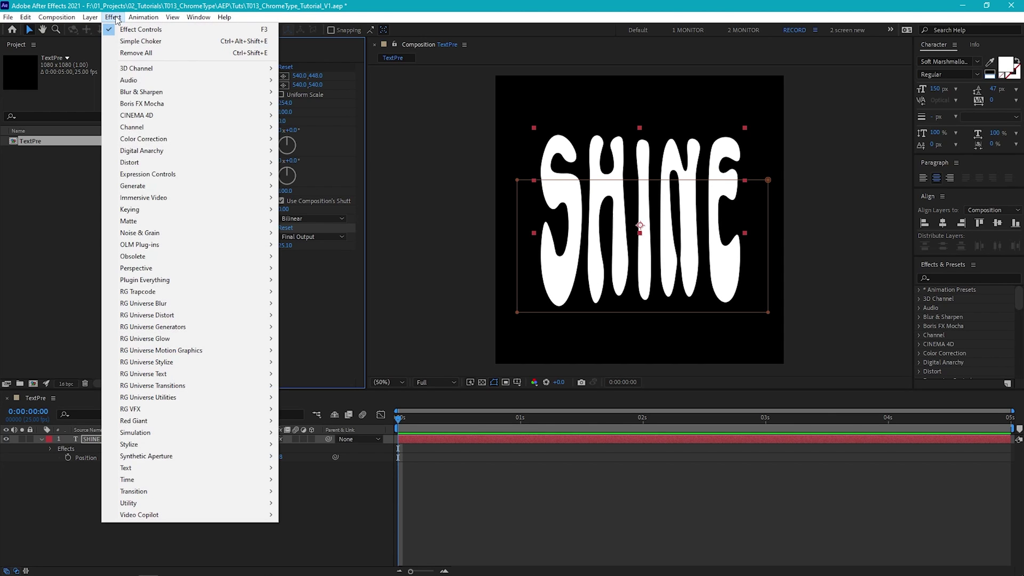
{"action": "mouse_move", "coordinate": [194, 163]}
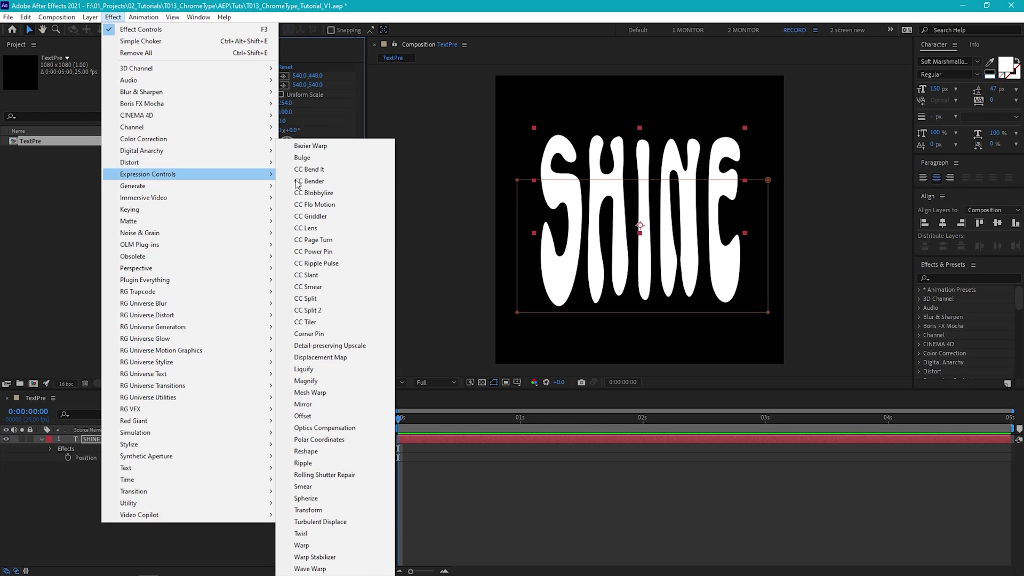
{"action": "left_click", "coordinate": [353, 521]}
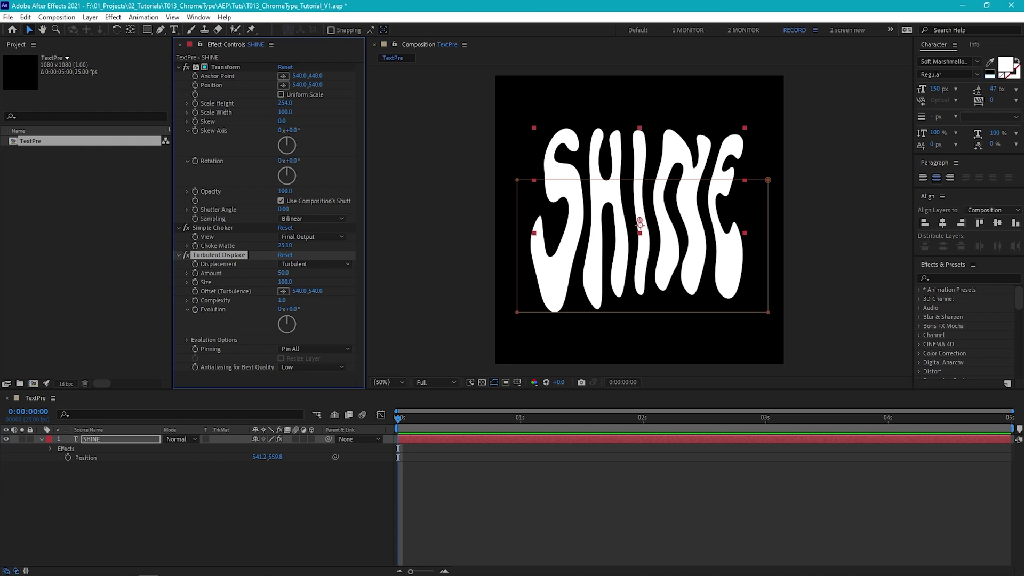
{"action": "mouse_move", "coordinate": [283, 272]}
{"action": "left_mouse_down"}
{"action": "mouse_move", "coordinate": [231, 274]}
{"action": "mouse_move", "coordinate": [274, 276]}
{"action": "left_mouse_up"}
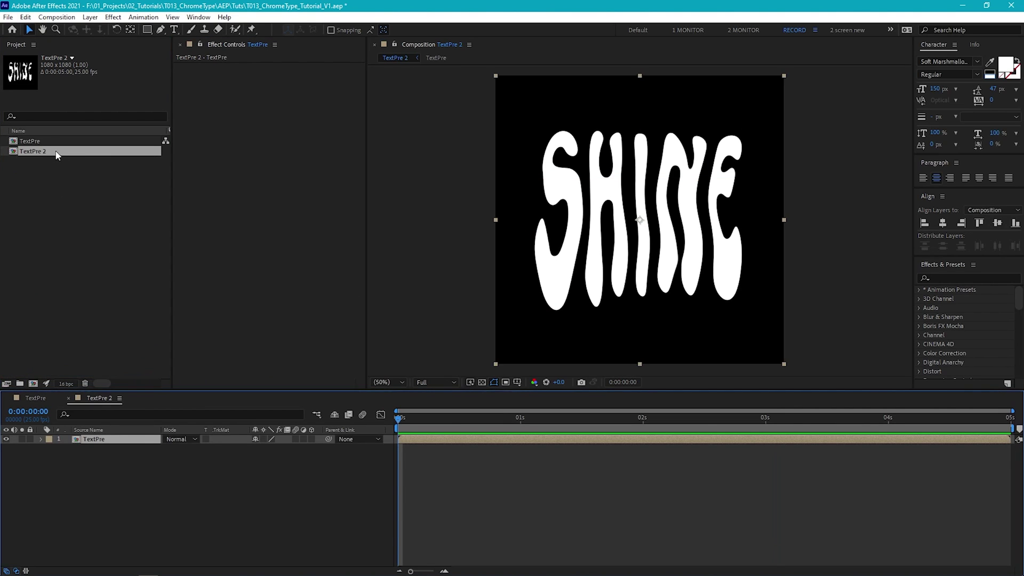
Rename the duplicated composition to ChromePre.
{"action": "key", "text": "Return"}
{"action": "type", "text": "Chrome"}
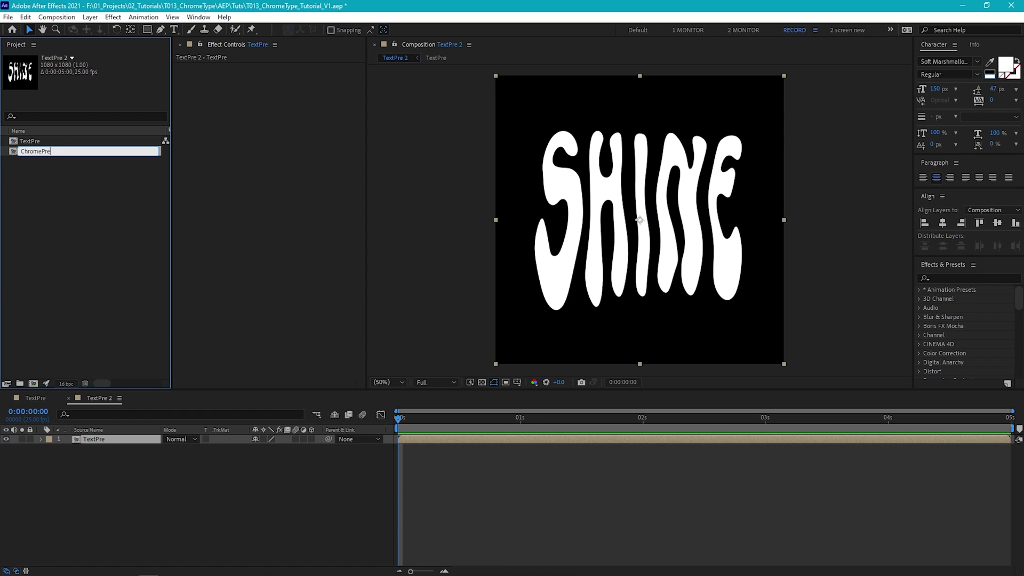
{"action": "type", "text": "Pre"}
{"action": "key", "text": "Return"}
{"action": "left_click", "coordinate": [137, 487]}
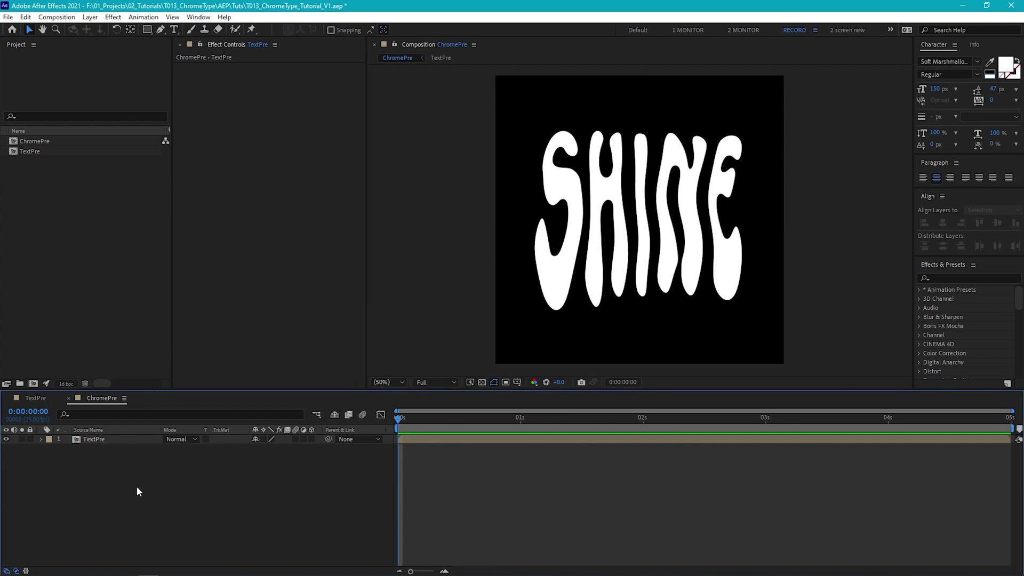
Create a new GradientPre composition containing a solid named Grad.
{"action": "left_click", "coordinate": [33, 384]}
{"action": "type", "text": "GradientPre"}
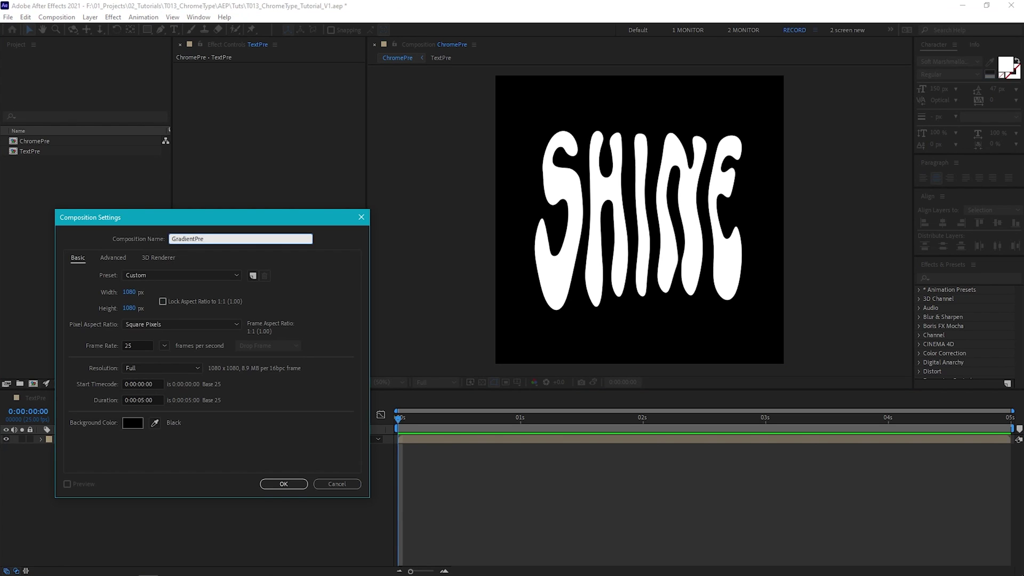
{"action": "key", "text": "Return"}
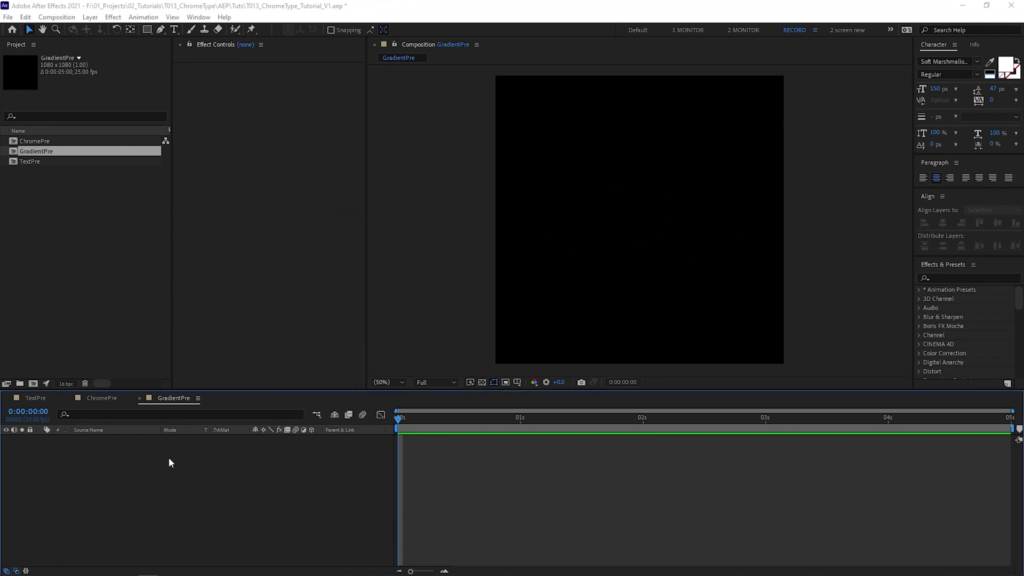
{"action": "key", "text": "ctrl+y"}
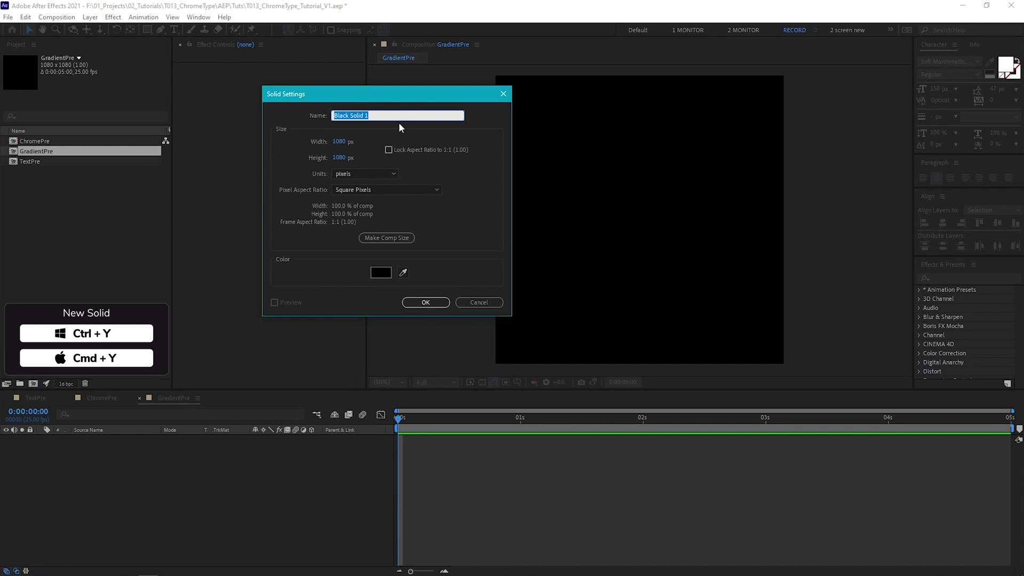
{"action": "type", "text": "Grad"}
{"action": "key", "text": "Return"}
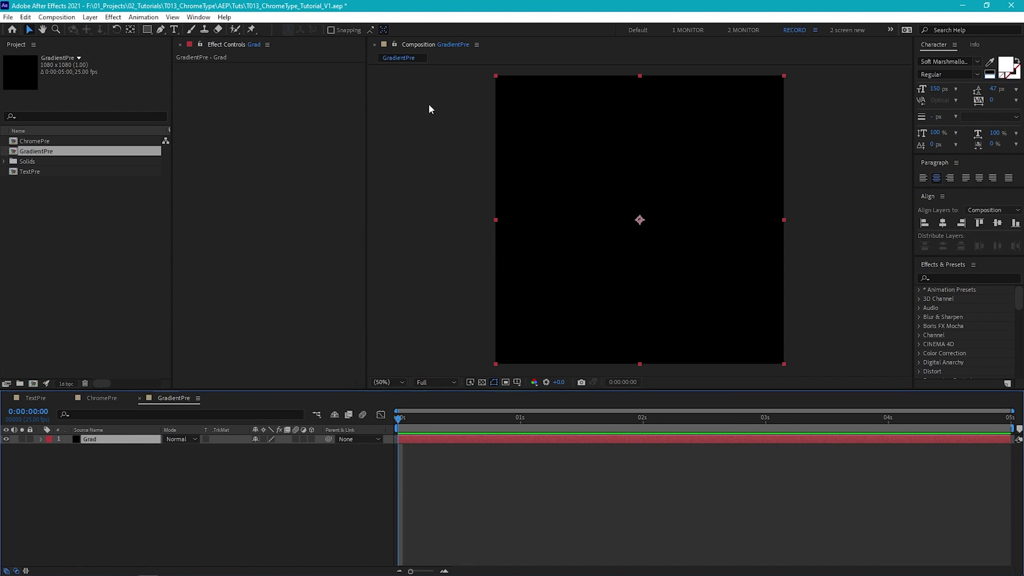
Apply Fractal Noise to Grad, non-uniform scale, Scale Height 3060, Contrast 214.
{"action": "left_click", "coordinate": [116, 18]}
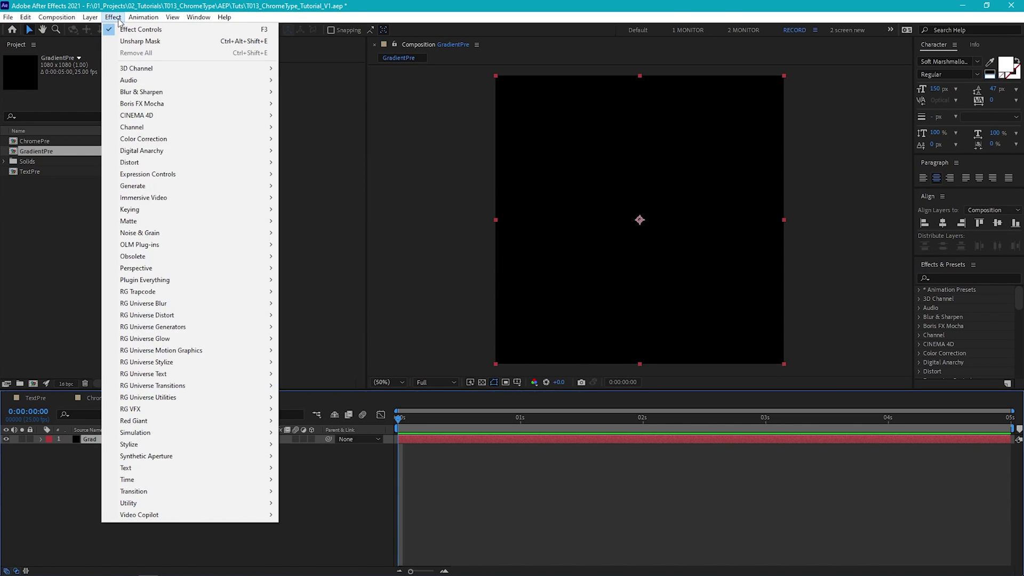
{"action": "mouse_move", "coordinate": [252, 234]}
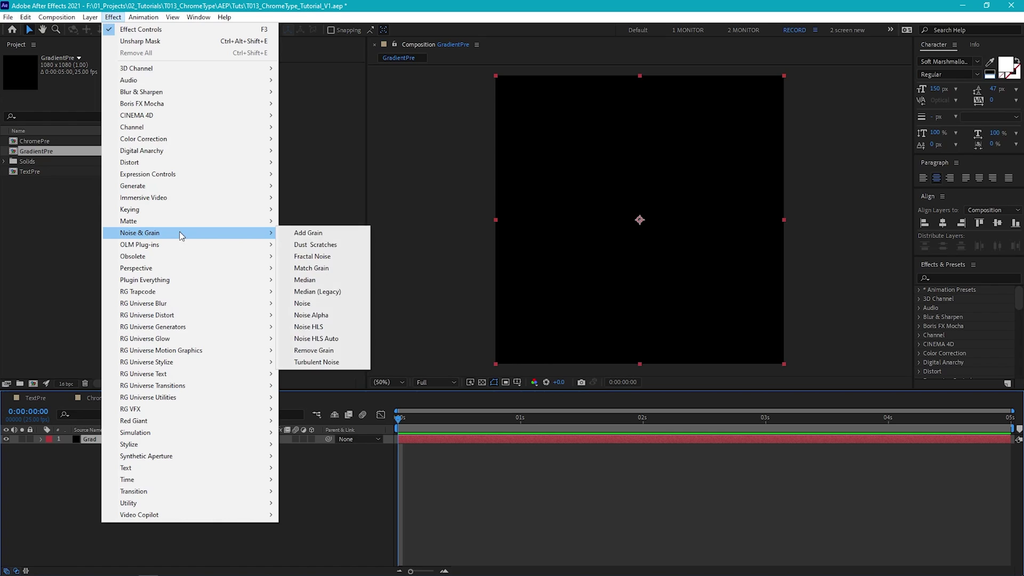
{"action": "left_click", "coordinate": [308, 257]}
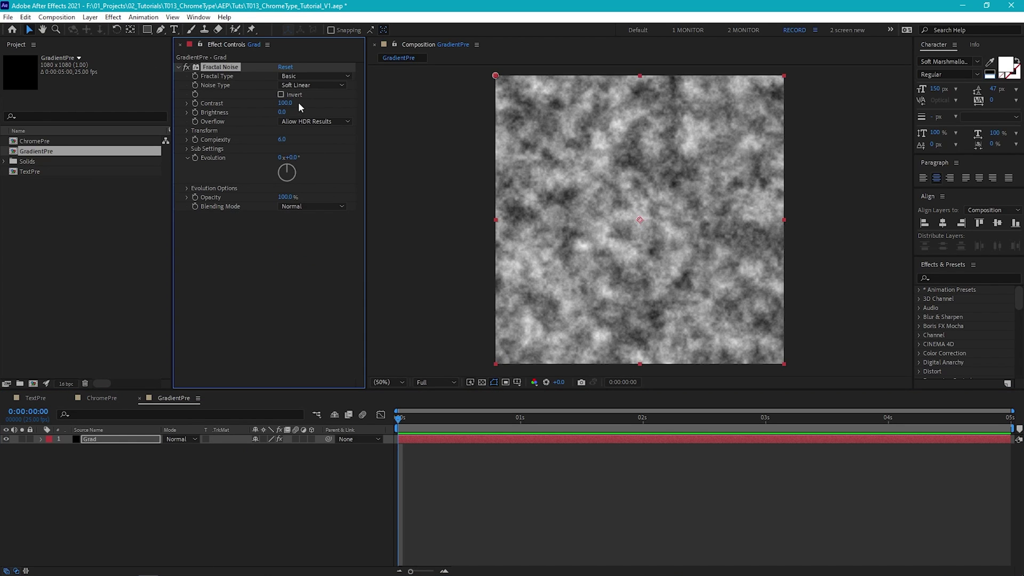
{"action": "left_click", "coordinate": [186, 130]}
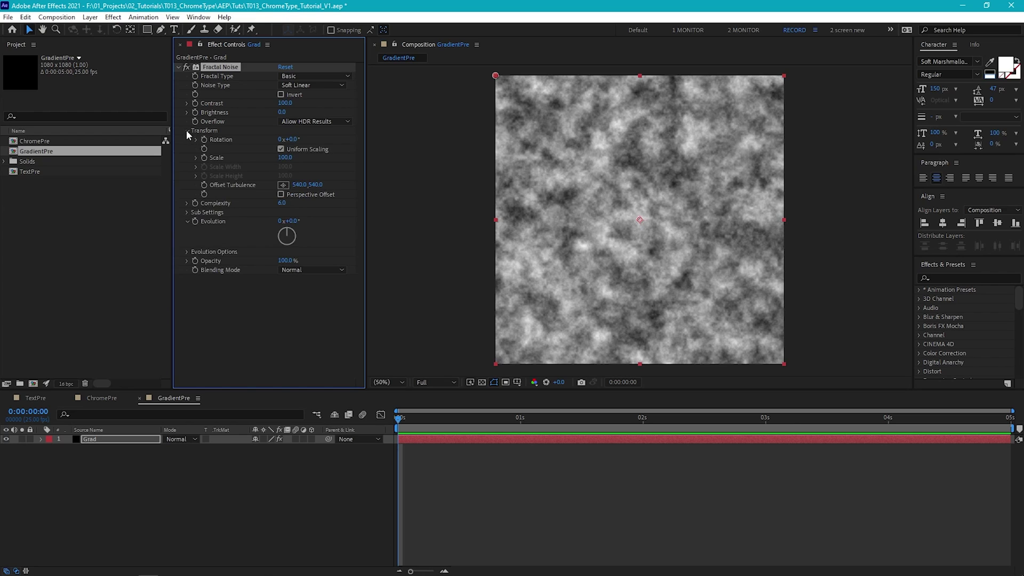
{"action": "left_click", "coordinate": [281, 150]}
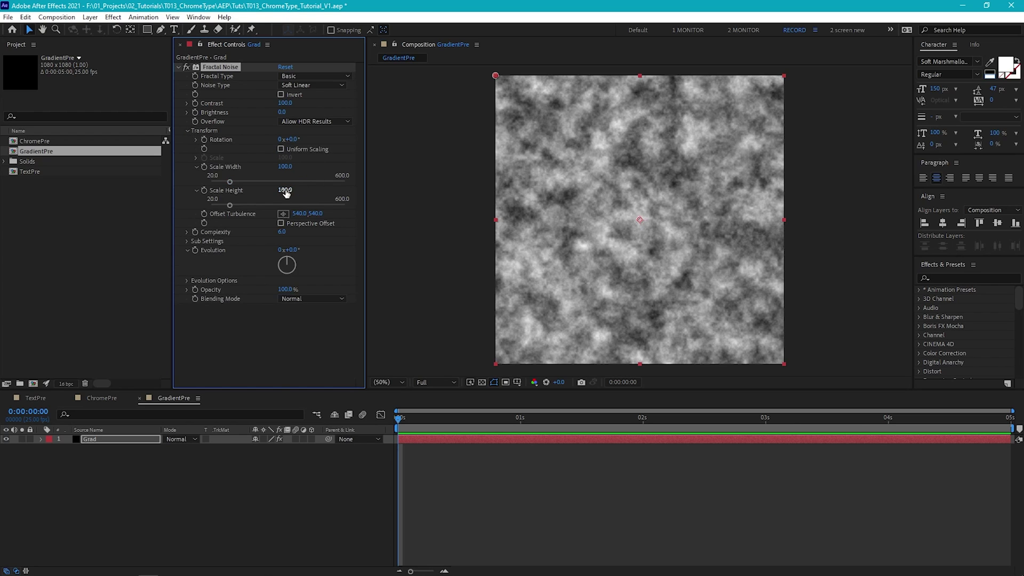
{"action": "left_click_drag", "start_coordinate": [283, 193], "coordinate": [447, 199]}
{"action": "left_click_drag", "start_coordinate": [285, 191], "coordinate": [374, 192]}
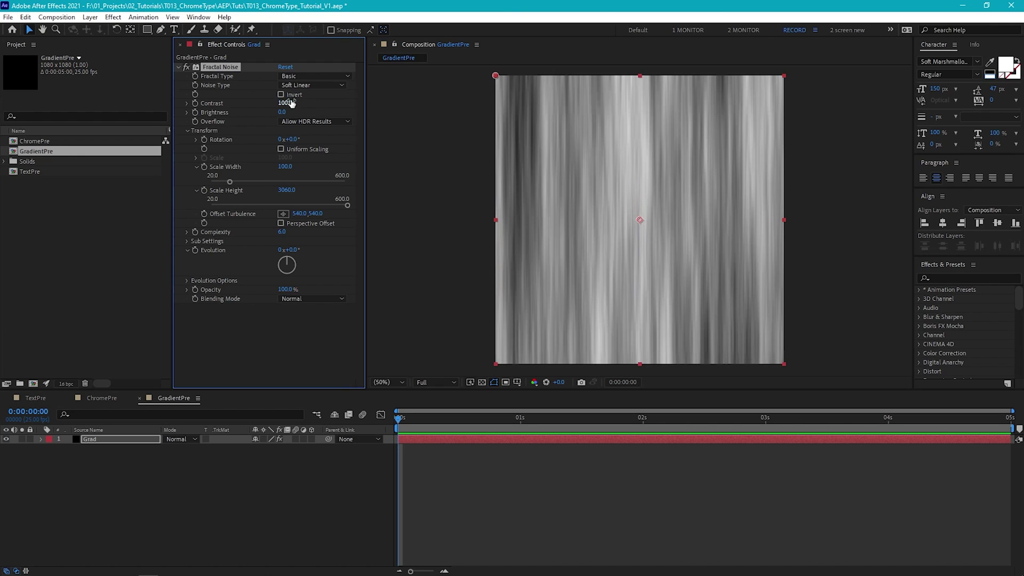
{"action": "left_click_drag", "start_coordinate": [285, 102], "coordinate": [336, 100]}
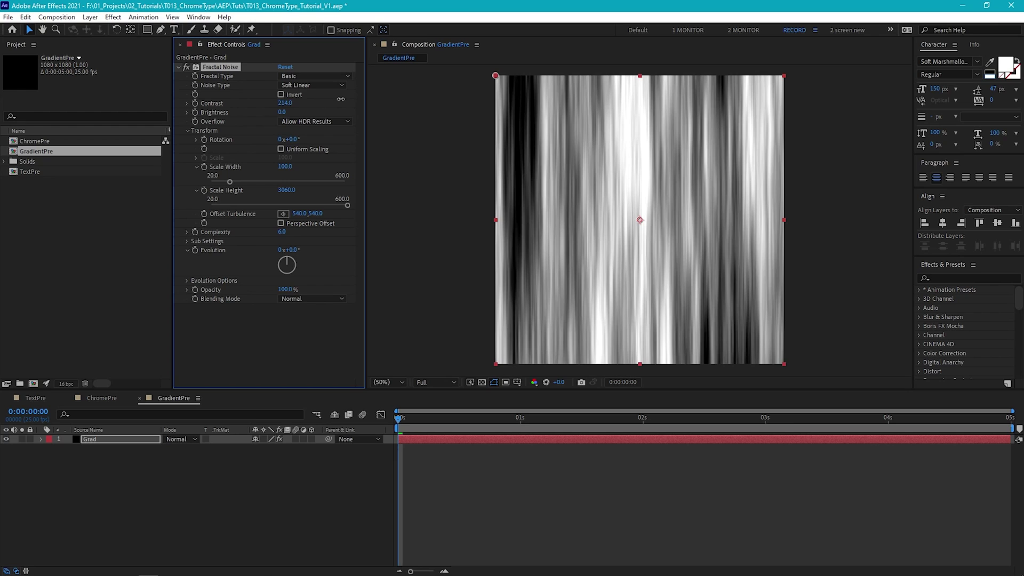
{"action": "left_click", "coordinate": [111, 399]}
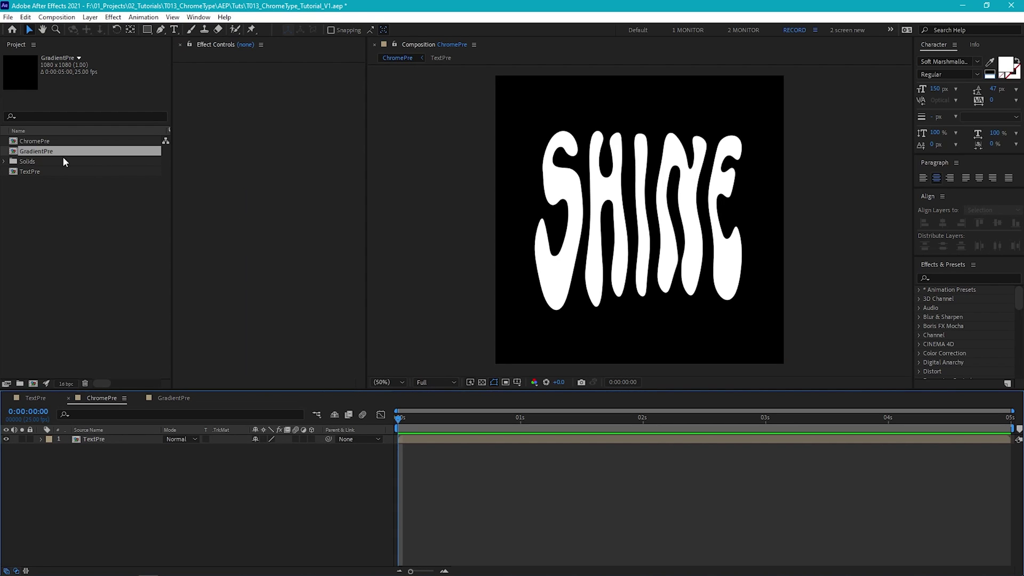
Add GradientPre to ChromePre as a layer named CHROME, hiding the TextPre layer.
{"action": "left_click_drag", "start_coordinate": [44, 156], "coordinate": [87, 436]}
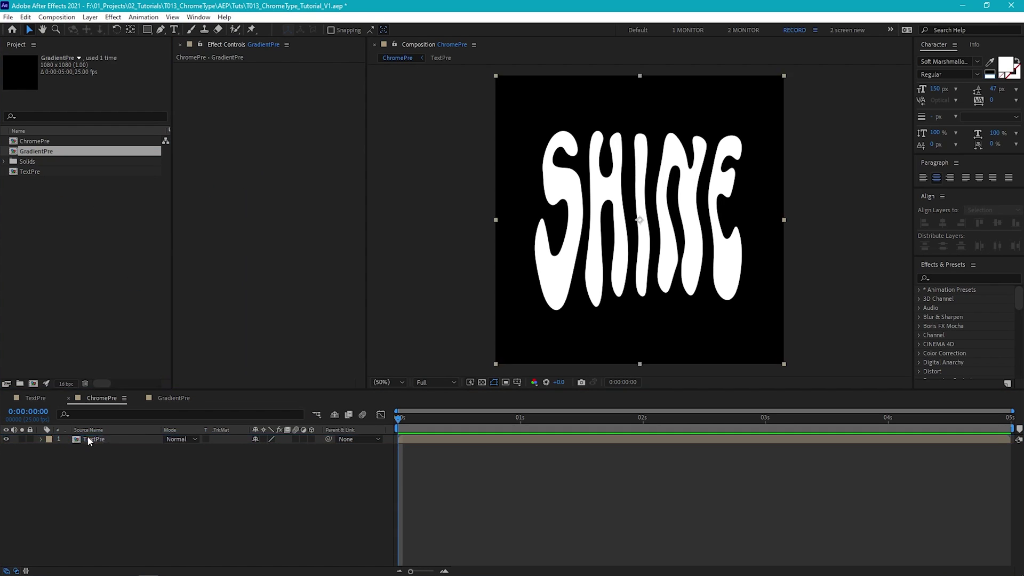
{"action": "left_click", "coordinate": [6, 448]}
{"action": "key", "text": "Return"}
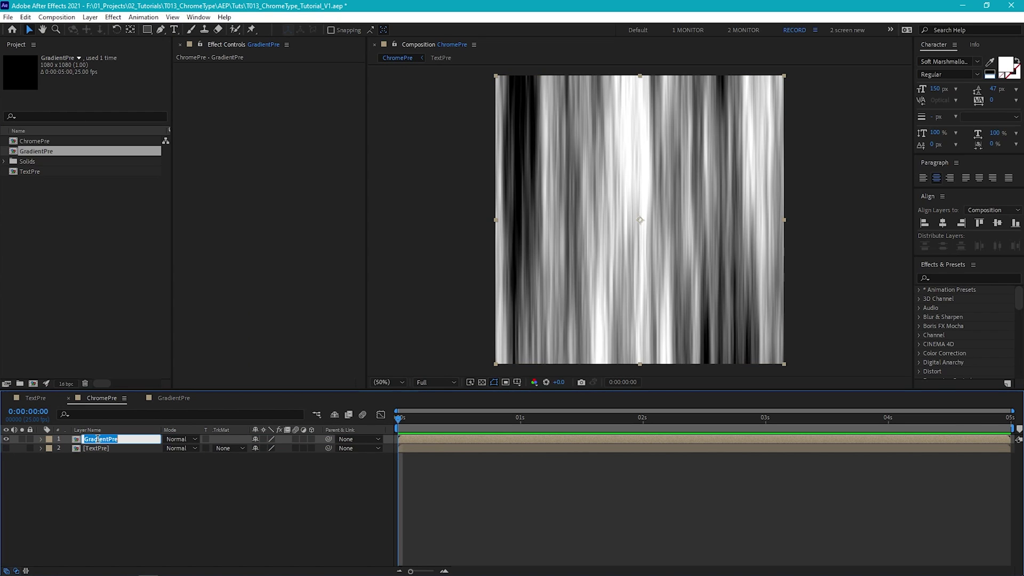
{"action": "type", "text": "CHROME"}
{"action": "key", "text": "Return"}
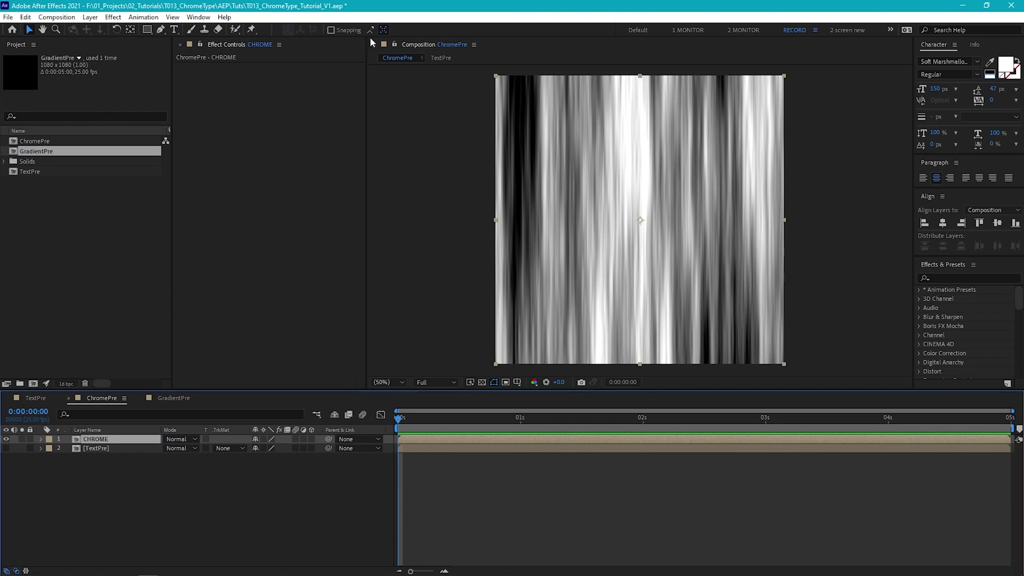
Apply CC Glass to the CHROME layer with CHROME as its Bump Map.
{"action": "left_click", "coordinate": [117, 17]}
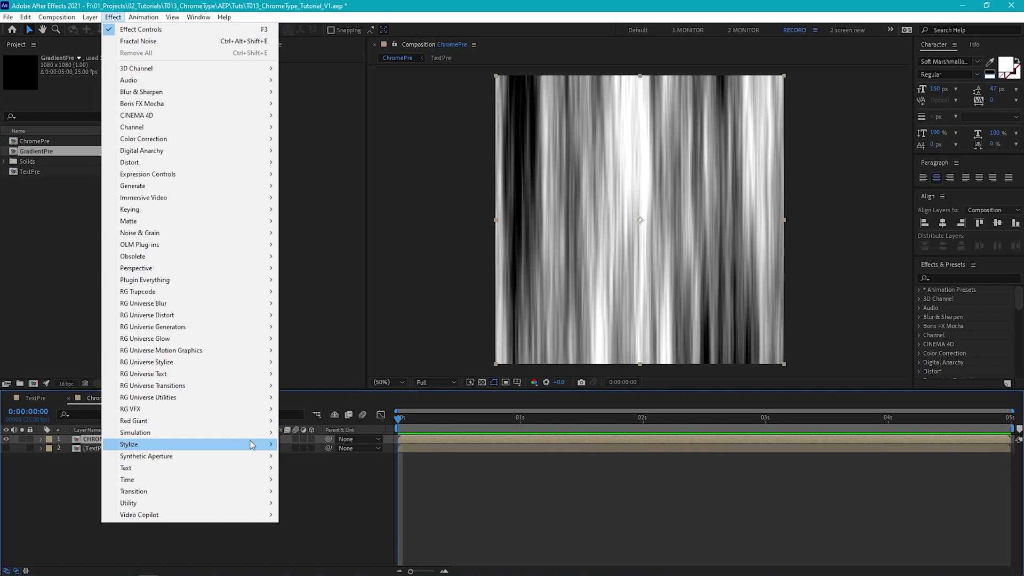
{"action": "mouse_move", "coordinate": [251, 444]}
{"action": "left_click", "coordinate": [334, 211]}
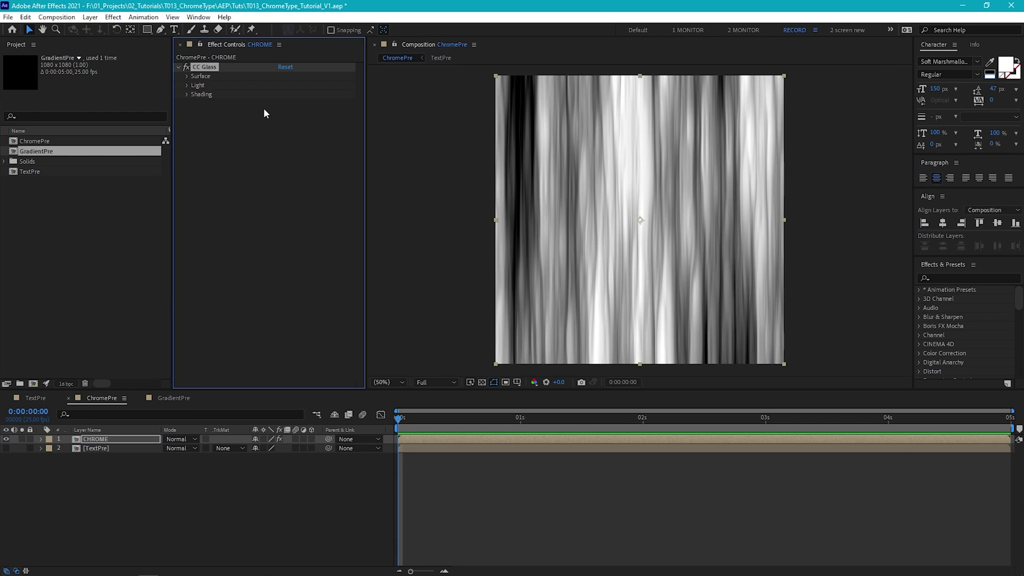
{"action": "left_click", "coordinate": [187, 75]}
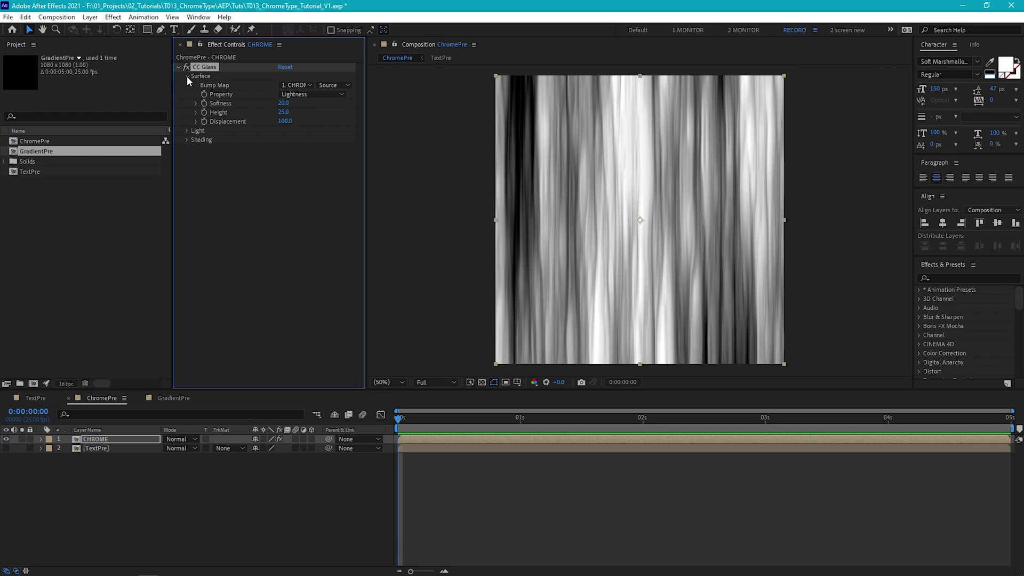
{"action": "left_click", "coordinate": [306, 85]}
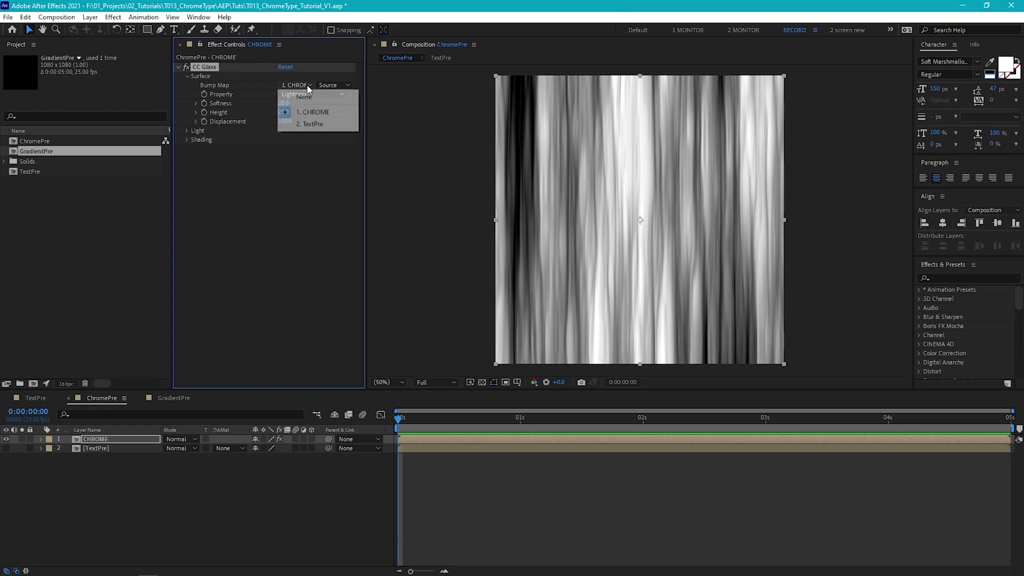
{"action": "left_click", "coordinate": [312, 114]}
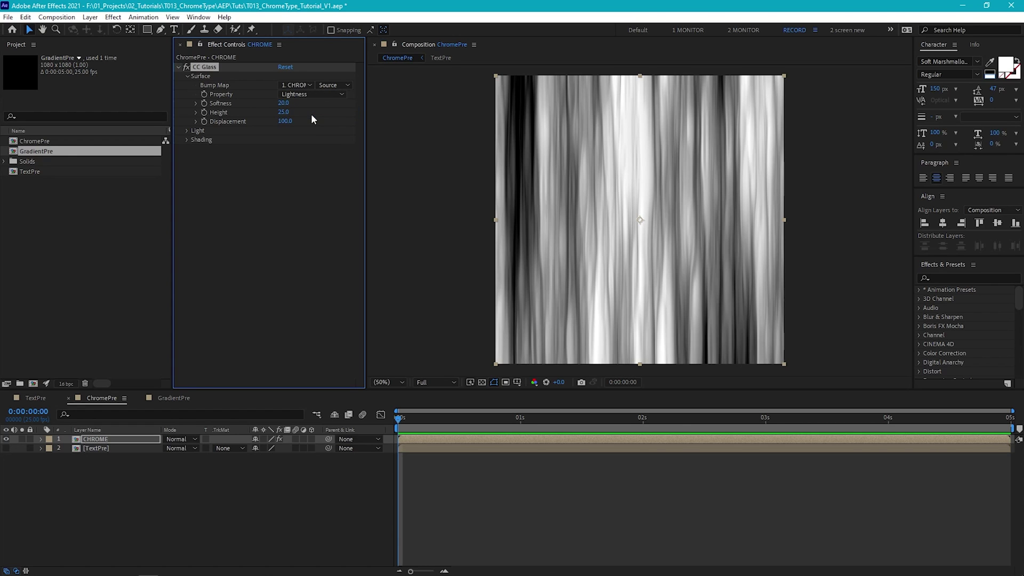
Set the CC Glass Height to 50 and Displacement to 250.
{"action": "left_click_drag", "start_coordinate": [305, 113], "coordinate": [443, 127]}
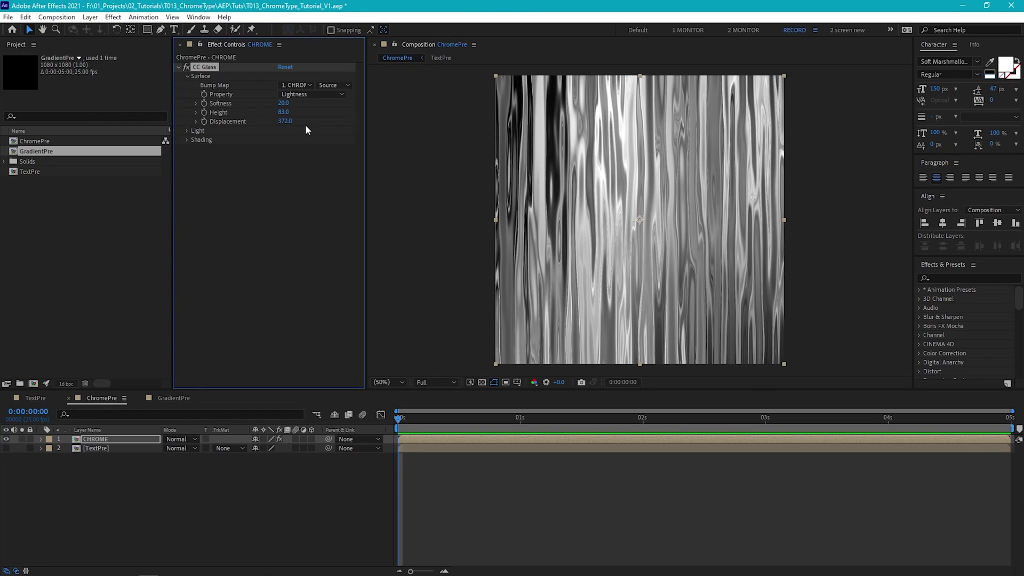
{"action": "mouse_move", "coordinate": [284, 121]}
{"action": "left_mouse_down"}
{"action": "mouse_move", "coordinate": [297, 121]}
{"action": "mouse_move", "coordinate": [283, 112]}
{"action": "left_mouse_up"}
{"action": "left_click", "coordinate": [283, 111]}
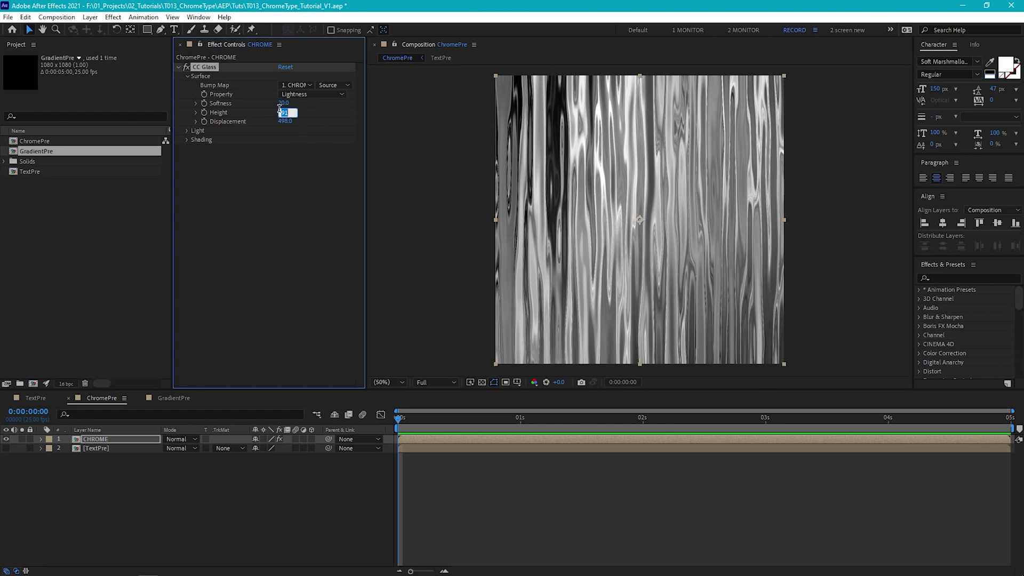
{"action": "type", "text": "50"}
{"action": "key", "text": "Tab"}
{"action": "type", "text": "250"}
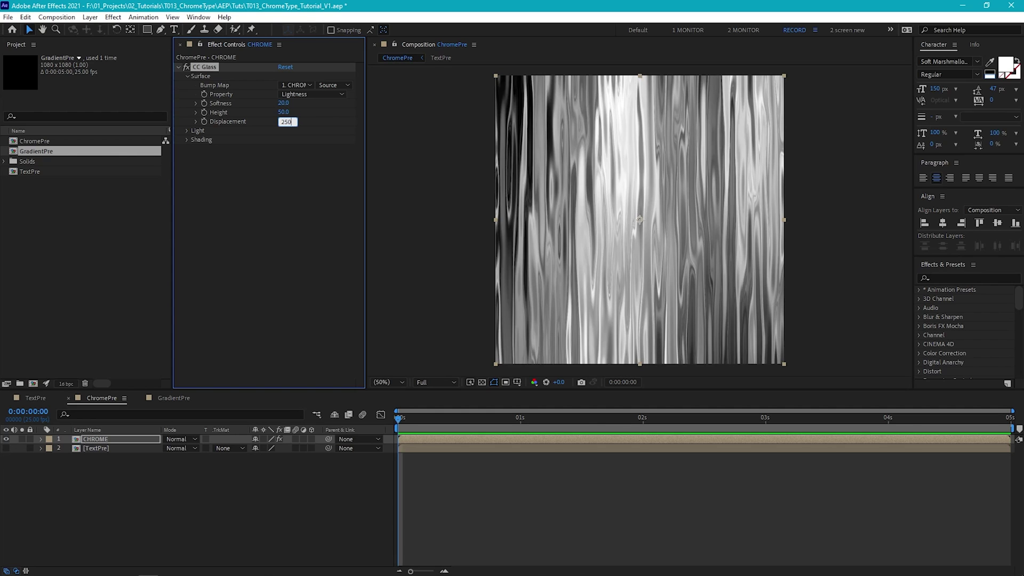
{"action": "key", "text": "Return"}
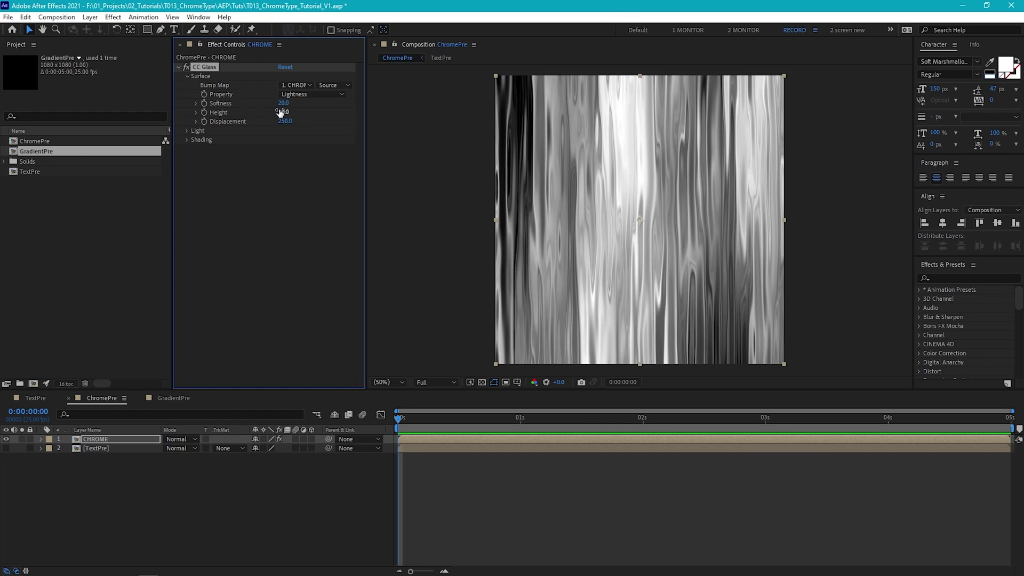
Light the glass using AE Lights with Specular at 100.
{"action": "left_click", "coordinate": [187, 130]}
{"action": "left_click", "coordinate": [297, 141]}
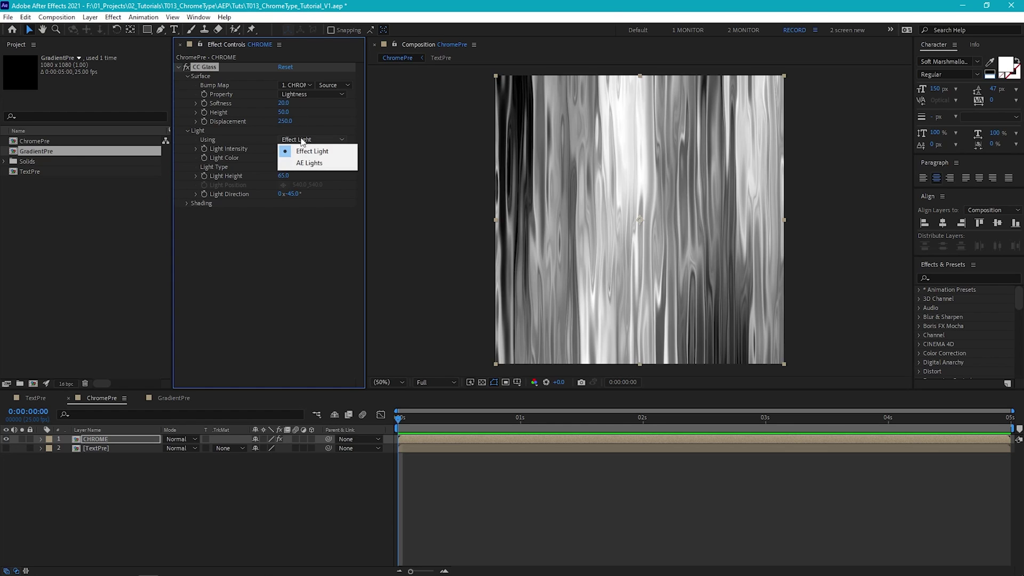
{"action": "left_click", "coordinate": [320, 163]}
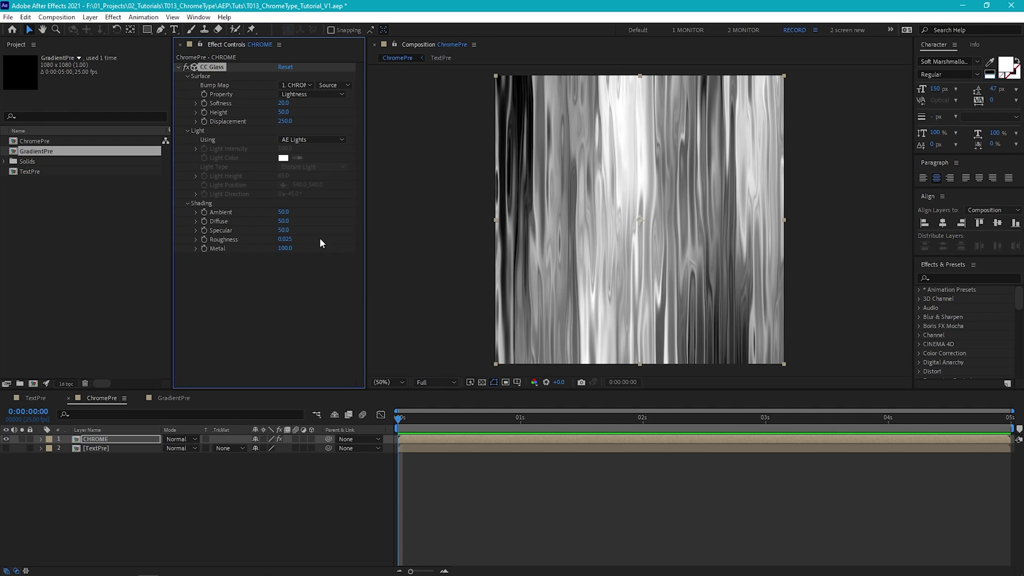
{"action": "left_click_drag", "start_coordinate": [283, 232], "coordinate": [462, 241]}
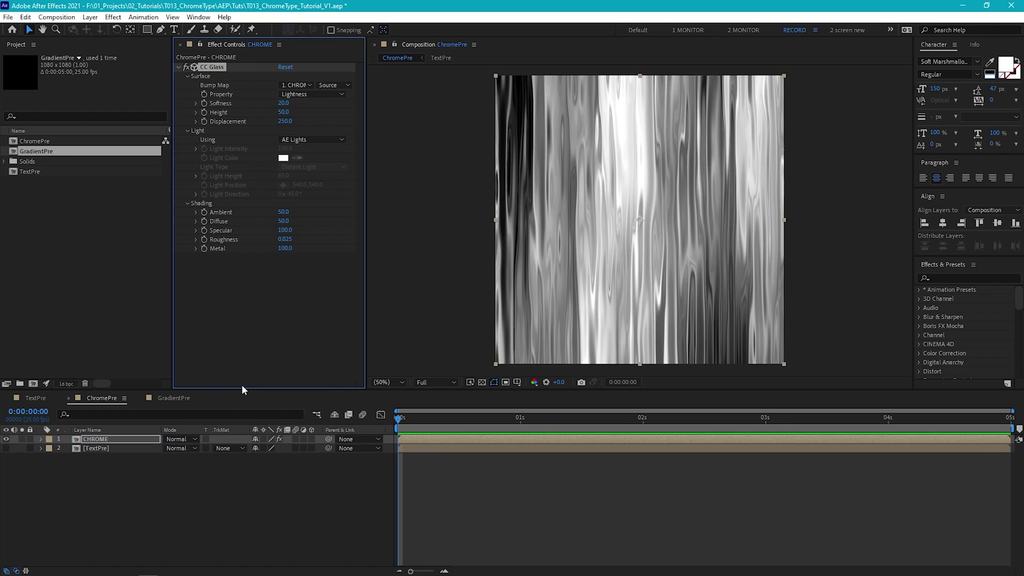
Apply CC Blobbylize to CHROME, using TextPre's Alpha as the blob layer.
{"action": "left_click", "coordinate": [114, 17]}
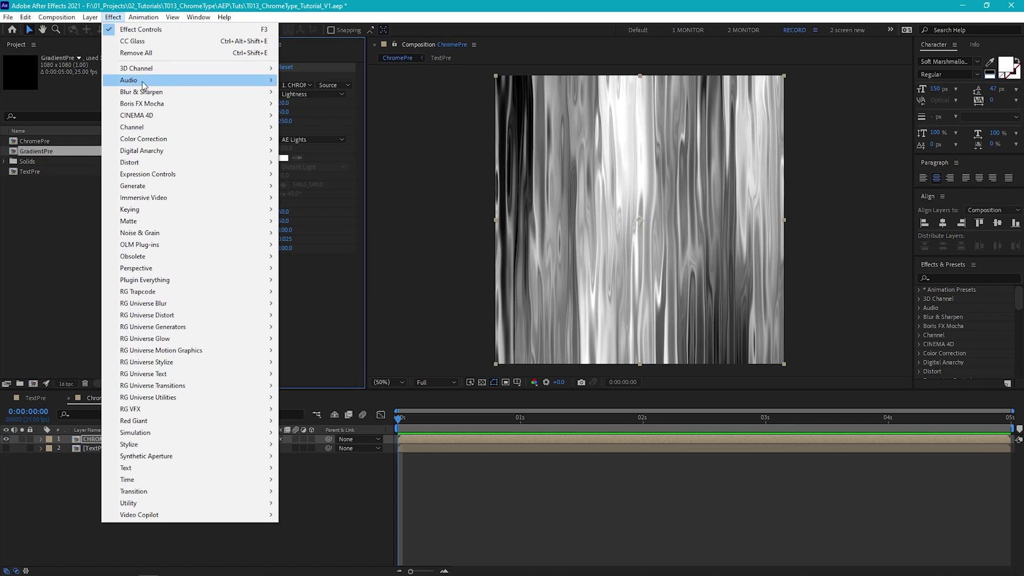
{"action": "mouse_move", "coordinate": [178, 165]}
{"action": "left_click", "coordinate": [320, 193]}
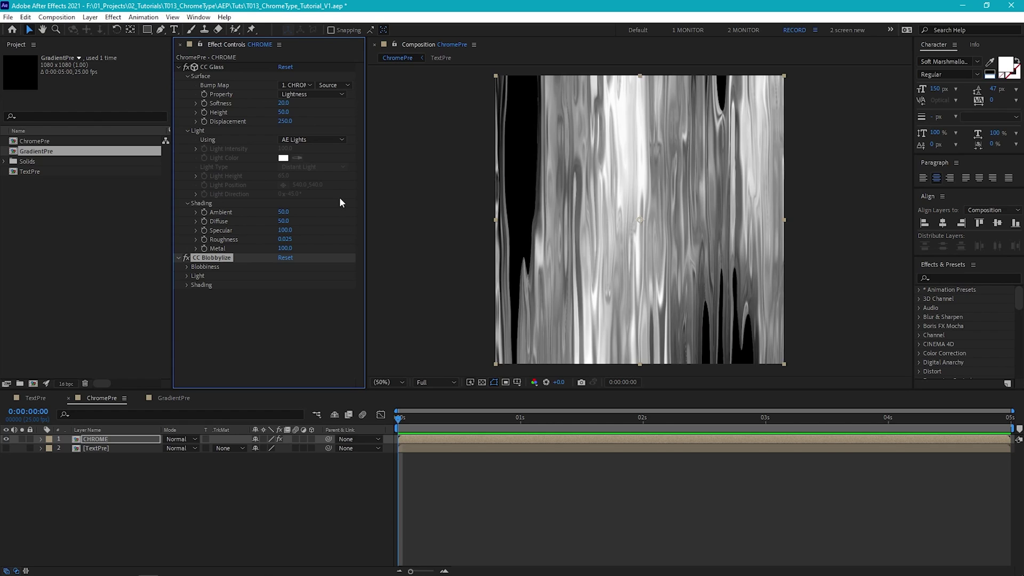
{"action": "left_click", "coordinate": [187, 267]}
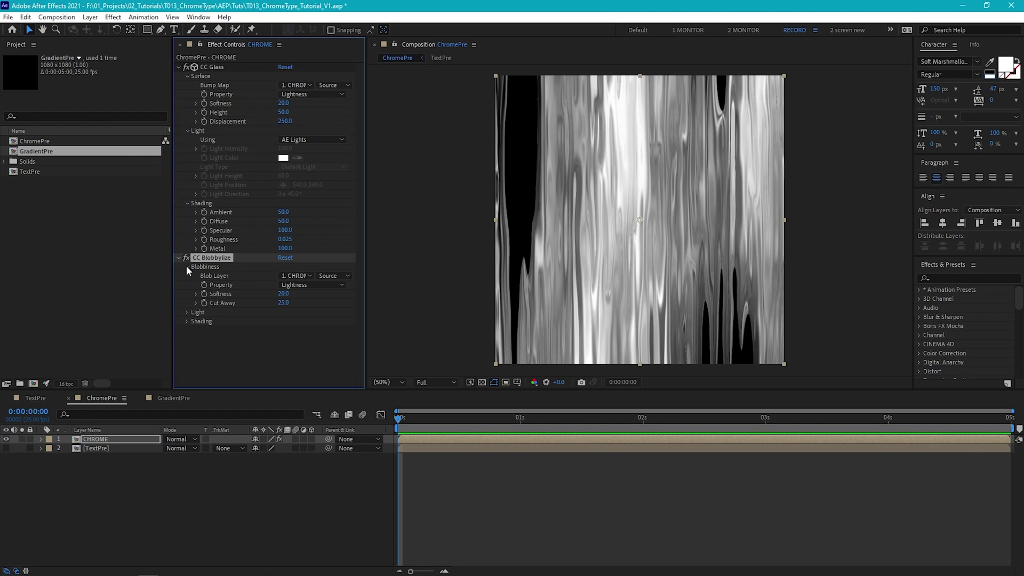
{"action": "left_click", "coordinate": [302, 276]}
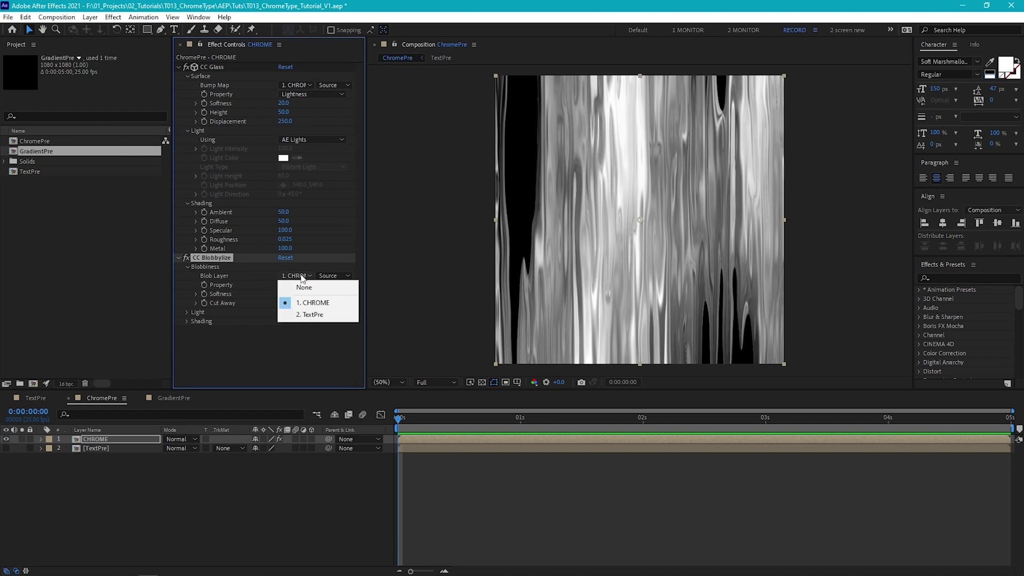
{"action": "left_click", "coordinate": [335, 315]}
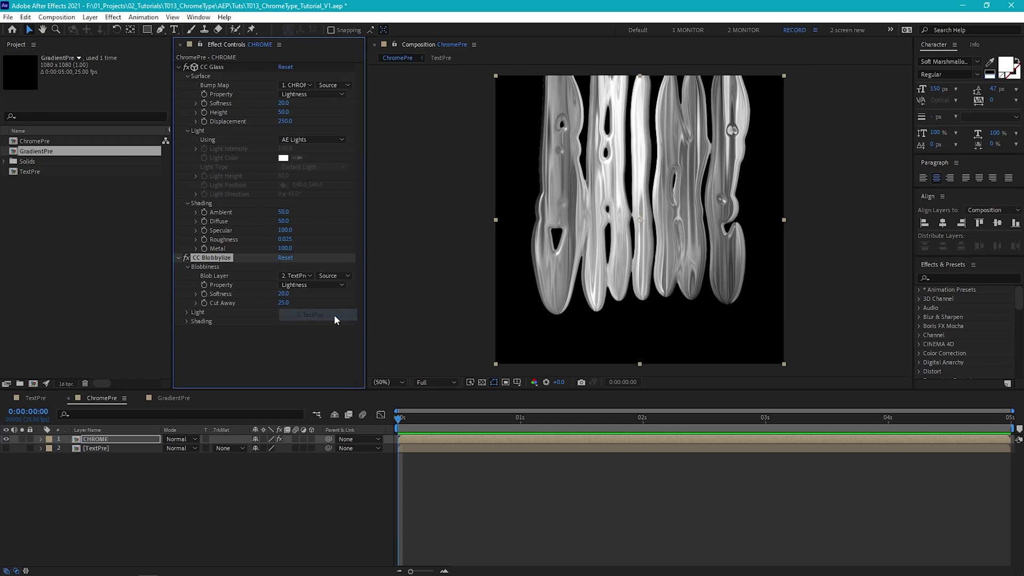
{"action": "left_click", "coordinate": [322, 286]}
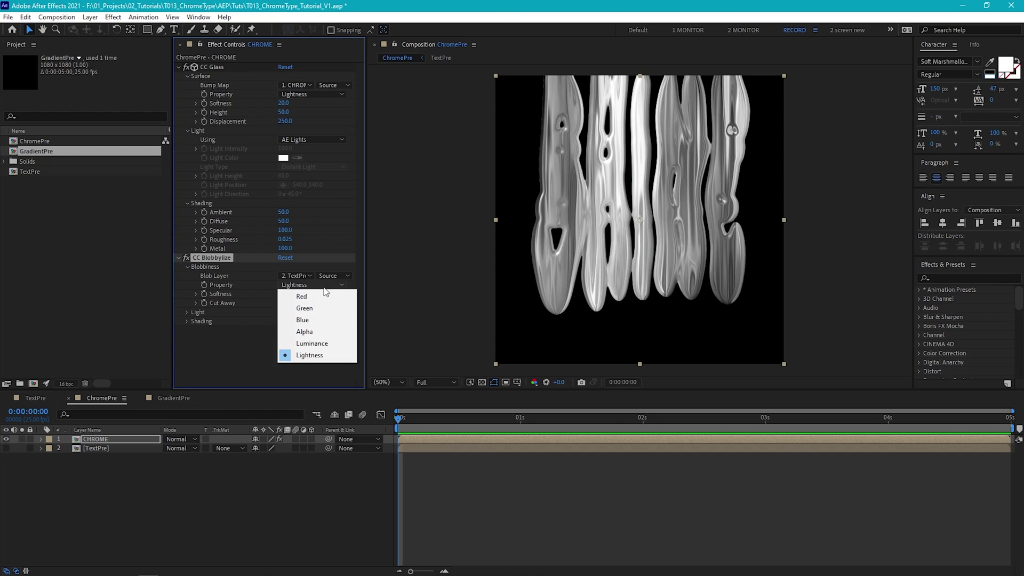
{"action": "left_click", "coordinate": [324, 329]}
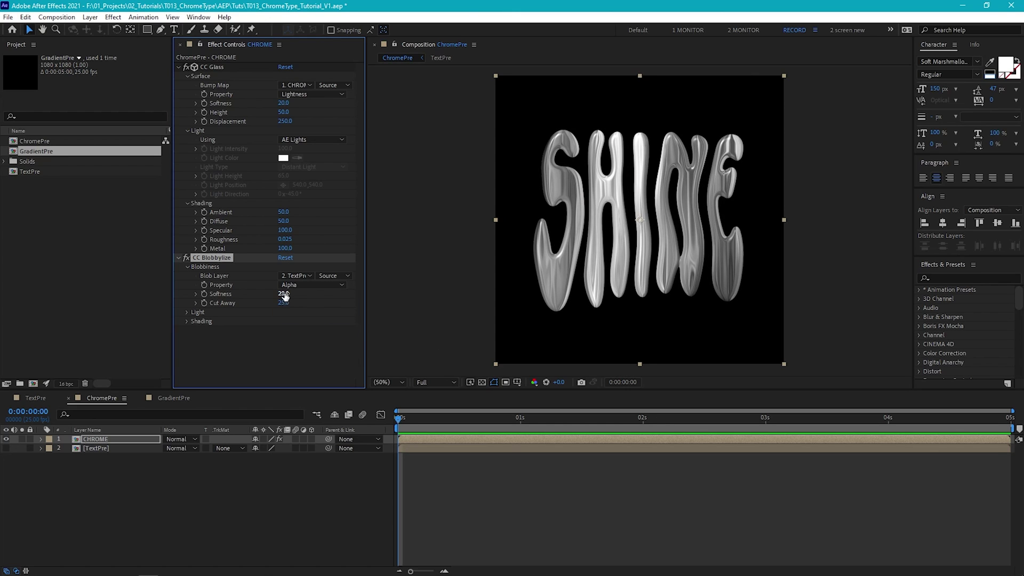
Soften the blobs, set Cut Away to 48, and light them with AE Lights.
{"action": "left_click_drag", "start_coordinate": [284, 294], "coordinate": [396, 300]}
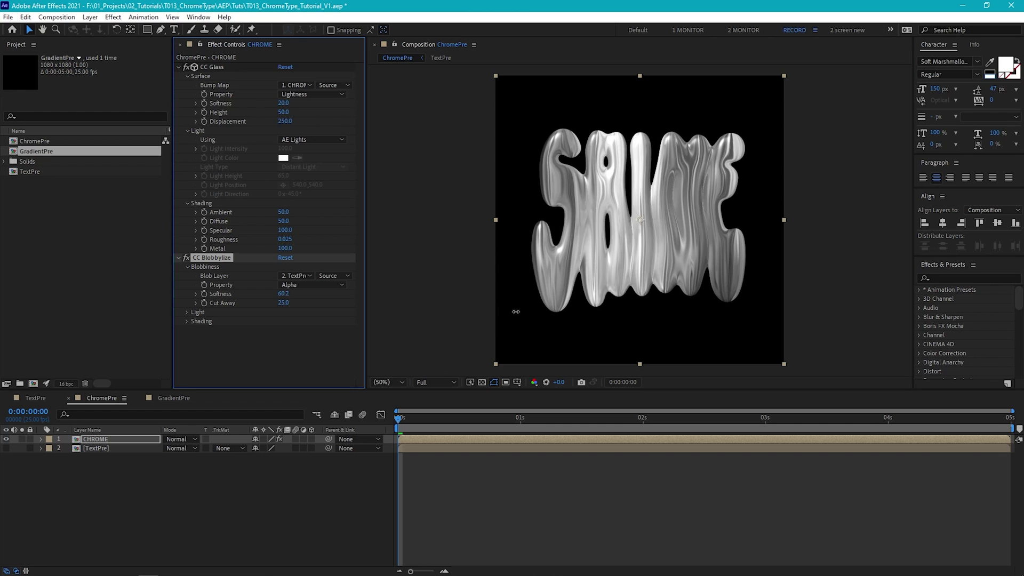
{"action": "left_click_drag", "start_coordinate": [283, 305], "coordinate": [263, 294]}
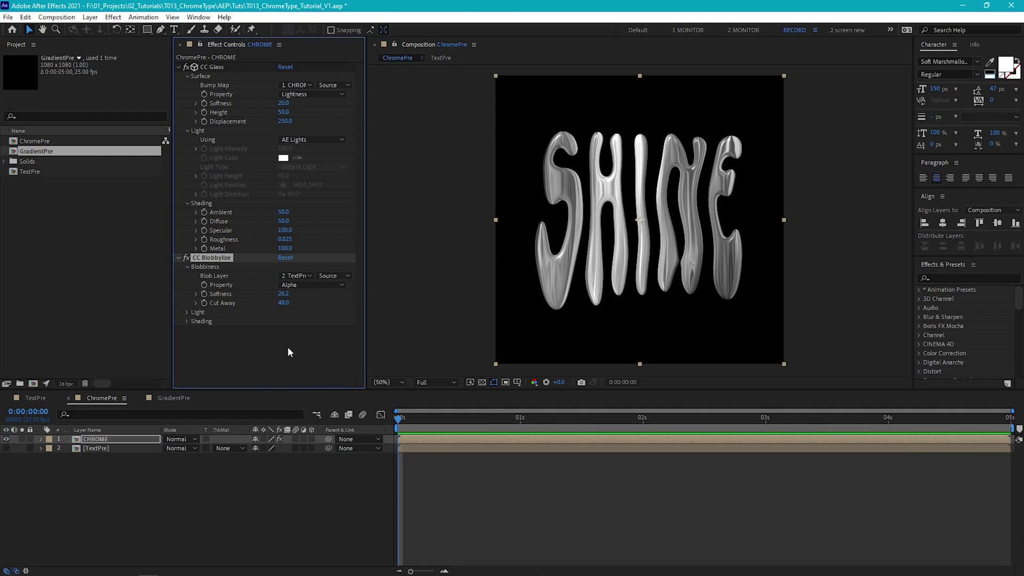
{"action": "left_click", "coordinate": [187, 312]}
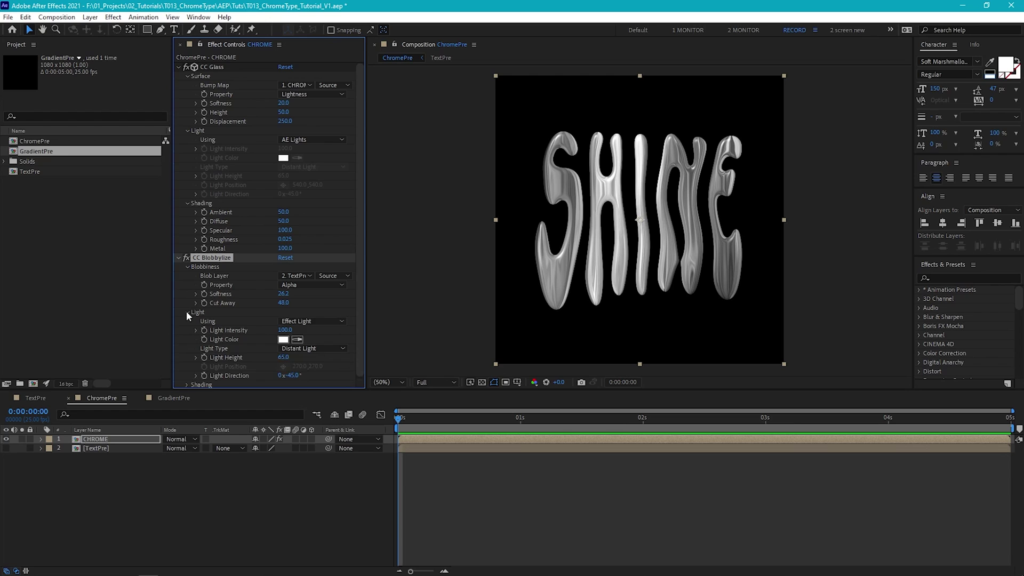
{"action": "left_click", "coordinate": [312, 318]}
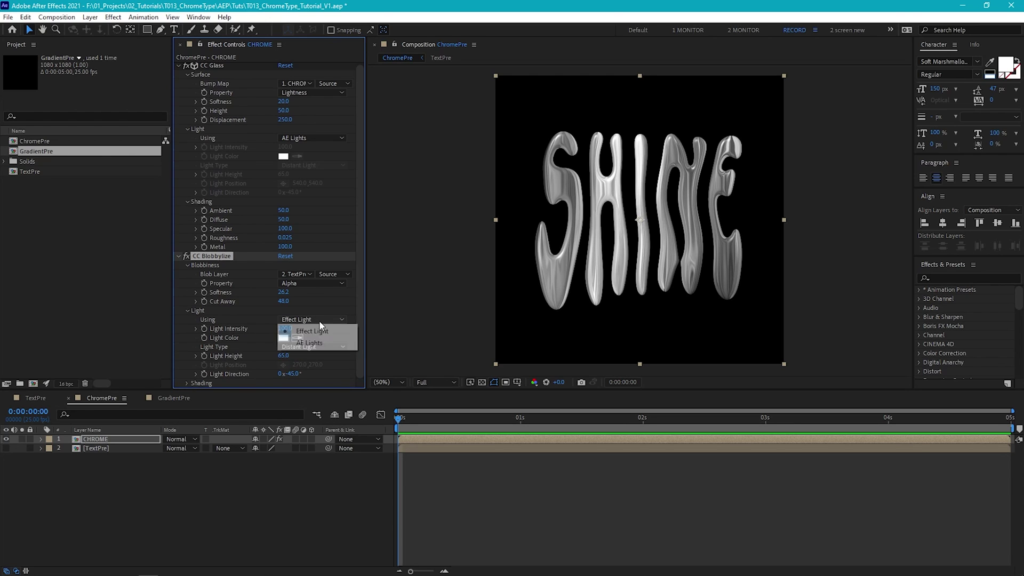
{"action": "left_click", "coordinate": [318, 348]}
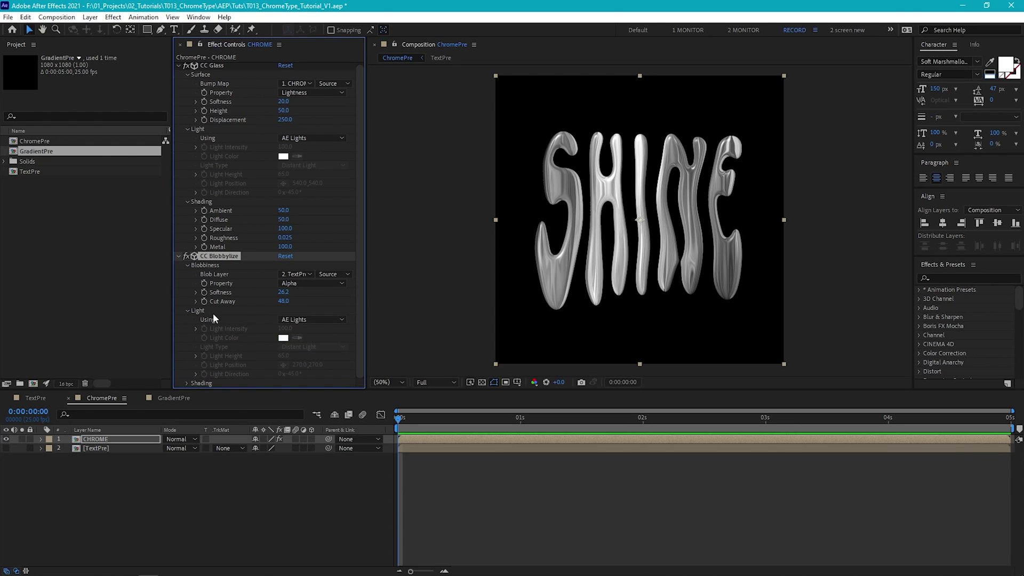
{"action": "left_click", "coordinate": [187, 382]}
{"action": "scroll", "coordinate": [252, 353], "scroll_direction": "down", "scroll_amount": 2}
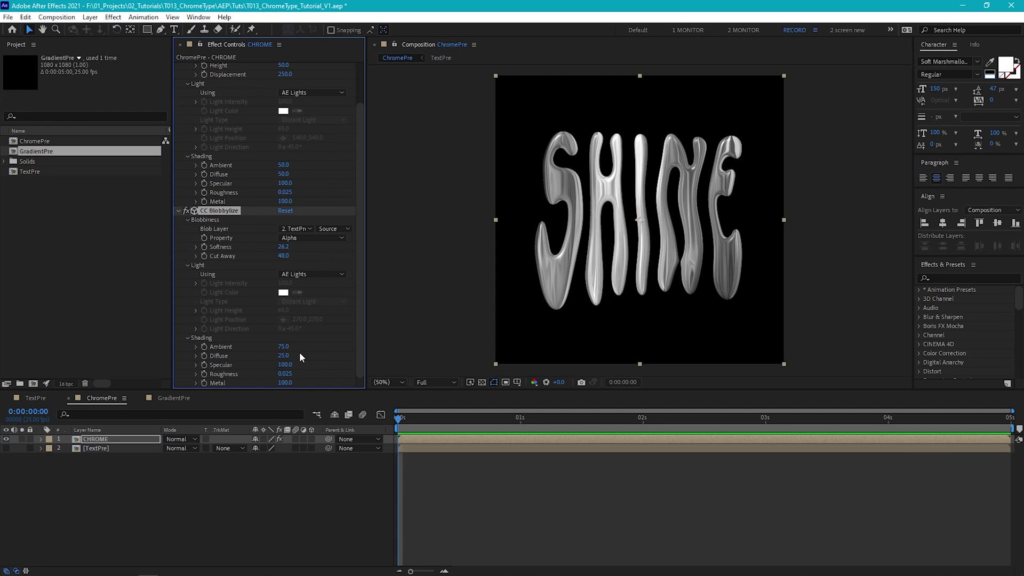
Add a Parallel light at the upper left, aimed down at the SHINE text.
{"action": "left_click", "coordinate": [90, 17]}
{"action": "mouse_move", "coordinate": [99, 30]}
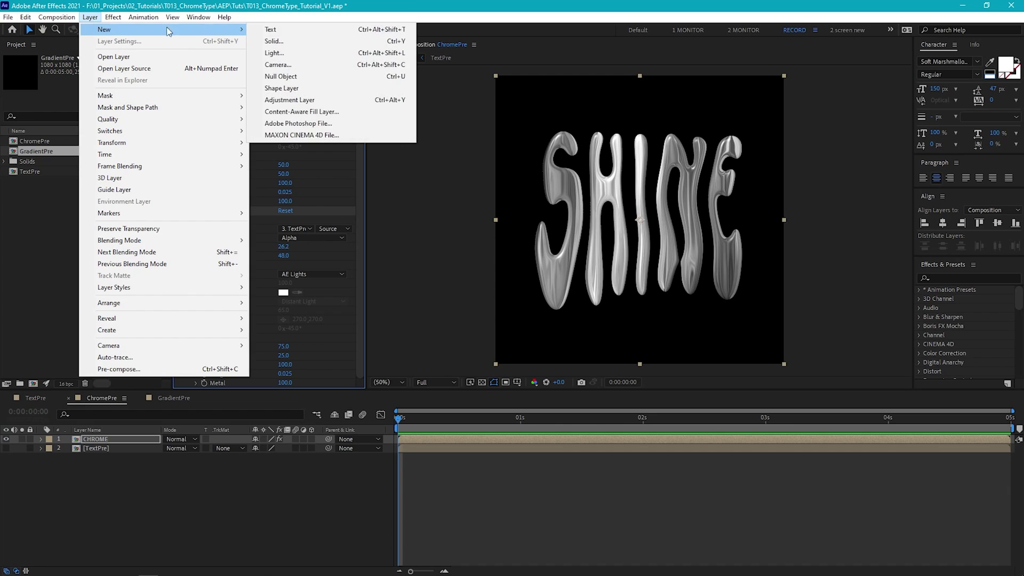
{"action": "left_click", "coordinate": [280, 52]}
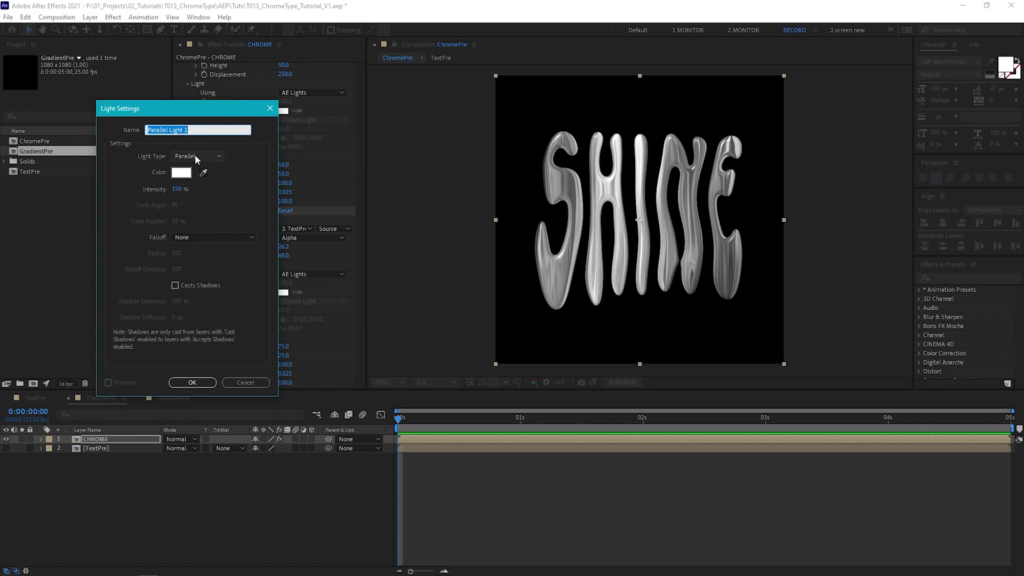
{"action": "left_click", "coordinate": [192, 382]}
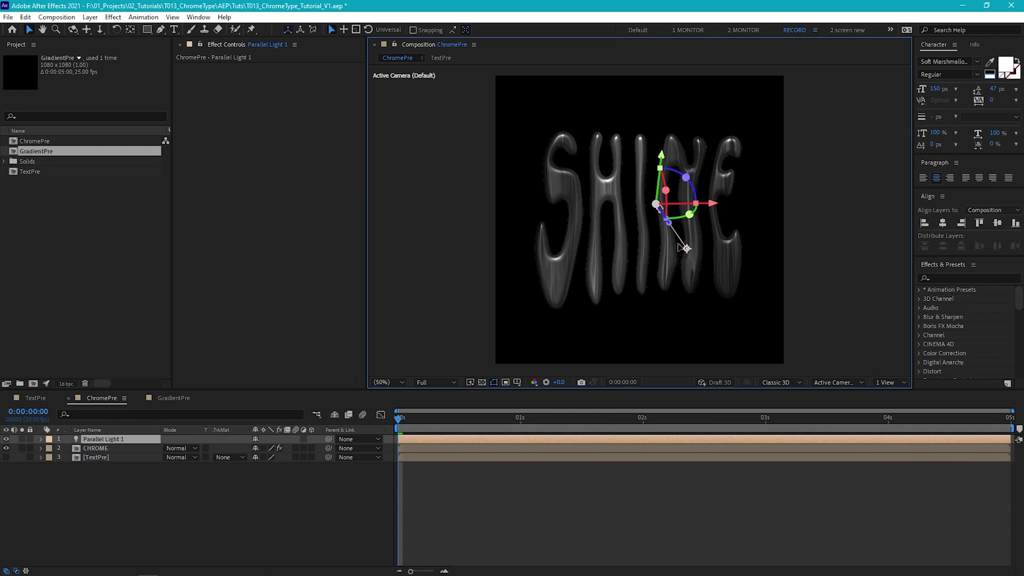
{"action": "mouse_move", "coordinate": [657, 240]}
{"action": "left_mouse_down"}
{"action": "mouse_move", "coordinate": [595, 248]}
{"action": "mouse_move", "coordinate": [581, 228]}
{"action": "mouse_move", "coordinate": [653, 213]}
{"action": "mouse_move", "coordinate": [663, 240]}
{"action": "mouse_move", "coordinate": [703, 244]}
{"action": "mouse_move", "coordinate": [679, 229]}
{"action": "mouse_move", "coordinate": [607, 231]}
{"action": "mouse_move", "coordinate": [568, 217]}
{"action": "mouse_move", "coordinate": [647, 176]}
{"action": "mouse_move", "coordinate": [656, 88]}
{"action": "left_mouse_up"}
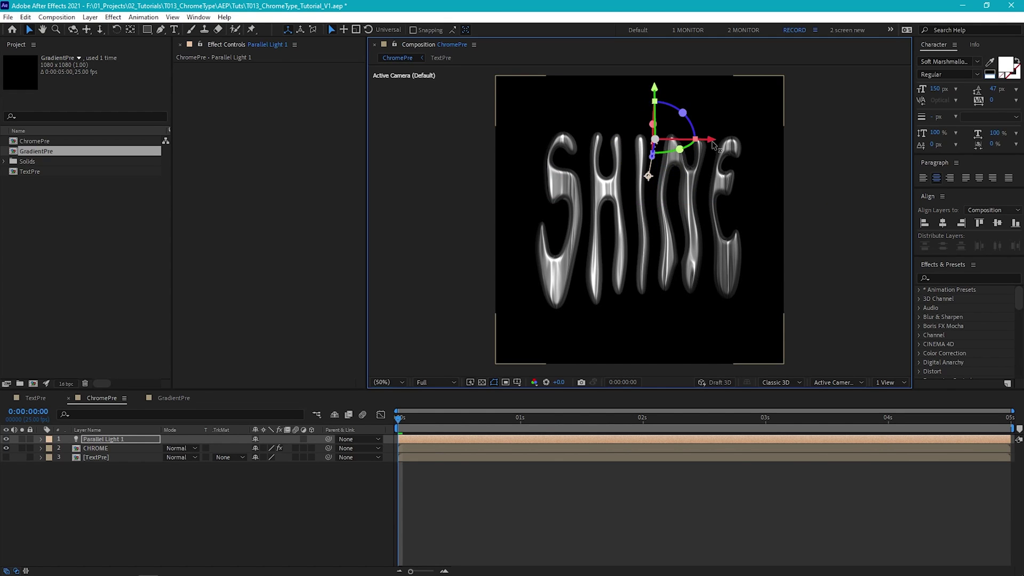
{"action": "left_click_drag", "start_coordinate": [711, 141], "coordinate": [602, 160]}
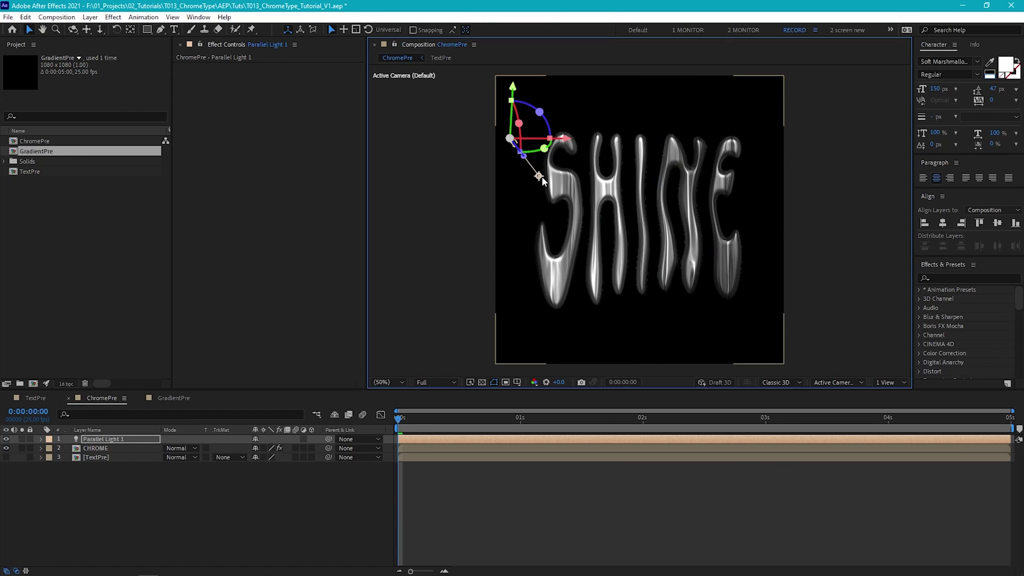
{"action": "mouse_move", "coordinate": [543, 180]}
{"action": "left_mouse_down"}
{"action": "mouse_move", "coordinate": [557, 224]}
{"action": "mouse_move", "coordinate": [584, 225]}
{"action": "mouse_move", "coordinate": [556, 177]}
{"action": "mouse_move", "coordinate": [565, 185]}
{"action": "left_mouse_up"}
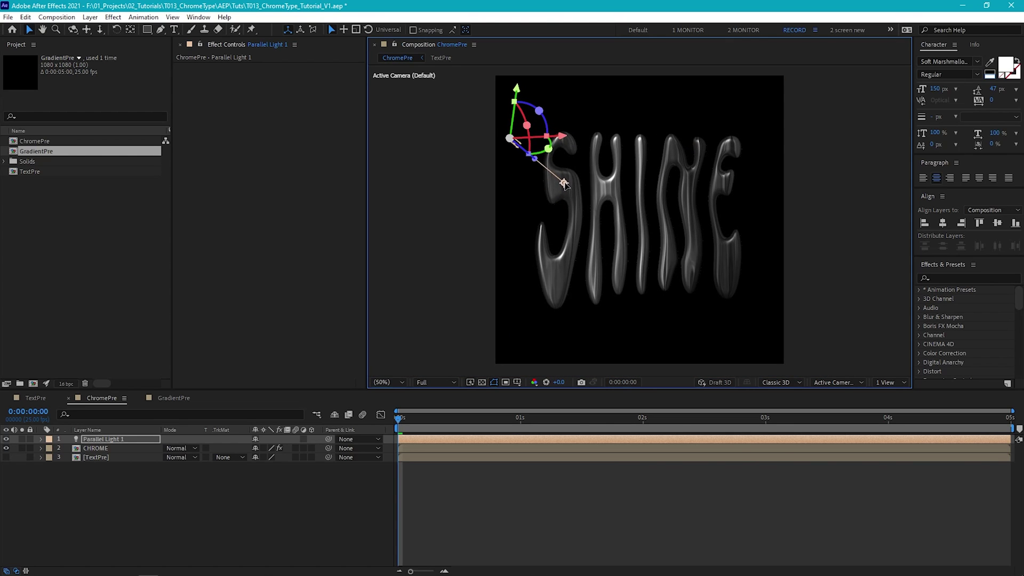
Duplicate the light and place Parallel Light 2 at the upper right.
{"action": "key", "text": "ctrl+d"}
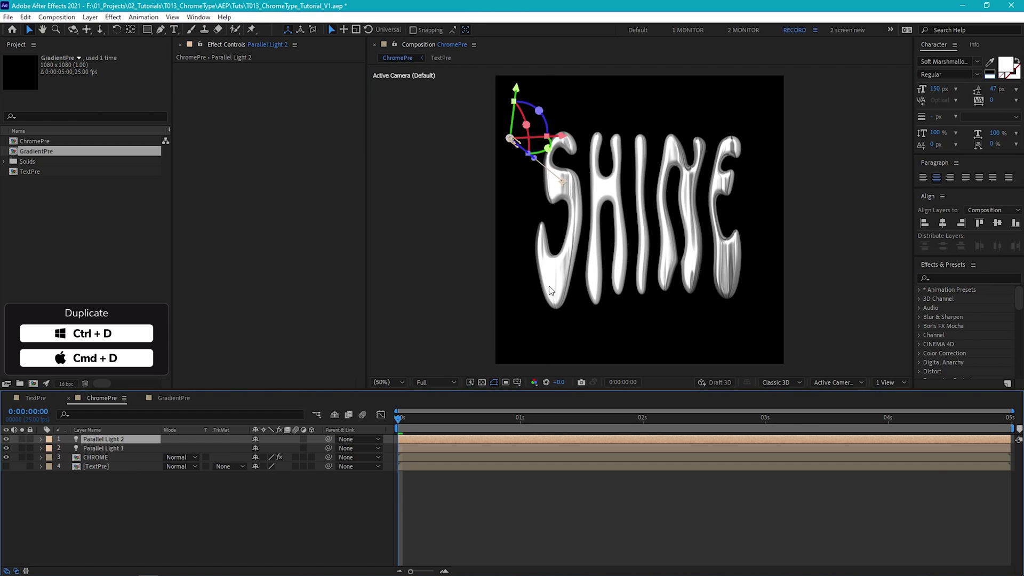
{"action": "left_click_drag", "start_coordinate": [563, 181], "coordinate": [673, 270]}
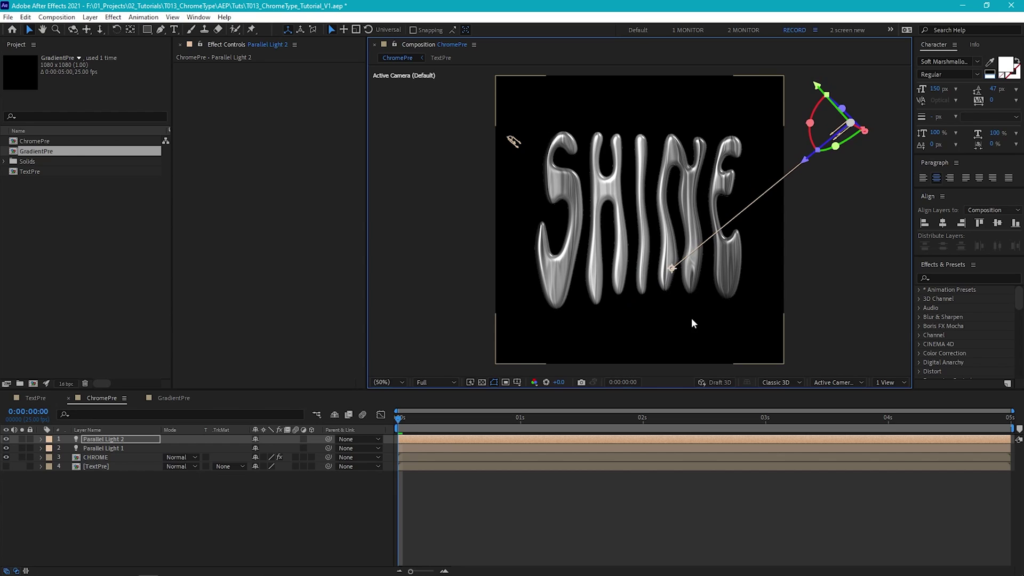
{"action": "left_click", "coordinate": [251, 521]}
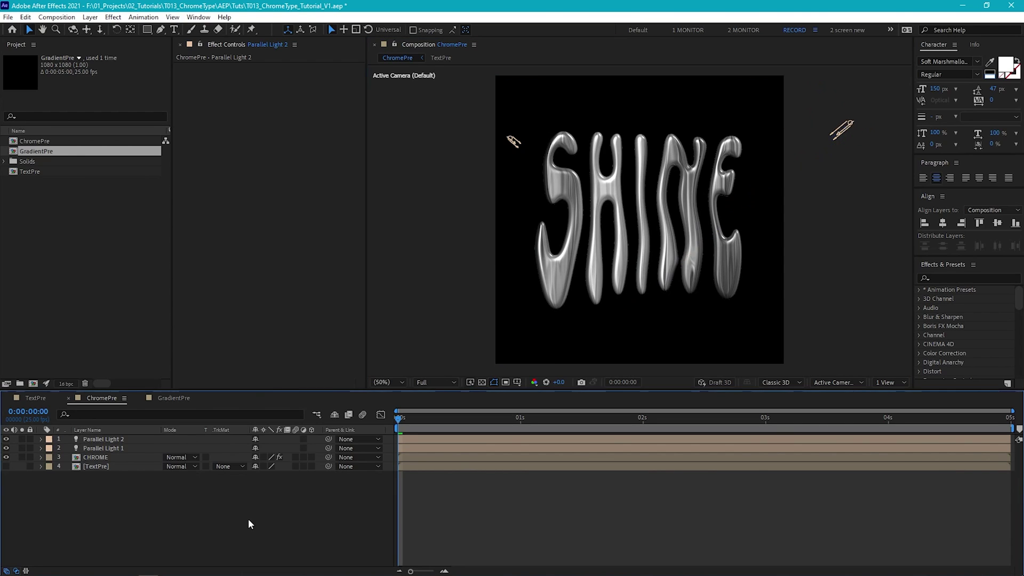
Create a null layer named LIGHT CTRL.
{"action": "key", "text": "ctrl+alt+shift+y"}
{"action": "key", "text": "Return"}
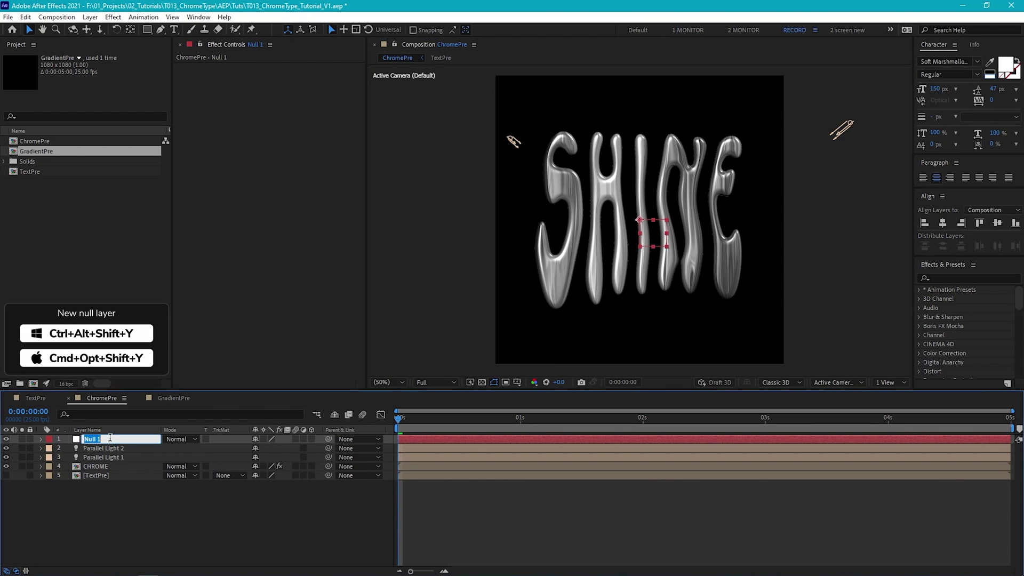
{"action": "type", "text": "LIGHT CTRL"}
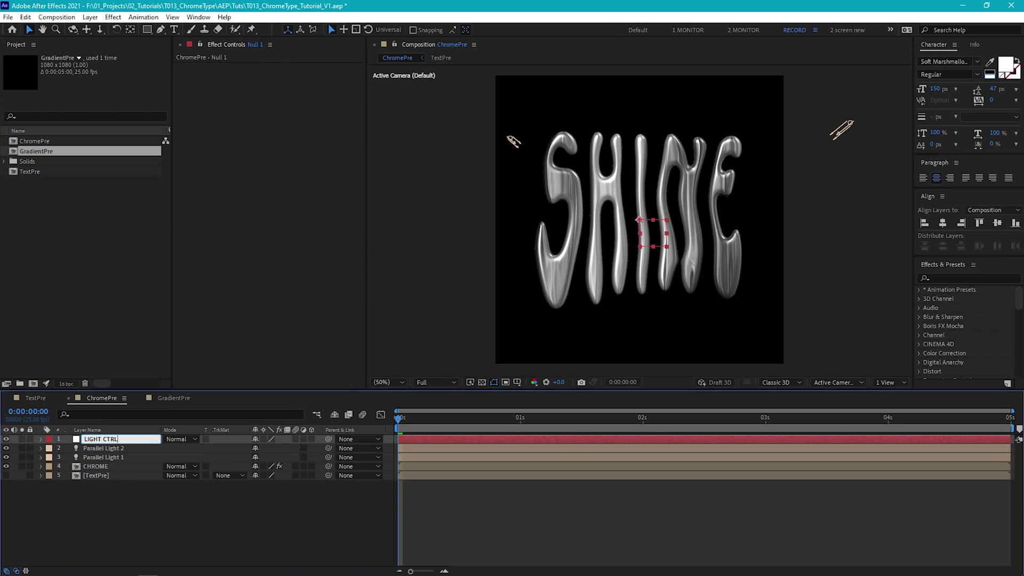
{"action": "key", "text": "Return"}
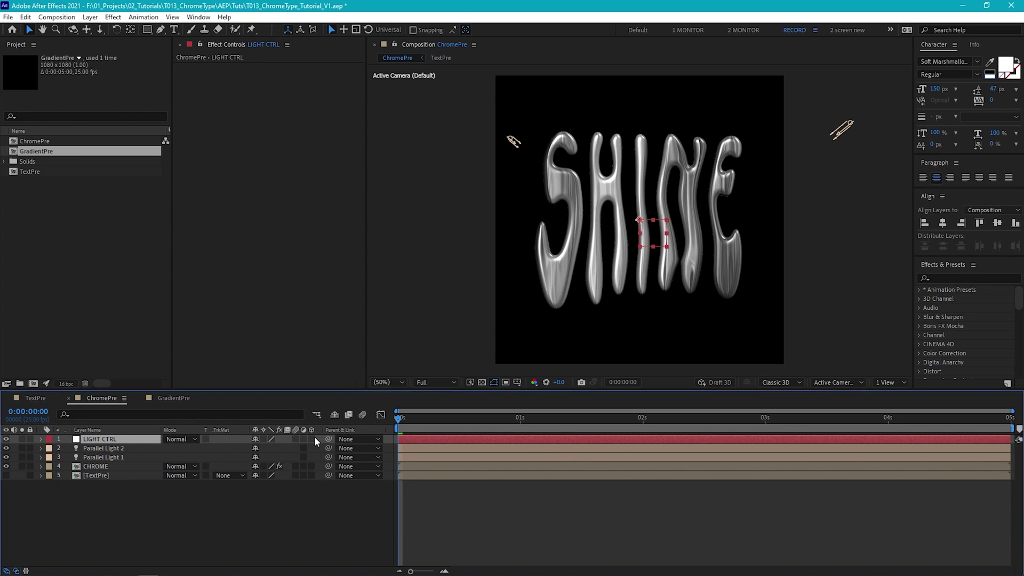
Parent both parallel lights to LIGHT CTRL and set its Y Rotation to 151°.
{"action": "left_click", "coordinate": [128, 450]}
{"action": "left_click", "coordinate": [173, 457], "text": "shift"}
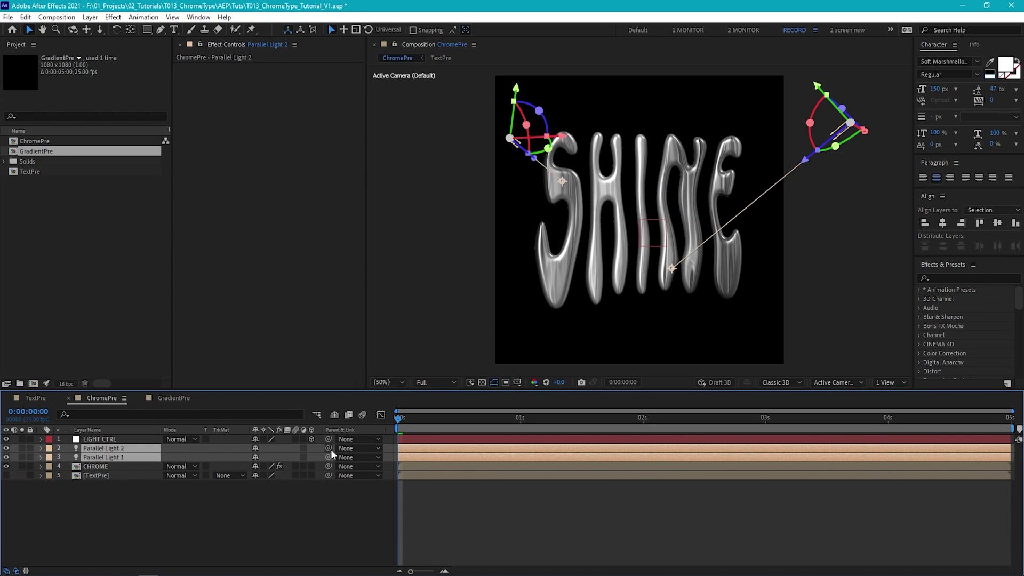
{"action": "left_click_drag", "start_coordinate": [331, 454], "coordinate": [113, 444]}
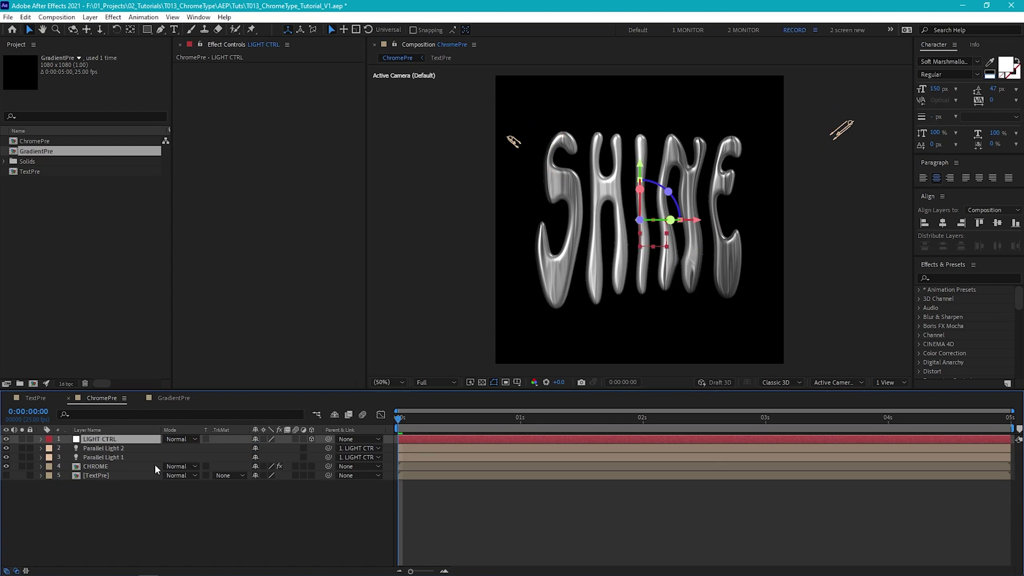
{"action": "key", "text": "r"}
{"action": "left_click_drag", "start_coordinate": [270, 466], "coordinate": [345, 466]}
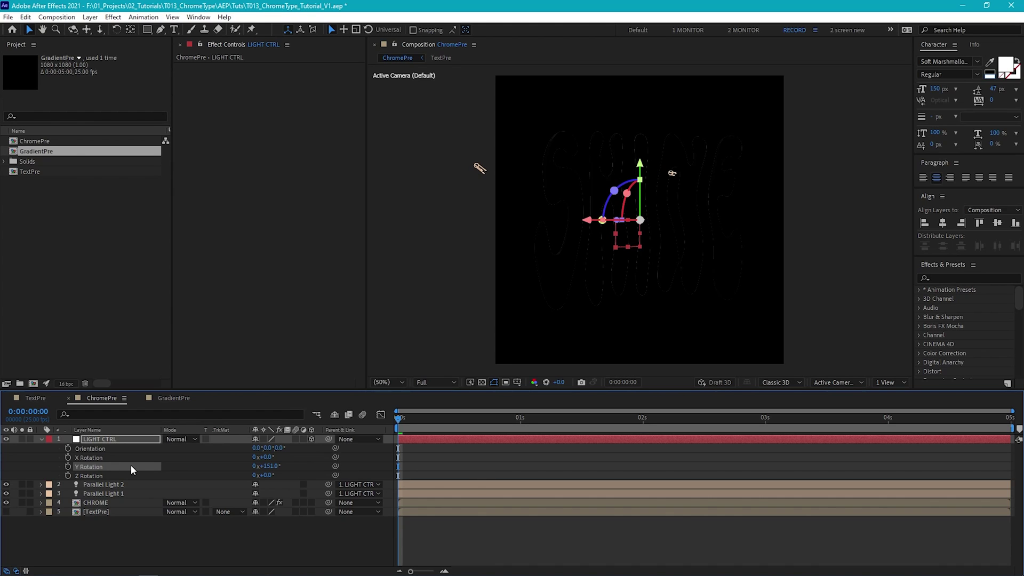
Keyframe LIGHT CTRL's Y Rotation at 0s, 1s, 4s and comp end, 151° down to about -125°.
{"action": "left_click", "coordinate": [67, 466]}
{"action": "left_click_drag", "start_coordinate": [405, 423], "coordinate": [520, 419]}
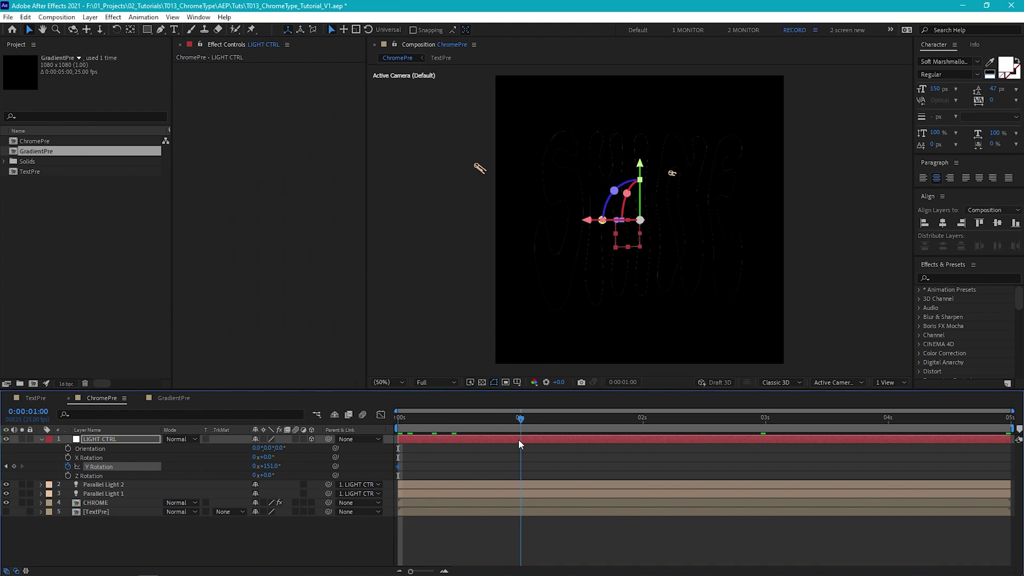
{"action": "left_click_drag", "start_coordinate": [266, 466], "coordinate": [221, 469]}
{"action": "left_click_drag", "start_coordinate": [521, 419], "coordinate": [887, 420]}
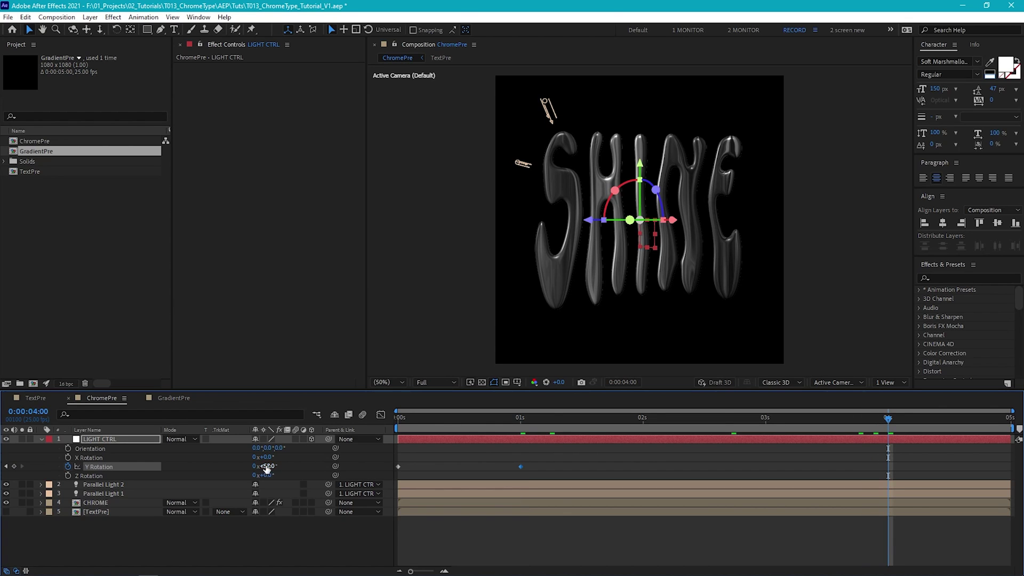
{"action": "left_click_drag", "start_coordinate": [265, 466], "coordinate": [213, 460]}
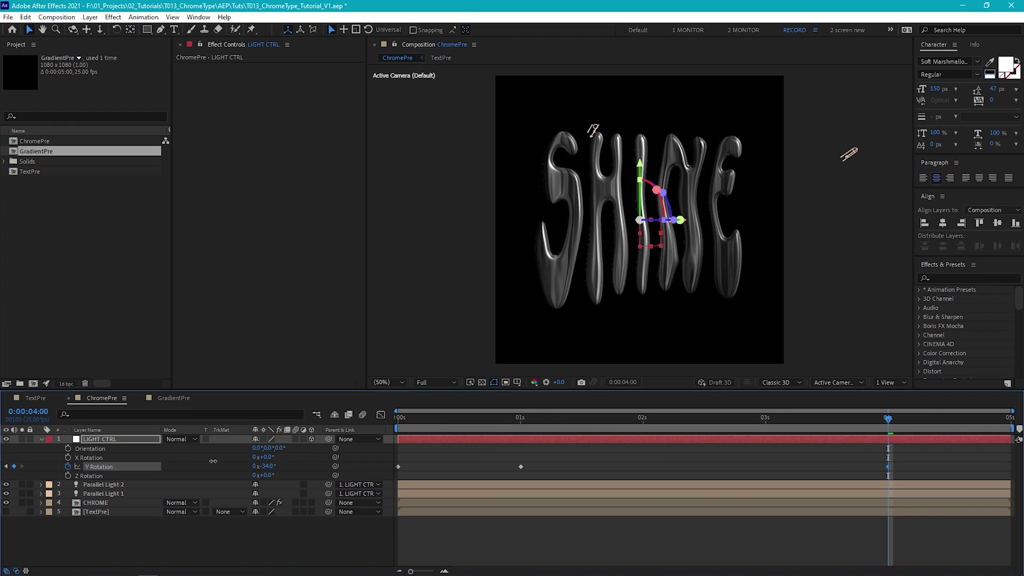
{"action": "left_click", "coordinate": [1007, 419]}
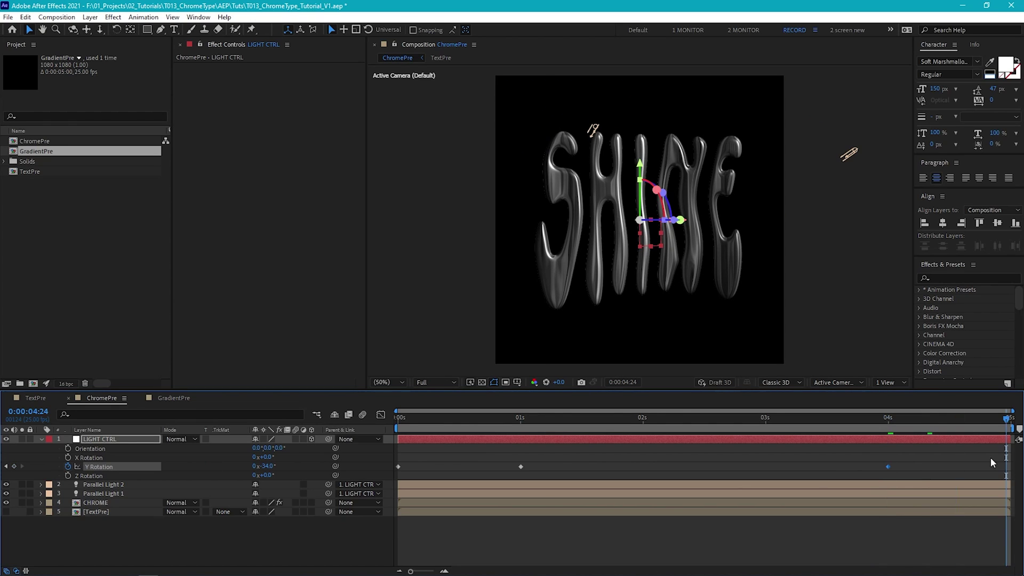
{"action": "left_click_drag", "start_coordinate": [268, 465], "coordinate": [217, 467]}
Show the LIGHT CTRL Y Rotation curve and Easy Ease its first keyframe.
{"action": "key", "text": "shift+F3"}
{"action": "key", "text": "Home"}
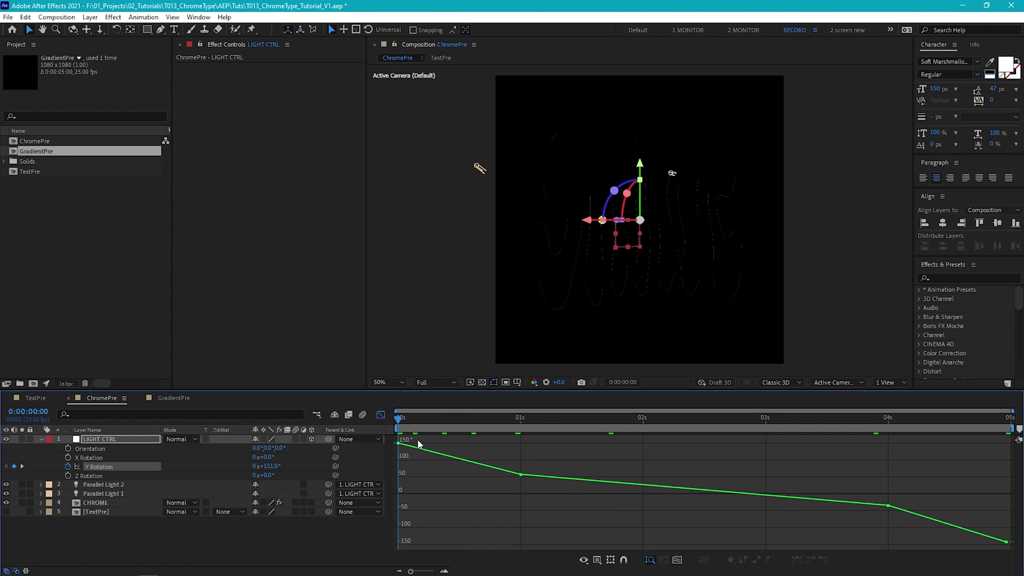
{"action": "left_click", "coordinate": [399, 443]}
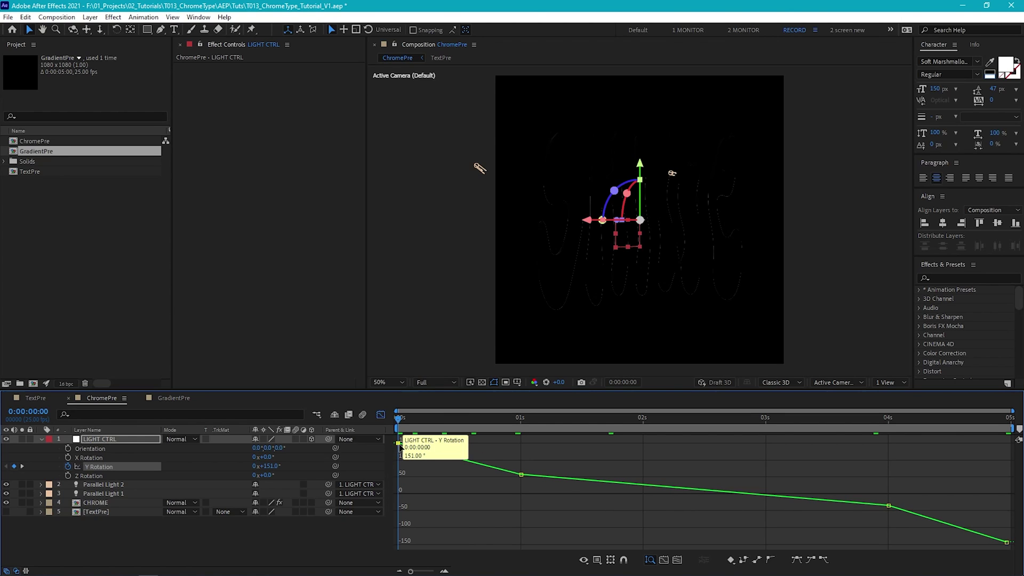
{"action": "right_click", "coordinate": [399, 445]}
{"action": "mouse_move", "coordinate": [464, 436]}
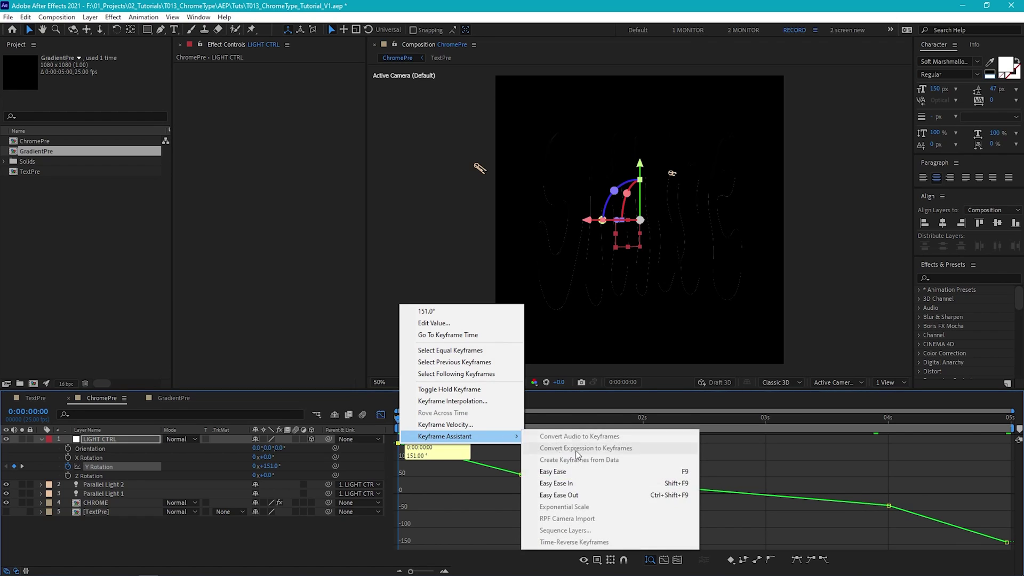
{"action": "left_click", "coordinate": [582, 472]}
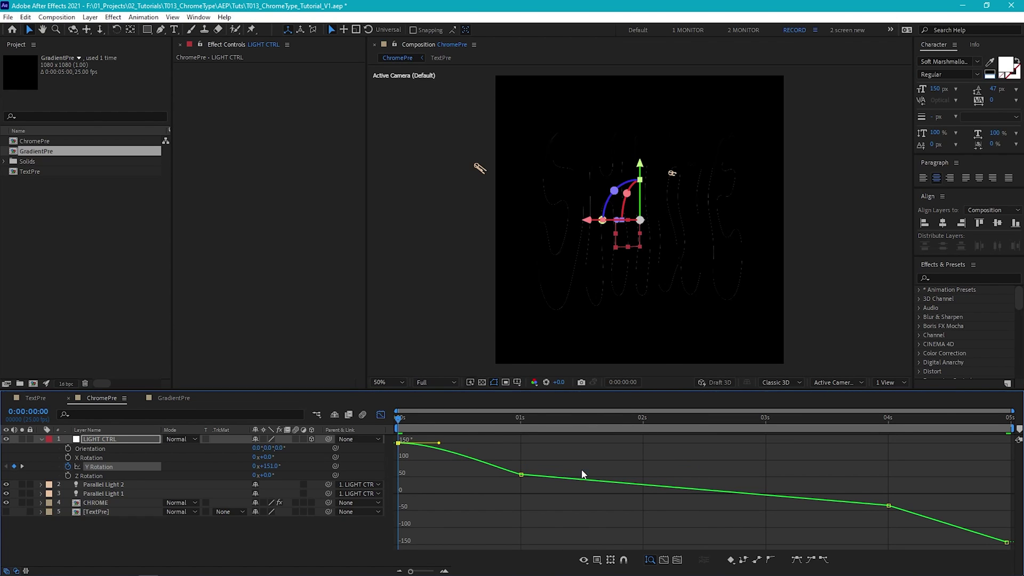
Ease into the 1s keyframe, ease out of 4s, and ease into 5s.
{"action": "right_click", "coordinate": [521, 477]}
{"action": "mouse_move", "coordinate": [586, 467]}
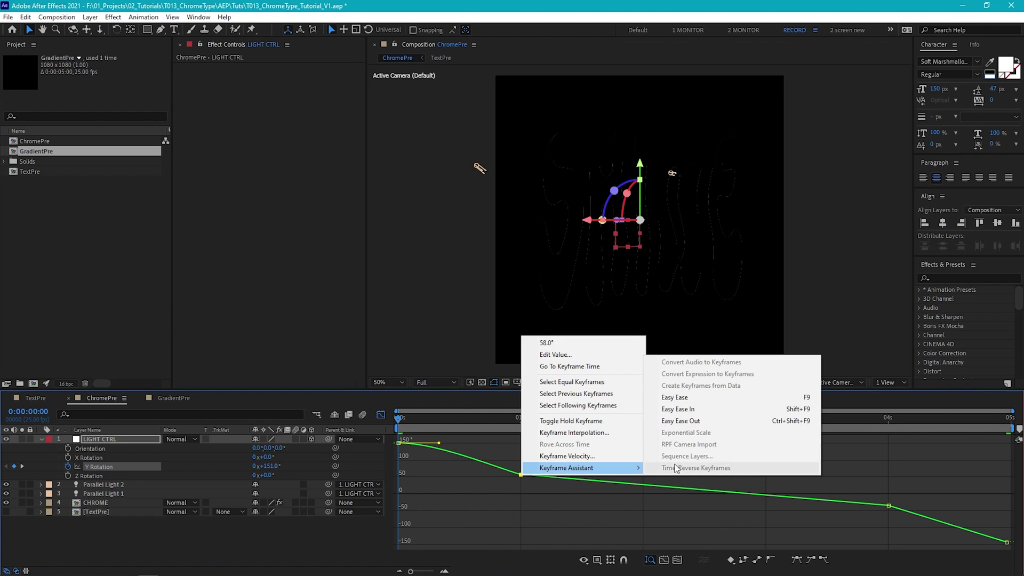
{"action": "left_click", "coordinate": [712, 410]}
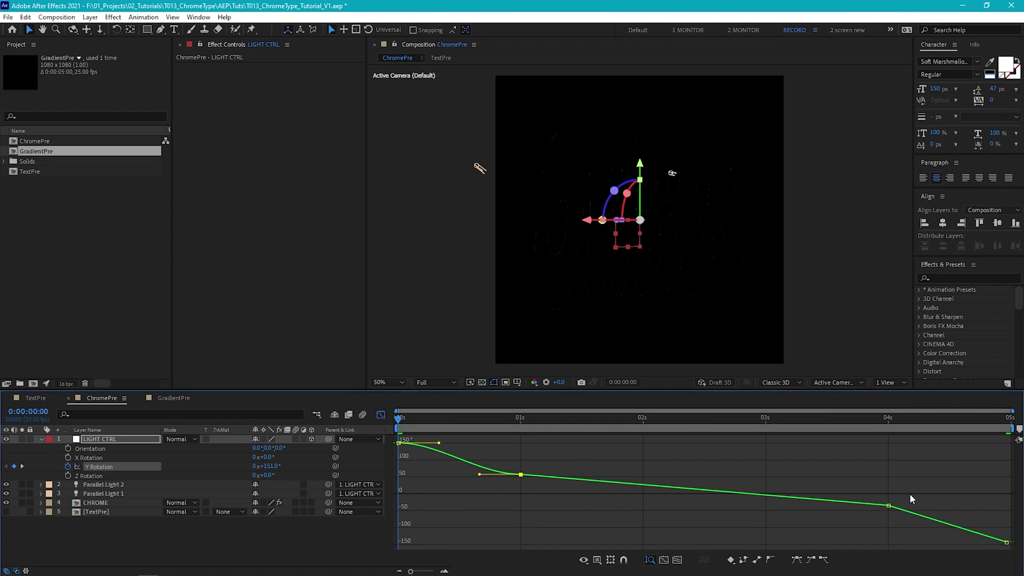
{"action": "right_click", "coordinate": [888, 505]}
{"action": "mouse_move", "coordinate": [914, 499]}
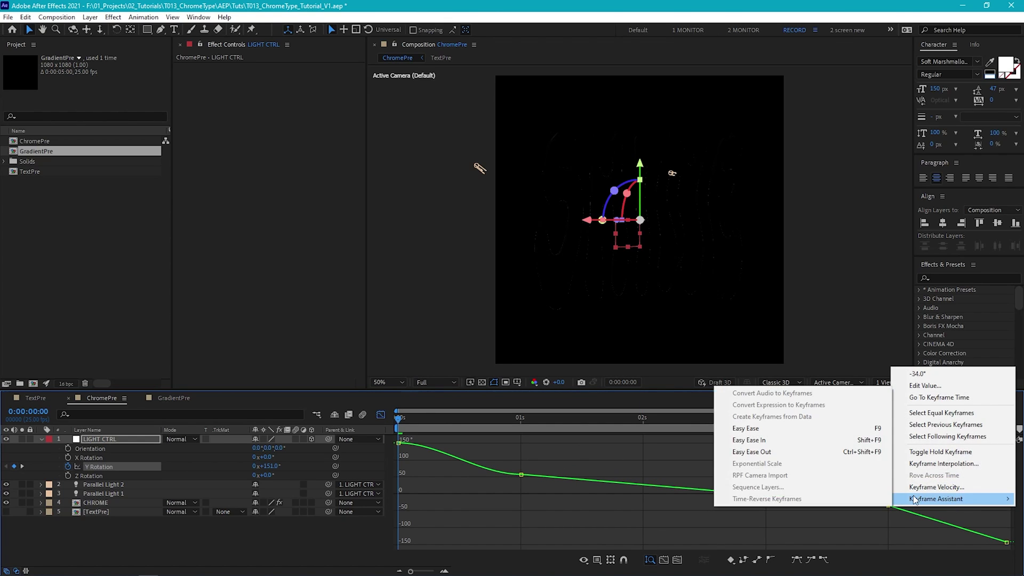
{"action": "left_click", "coordinate": [752, 451]}
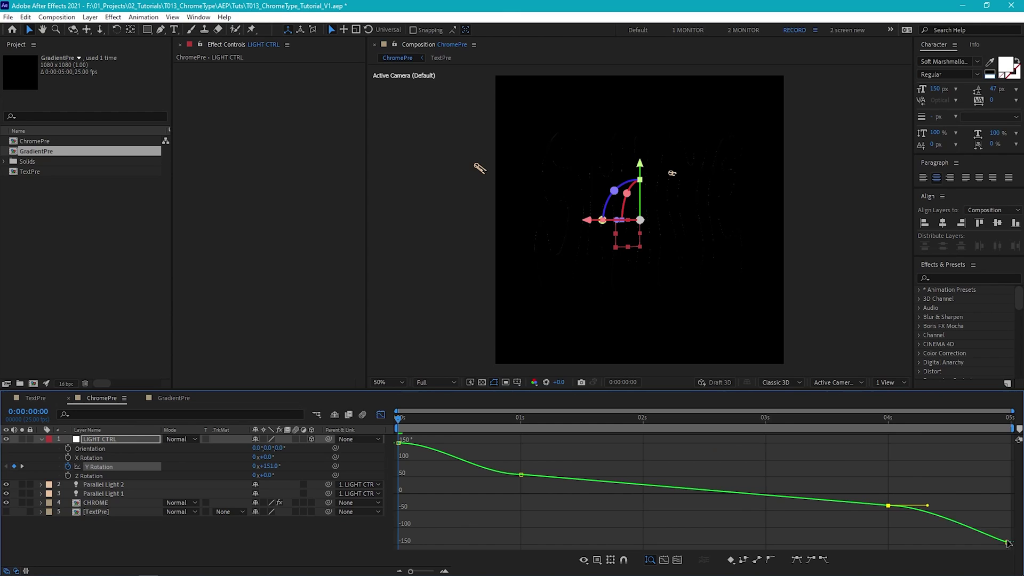
{"action": "right_click", "coordinate": [1006, 542]}
{"action": "mouse_move", "coordinate": [979, 536]}
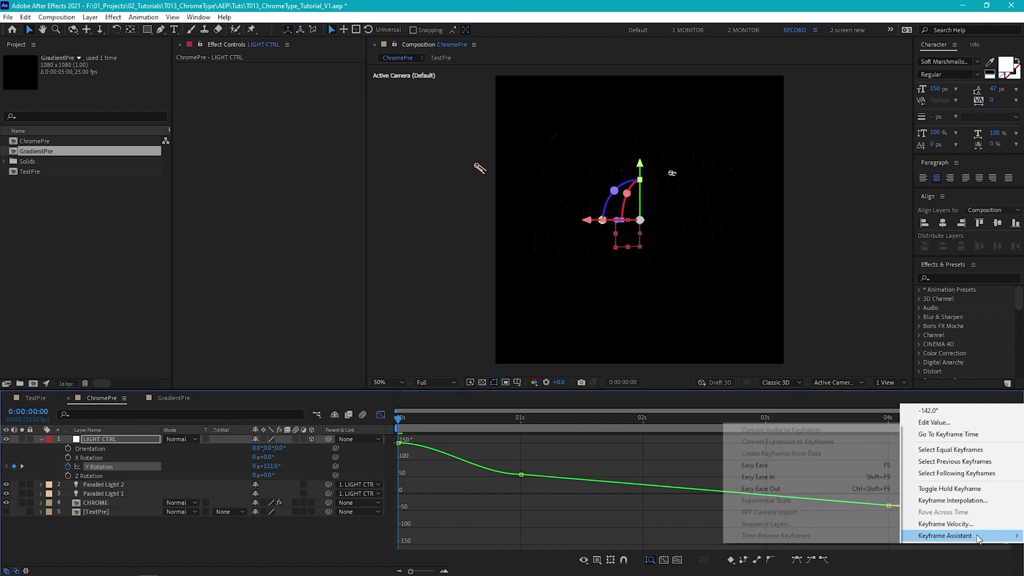
{"action": "left_click", "coordinate": [814, 478]}
Lengthen the 4s keyframe's outgoing influence handle to reshape the curve.
{"action": "left_click", "coordinate": [473, 472]}
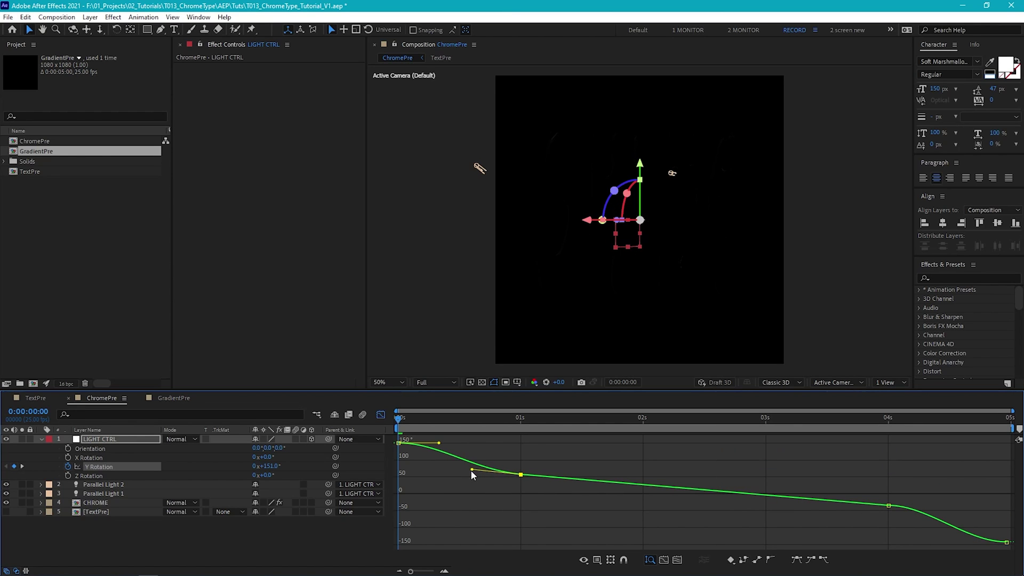
{"action": "left_click_drag", "start_coordinate": [928, 497], "coordinate": [856, 527]}
{"action": "left_click_drag", "start_coordinate": [927, 506], "coordinate": [966, 517]}
Leave the Graph Editor, set viewer resolution to Half, and play the ChromePre preview.
{"action": "key", "text": "shift+F3"}
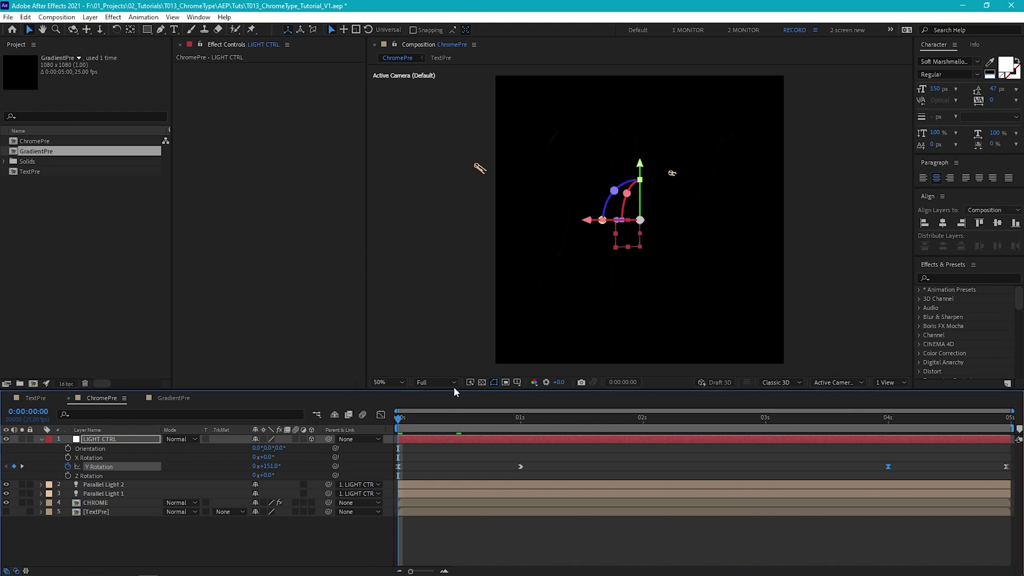
{"action": "left_click", "coordinate": [453, 384]}
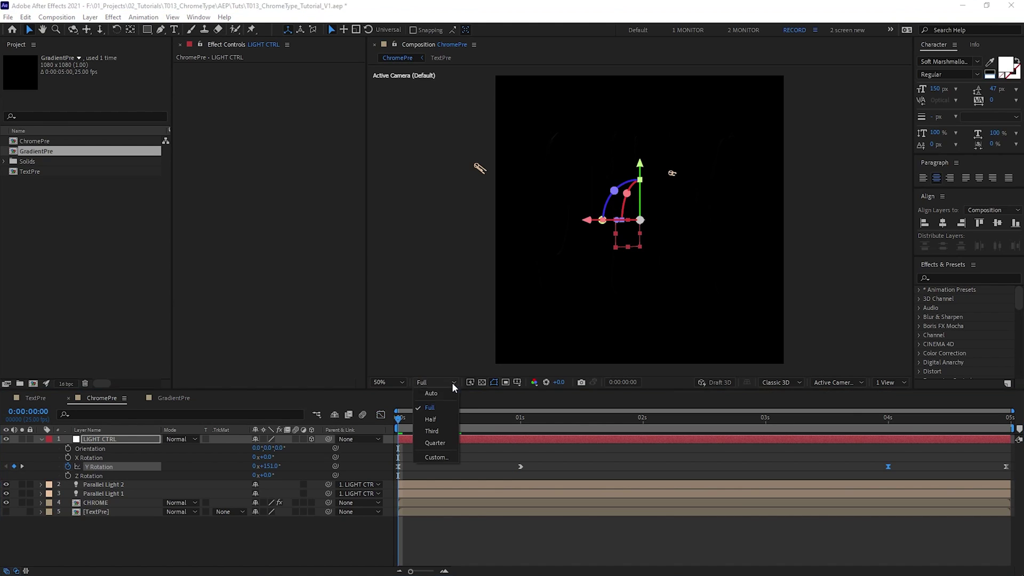
{"action": "left_click", "coordinate": [444, 423]}
{"action": "key", "text": "space"}
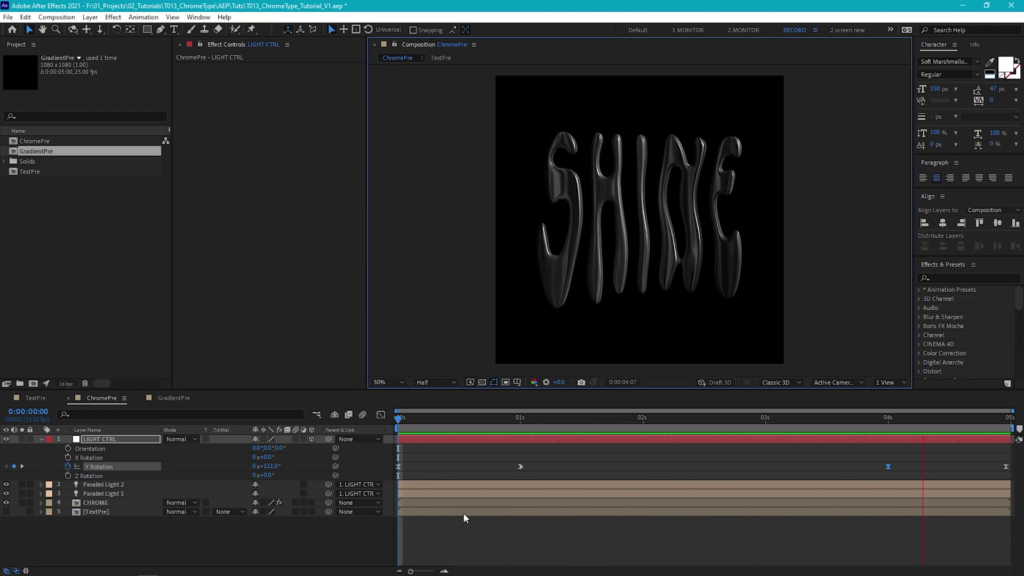
Stop playback, open GradientPre from the CHROME layer, and dock its viewer beside ChromePre.
{"action": "key", "text": "space"}
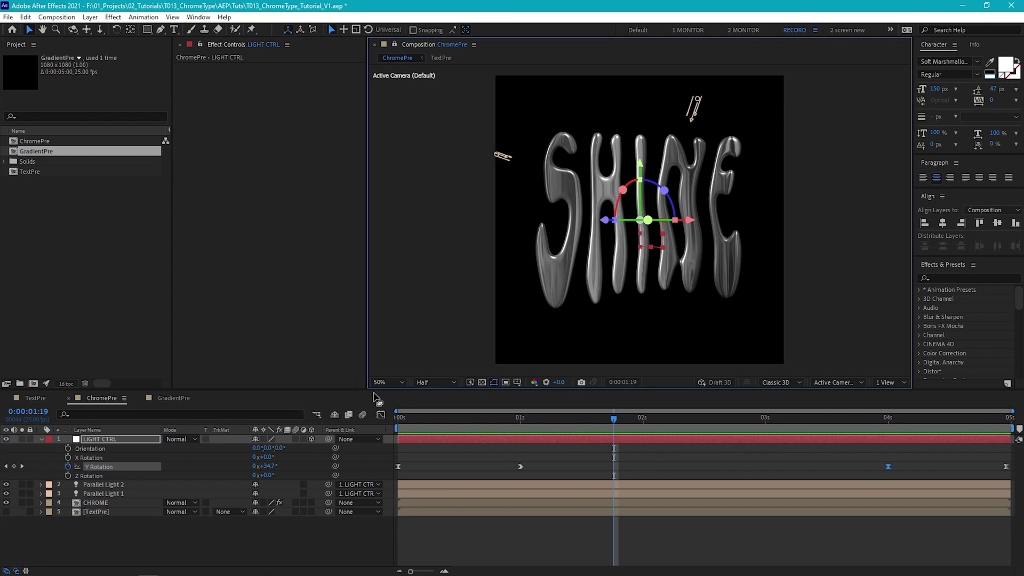
{"action": "double_click", "coordinate": [105, 501]}
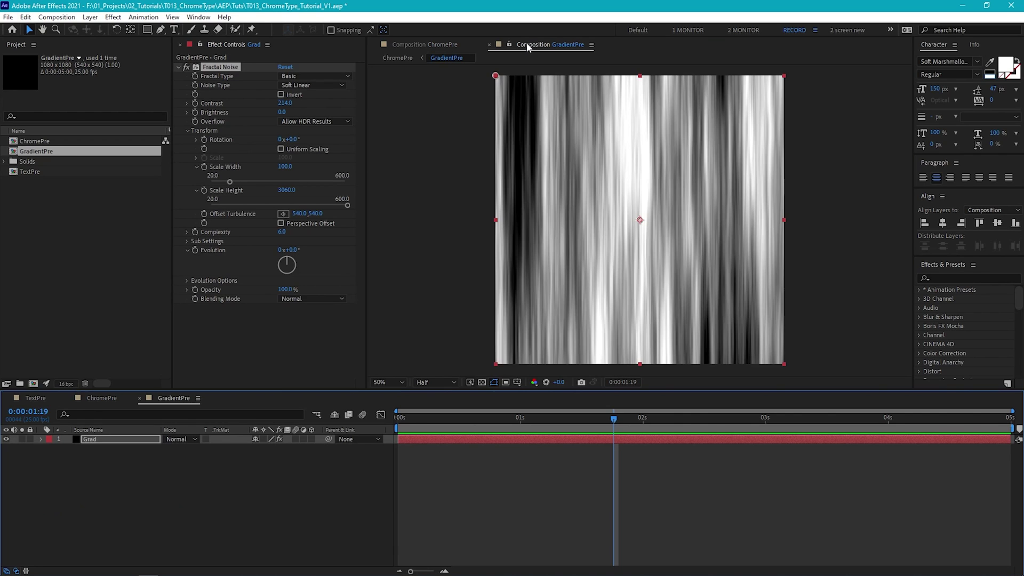
{"action": "left_click_drag", "start_coordinate": [528, 44], "coordinate": [904, 180]}
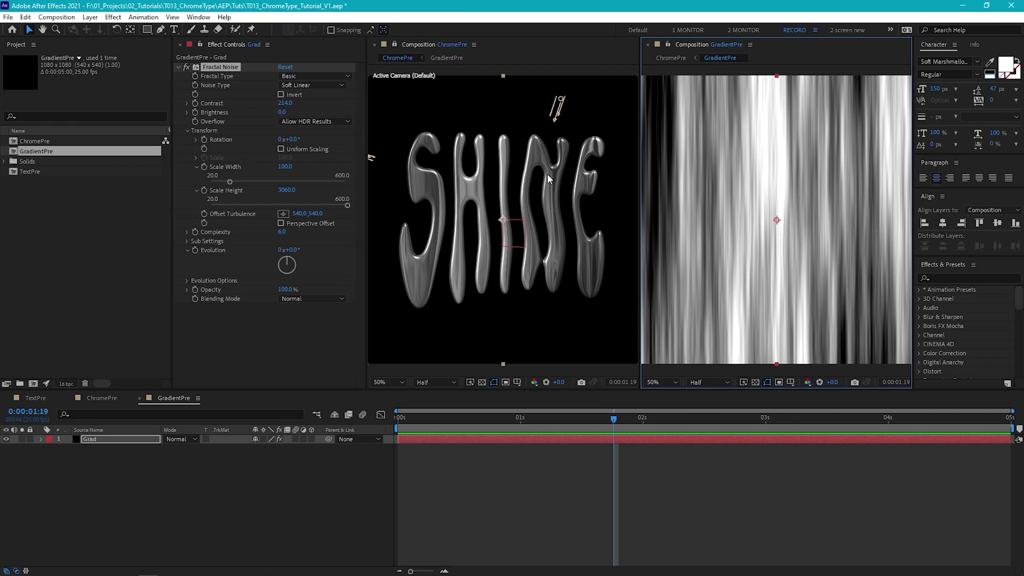
Add Colorama to the Grad layer and expand its Input Phase and Output Cycle settings.
{"action": "left_click", "coordinate": [113, 17]}
{"action": "mouse_move", "coordinate": [192, 139]}
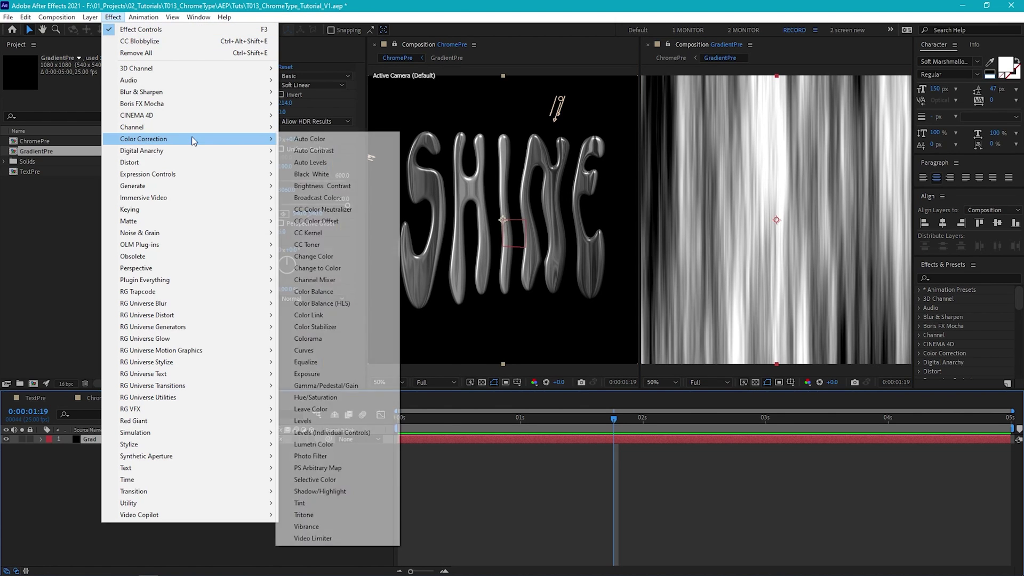
{"action": "left_click", "coordinate": [334, 339]}
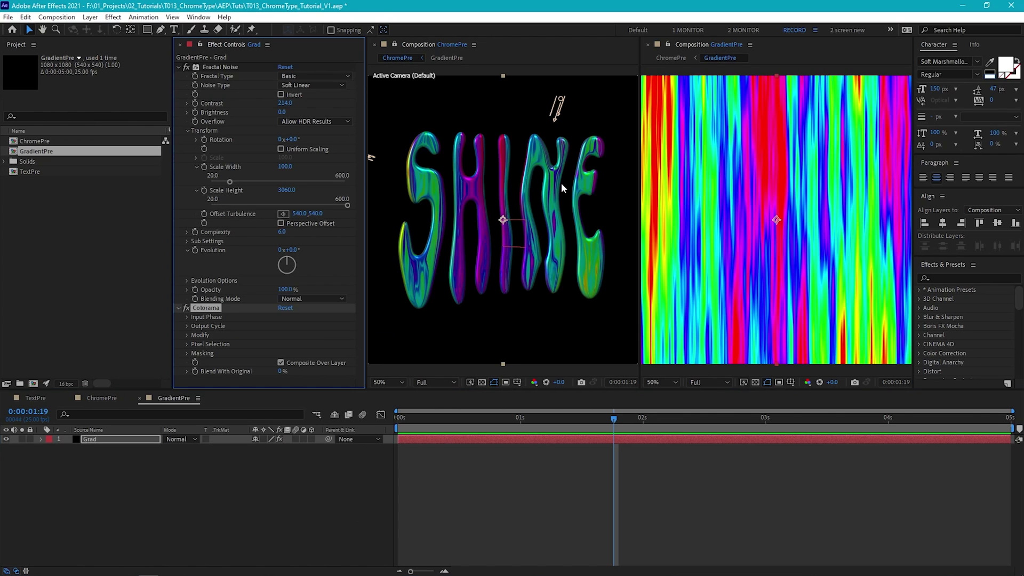
{"action": "left_click", "coordinate": [187, 317]}
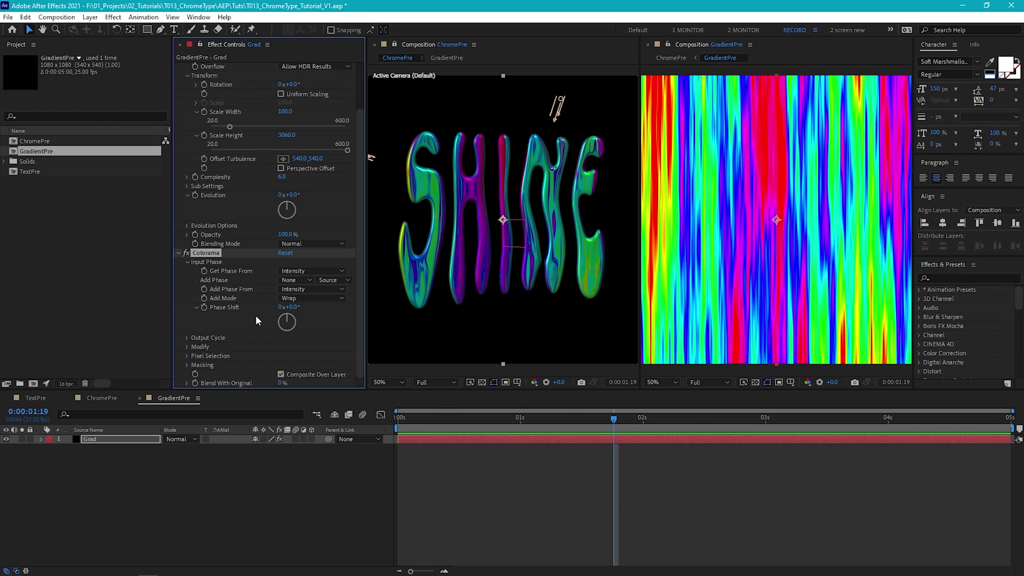
{"action": "left_click", "coordinate": [187, 336]}
Try the Golden 1, Rusty and Copper preset palettes on Colorama.
{"action": "left_click", "coordinate": [295, 244]}
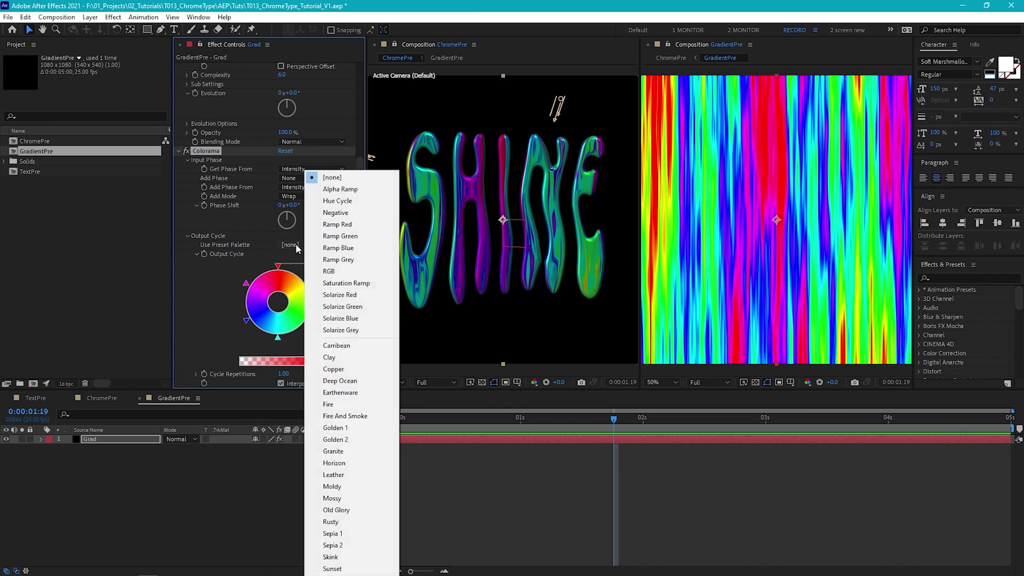
{"action": "left_click", "coordinate": [341, 427]}
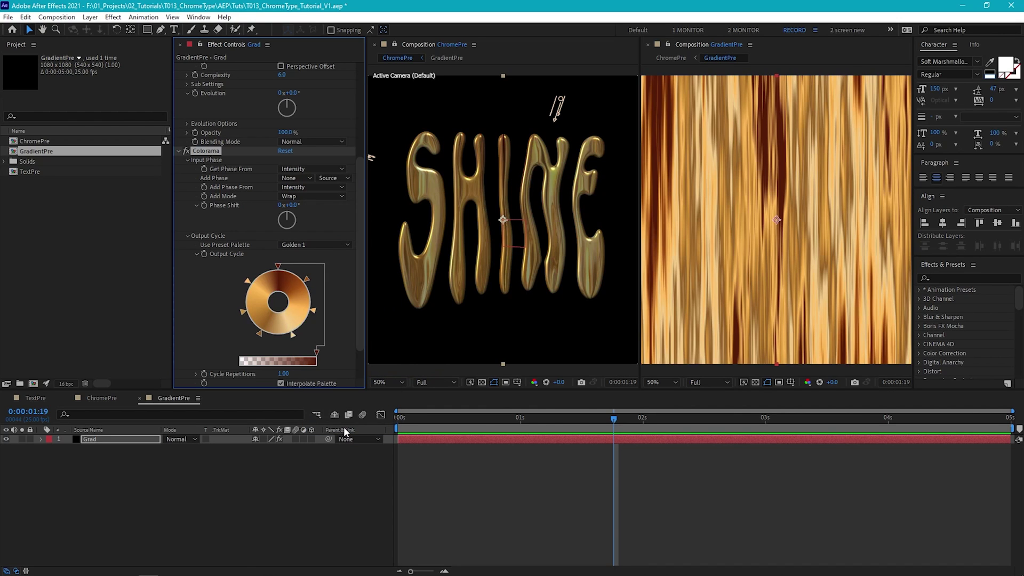
{"action": "left_click", "coordinate": [314, 245]}
{"action": "left_click", "coordinate": [331, 522]}
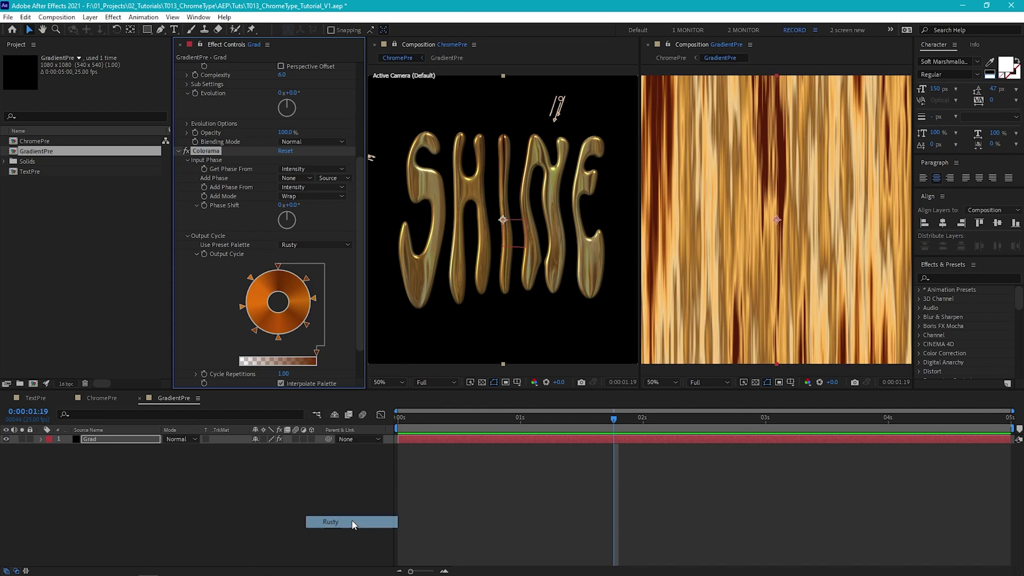
{"action": "left_click", "coordinate": [320, 244]}
{"action": "left_click", "coordinate": [348, 368]}
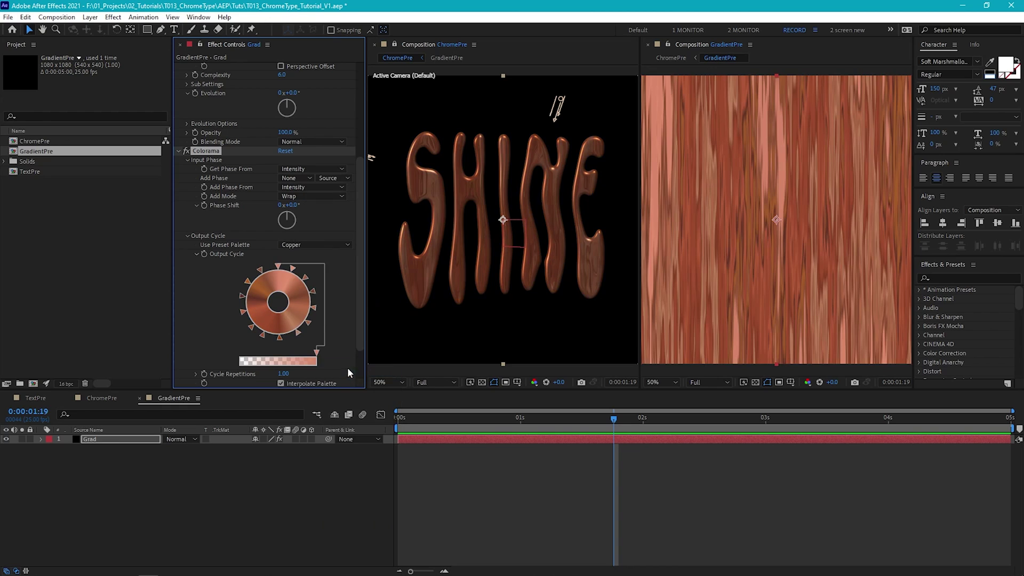
{"action": "left_click", "coordinate": [304, 246]}
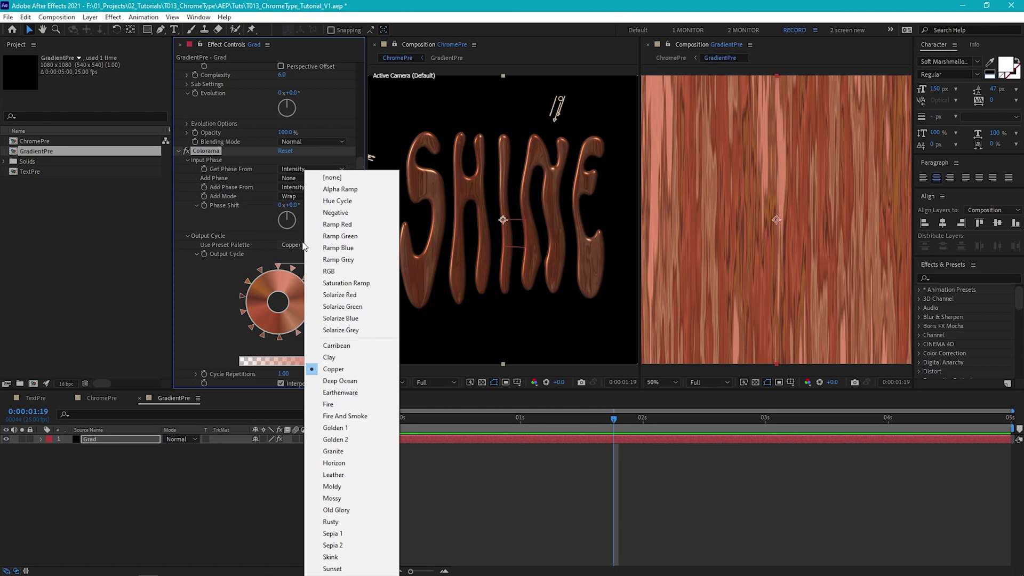
Apply the Hue Cycle palette and recolour the first two cycle colours dark purple and peach.
{"action": "left_click", "coordinate": [326, 200]}
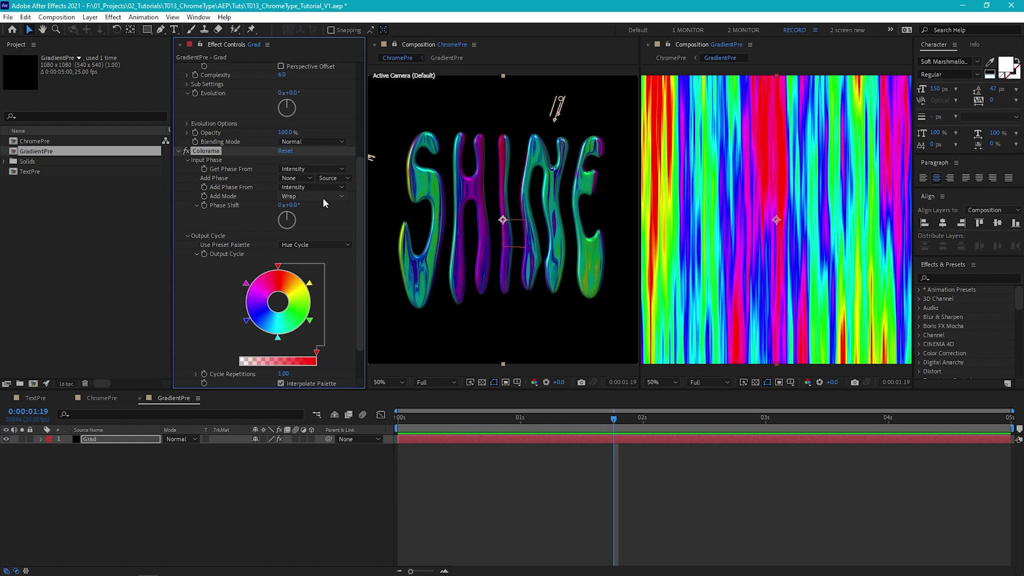
{"action": "double_click", "coordinate": [279, 266]}
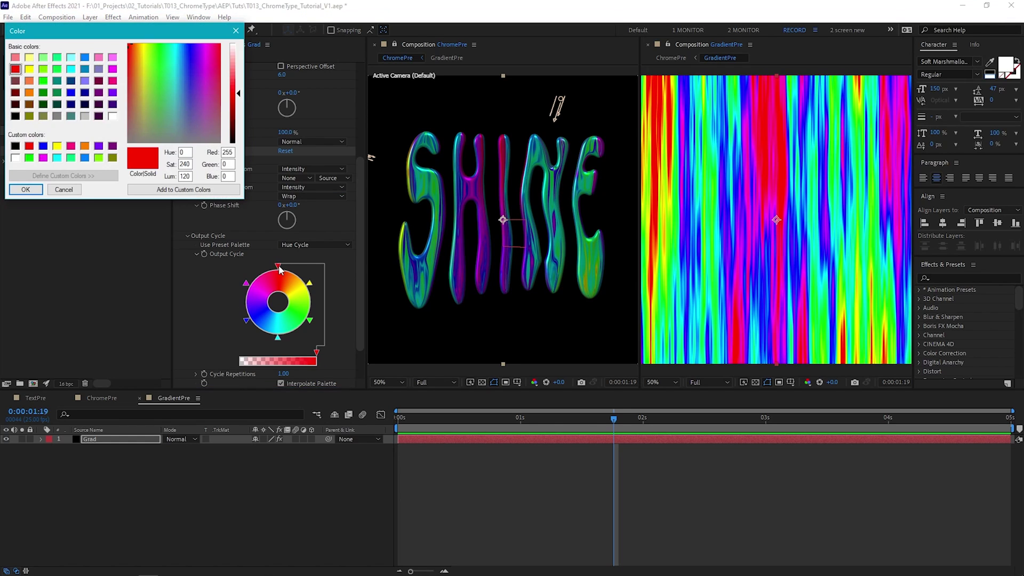
{"action": "left_click_drag", "start_coordinate": [205, 70], "coordinate": [201, 48]}
{"action": "left_click_drag", "start_coordinate": [235, 94], "coordinate": [238, 110]}
{"action": "key", "text": "Return"}
{"action": "double_click", "coordinate": [309, 282]}
{"action": "left_click", "coordinate": [233, 56]}
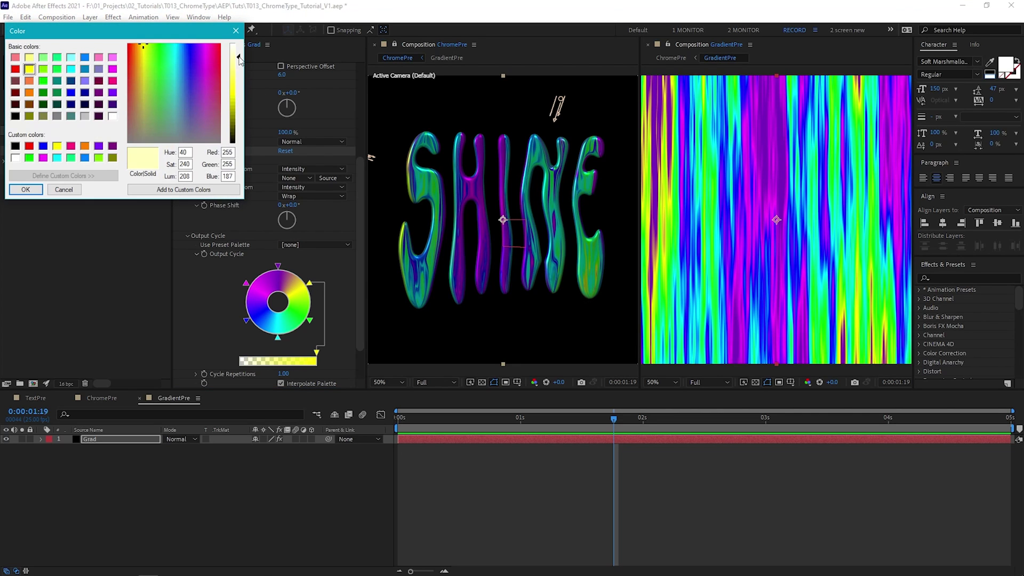
{"action": "left_click", "coordinate": [136, 43]}
{"action": "key", "text": "Return"}
Change the next Output Cycle colours to dark green and light cyan.
{"action": "double_click", "coordinate": [309, 320]}
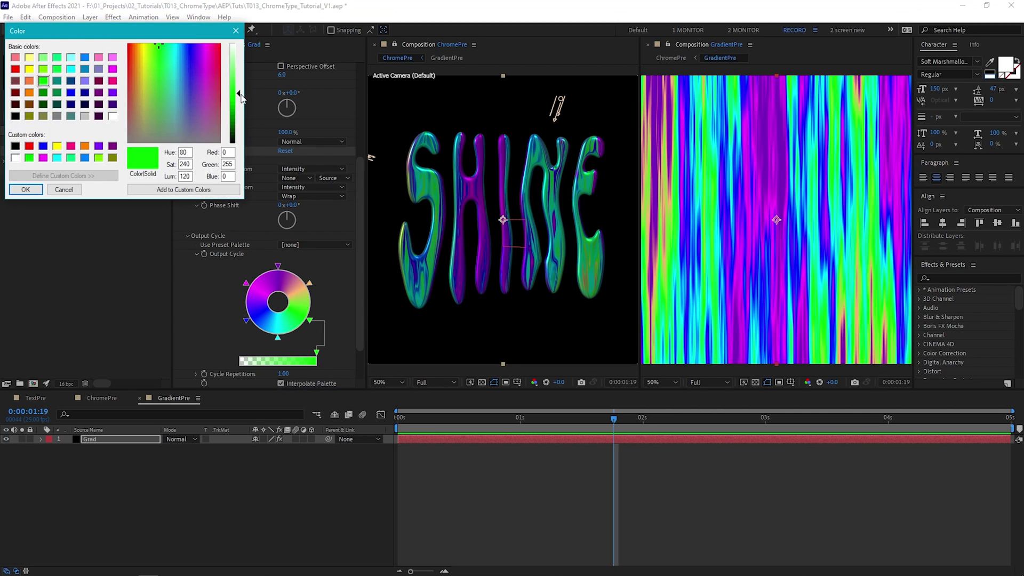
{"action": "left_click_drag", "start_coordinate": [238, 94], "coordinate": [238, 117]}
{"action": "key", "text": "Return"}
{"action": "double_click", "coordinate": [277, 337]}
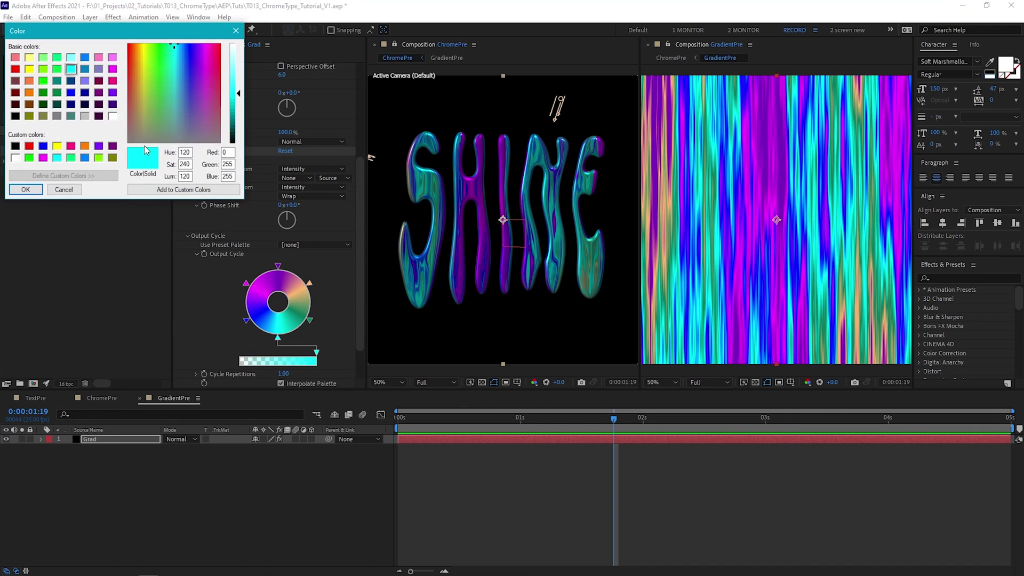
{"action": "mouse_move", "coordinate": [238, 99]}
{"action": "left_mouse_down"}
{"action": "mouse_move", "coordinate": [238, 70]}
{"action": "mouse_move", "coordinate": [238, 106]}
{"action": "mouse_move", "coordinate": [238, 85]}
{"action": "left_mouse_up"}
{"action": "key", "text": "Return"}
Change the remaining Output Cycle colours to dark blue and pink.
{"action": "double_click", "coordinate": [246, 321]}
{"action": "left_click", "coordinate": [185, 71]}
{"action": "left_click", "coordinate": [25, 189]}
{"action": "double_click", "coordinate": [246, 283]}
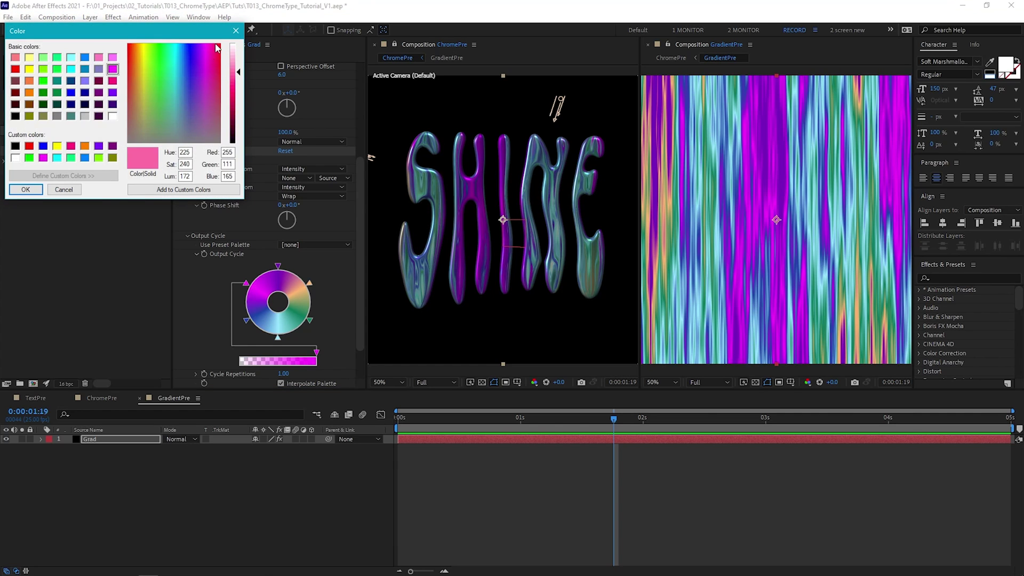
{"action": "left_click", "coordinate": [215, 47]}
{"action": "left_click", "coordinate": [238, 89]}
{"action": "key", "text": "Return"}
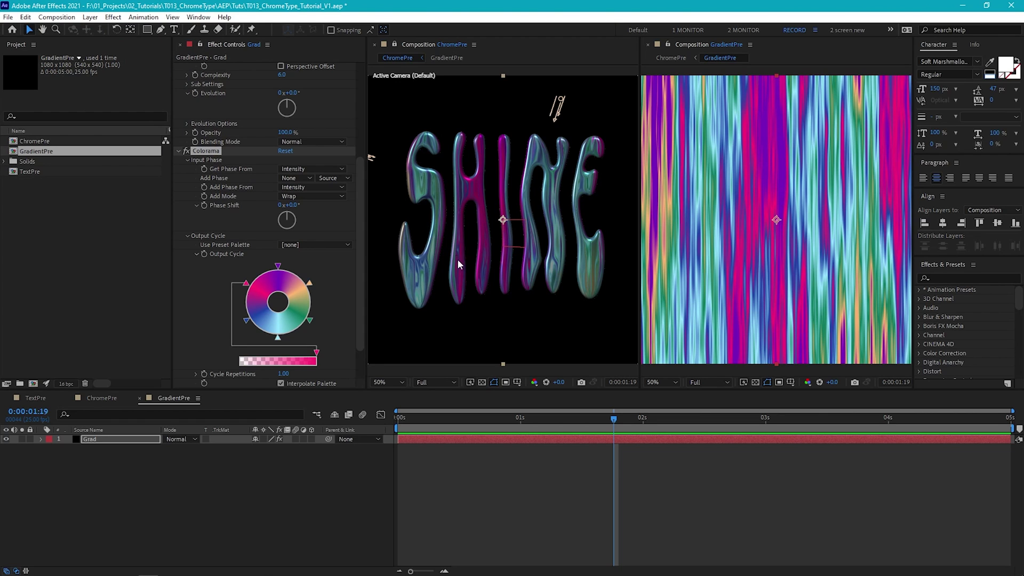
Try lowering the Fractal Noise contrast, then undo the change.
{"action": "scroll", "coordinate": [361, 247], "scroll_direction": "up", "scroll_amount": 5}
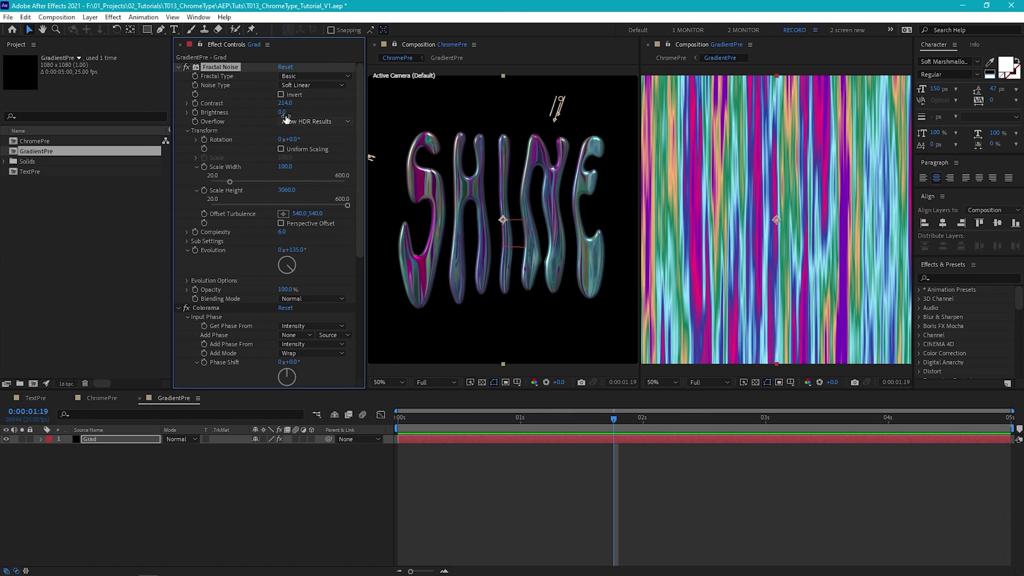
{"action": "mouse_move", "coordinate": [285, 103]}
{"action": "left_mouse_down"}
{"action": "mouse_move", "coordinate": [258, 102]}
{"action": "mouse_move", "coordinate": [300, 113]}
{"action": "left_mouse_up"}
{"action": "key", "text": "ctrl+z"}
{"action": "key", "text": "ctrl+z"}
Show GradientPre in the main viewer, close the duplicate viewer, and return to ChromePre.
{"action": "left_click", "coordinate": [395, 44]}
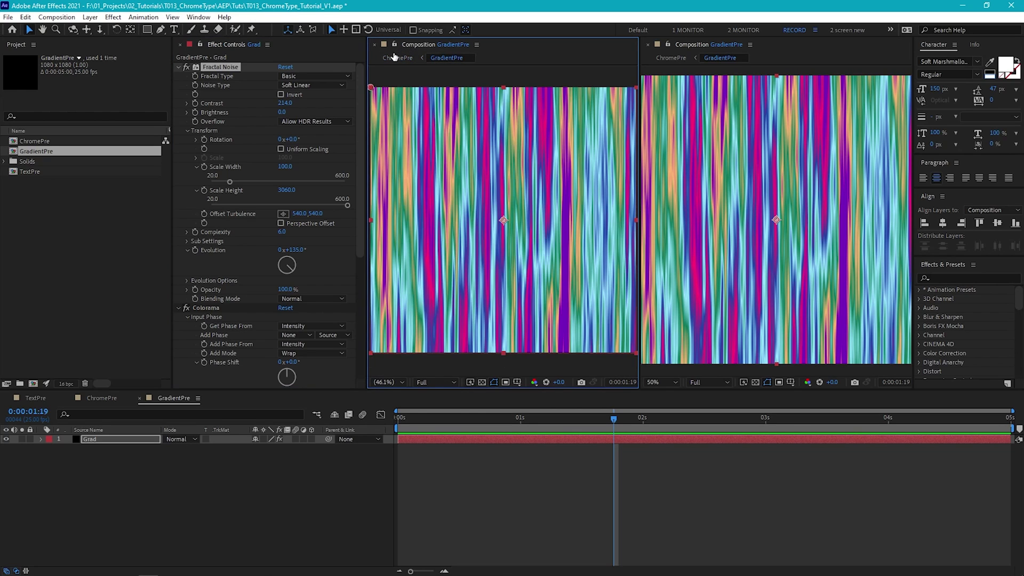
{"action": "left_click", "coordinate": [648, 45]}
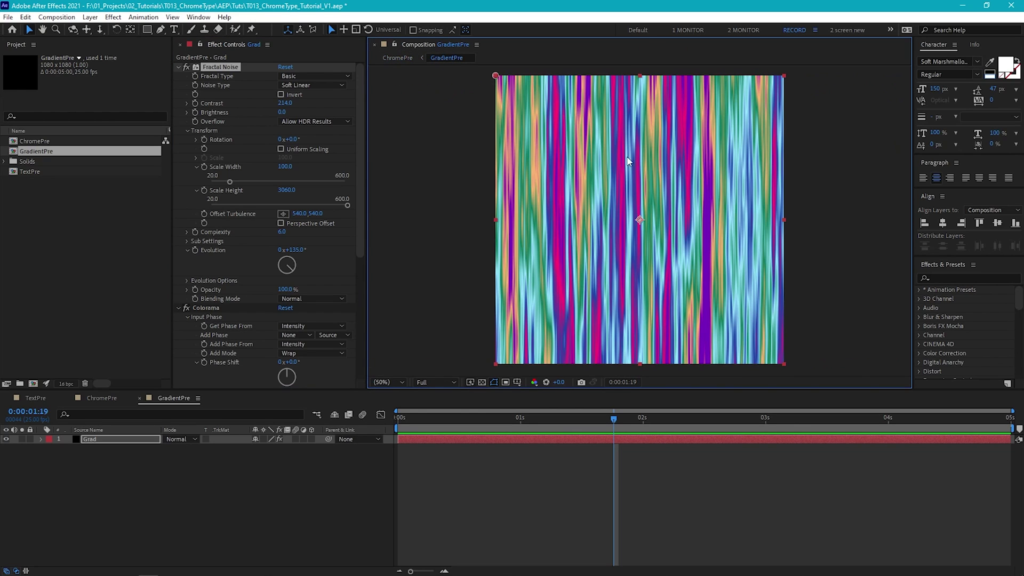
{"action": "left_click", "coordinate": [101, 398]}
Add Lumetri Color to the CHROME layer and expand its Basic Correction settings.
{"action": "key", "text": "period"}
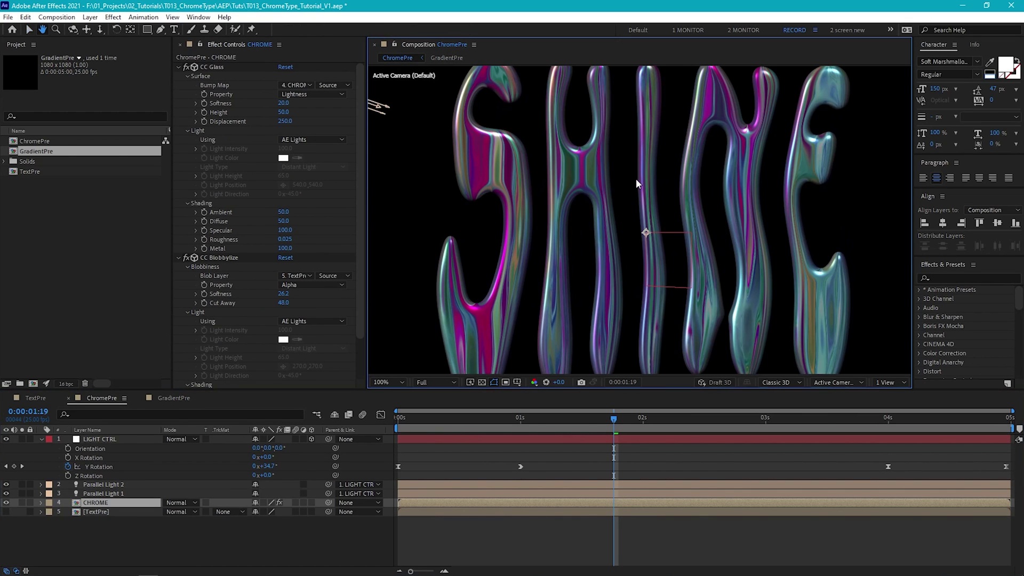
{"action": "left_click", "coordinate": [112, 17]}
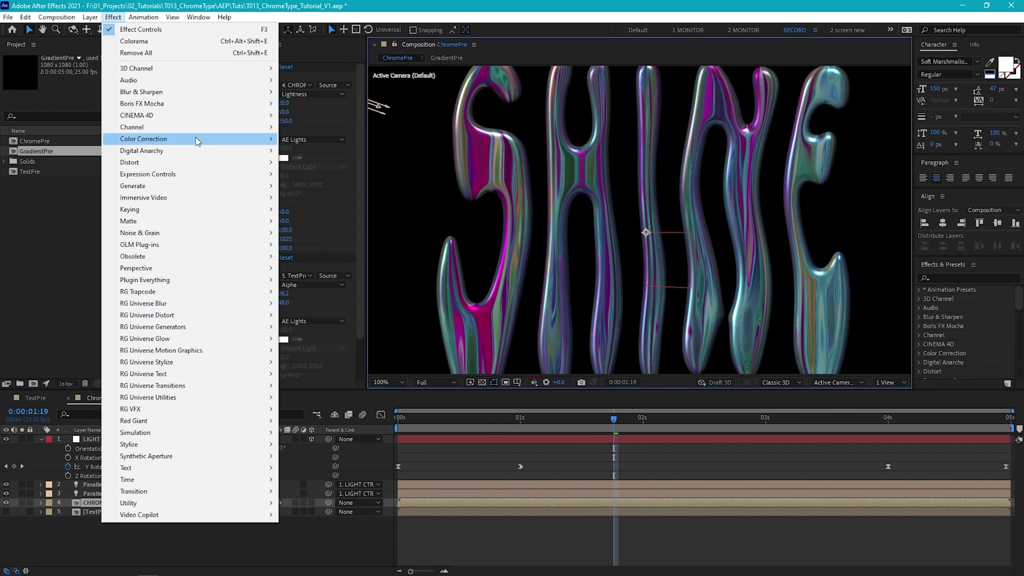
{"action": "mouse_move", "coordinate": [196, 140]}
{"action": "left_click", "coordinate": [333, 440]}
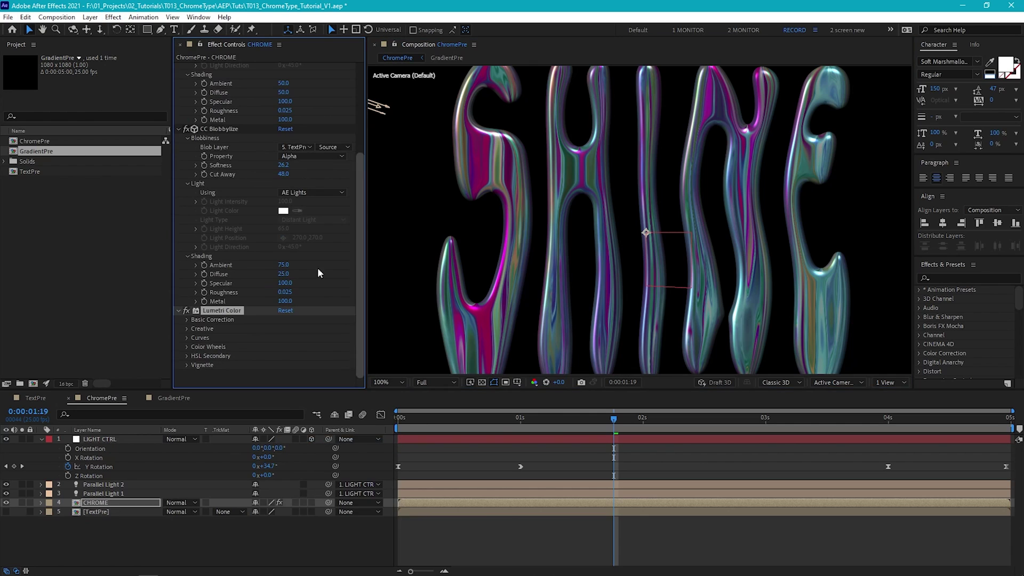
{"action": "left_click", "coordinate": [187, 320]}
Set Lumetri Contrast 149, Highlights 50, Shadows -4, Saturation 204 and Exposure -0.6.
{"action": "scroll", "coordinate": [317, 320], "scroll_direction": "down", "scroll_amount": 3}
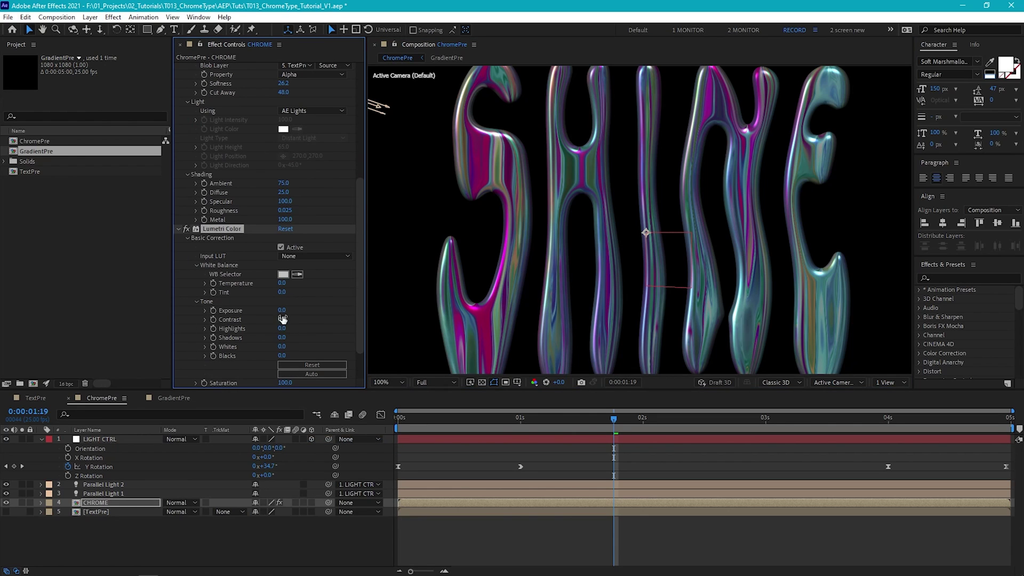
{"action": "left_click_drag", "start_coordinate": [282, 318], "coordinate": [406, 323]}
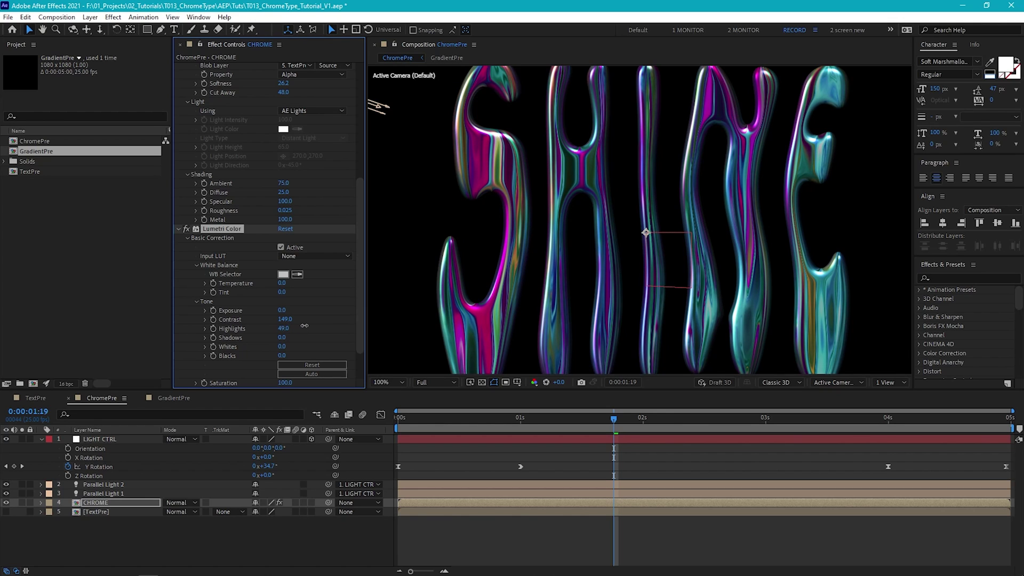
{"action": "left_click_drag", "start_coordinate": [299, 337], "coordinate": [334, 338]}
{"action": "scroll", "coordinate": [297, 337], "scroll_direction": "down", "scroll_amount": 1}
{"action": "scroll", "coordinate": [280, 276], "scroll_direction": "down", "scroll_amount": 1}
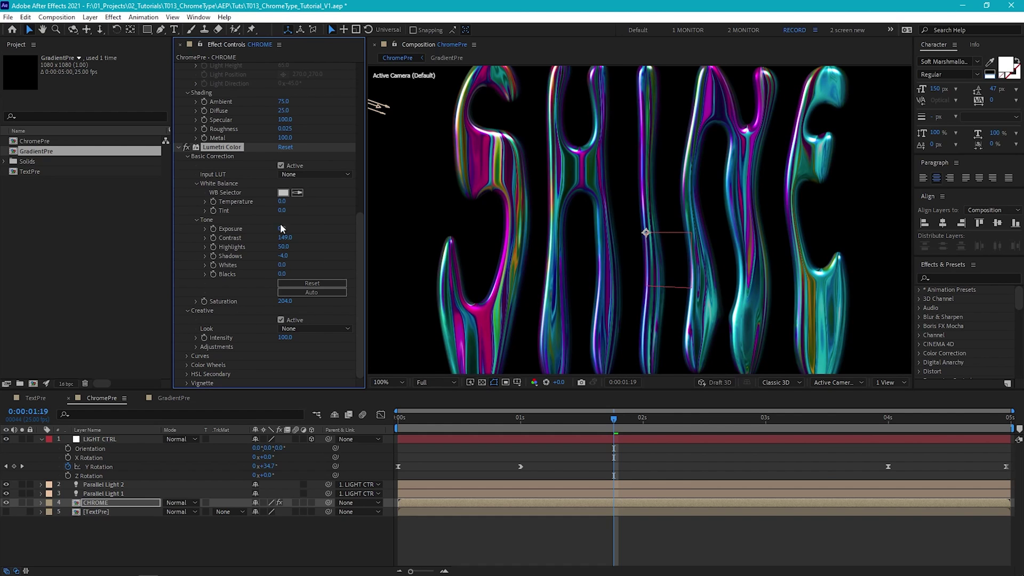
{"action": "left_click_drag", "start_coordinate": [283, 228], "coordinate": [278, 230]}
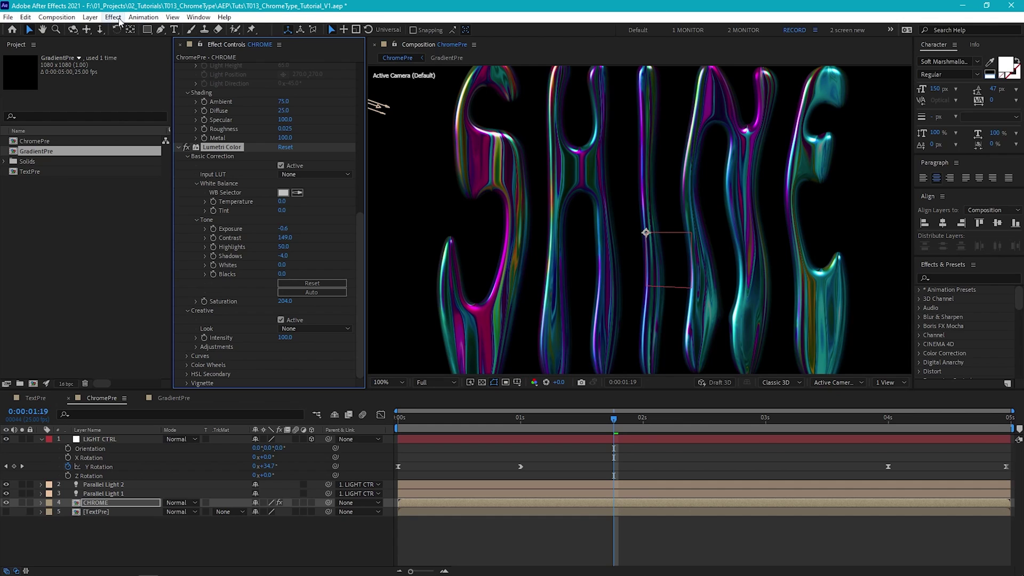
Add an Unsharp Mask to the CHROME layer and raise its Amount to 122.
{"action": "left_click", "coordinate": [113, 17]}
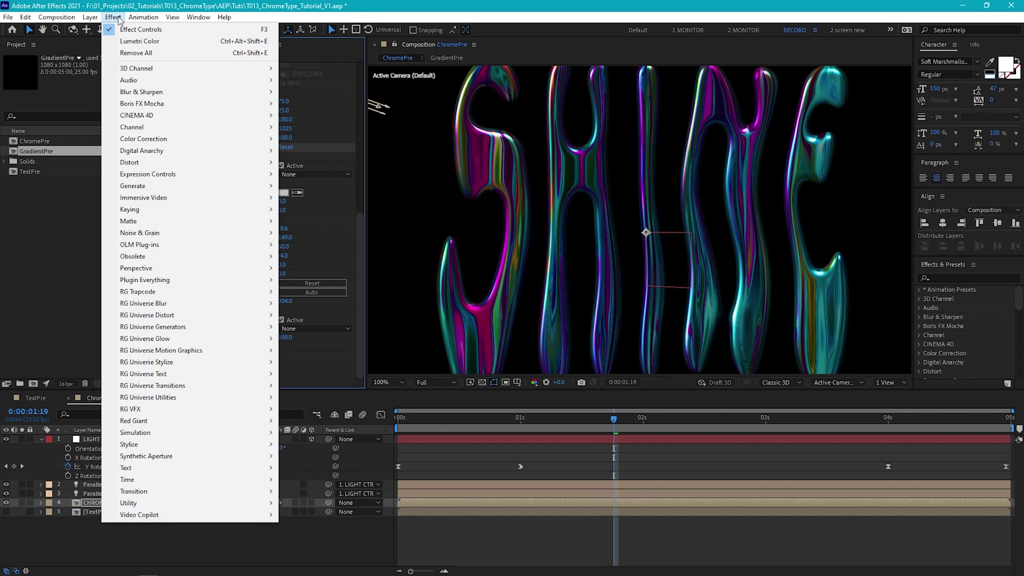
{"action": "mouse_move", "coordinate": [144, 95]}
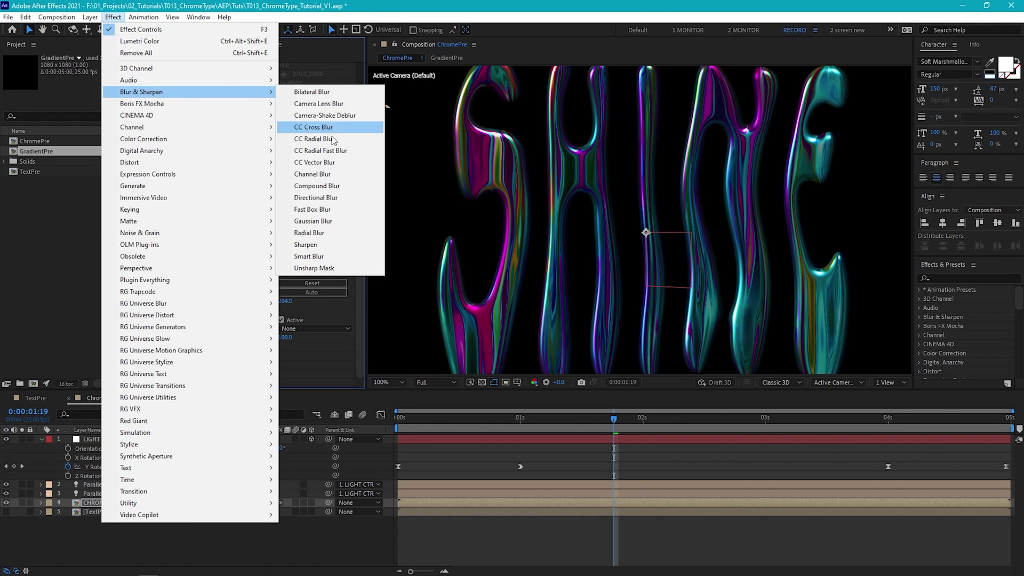
{"action": "left_click", "coordinate": [336, 270]}
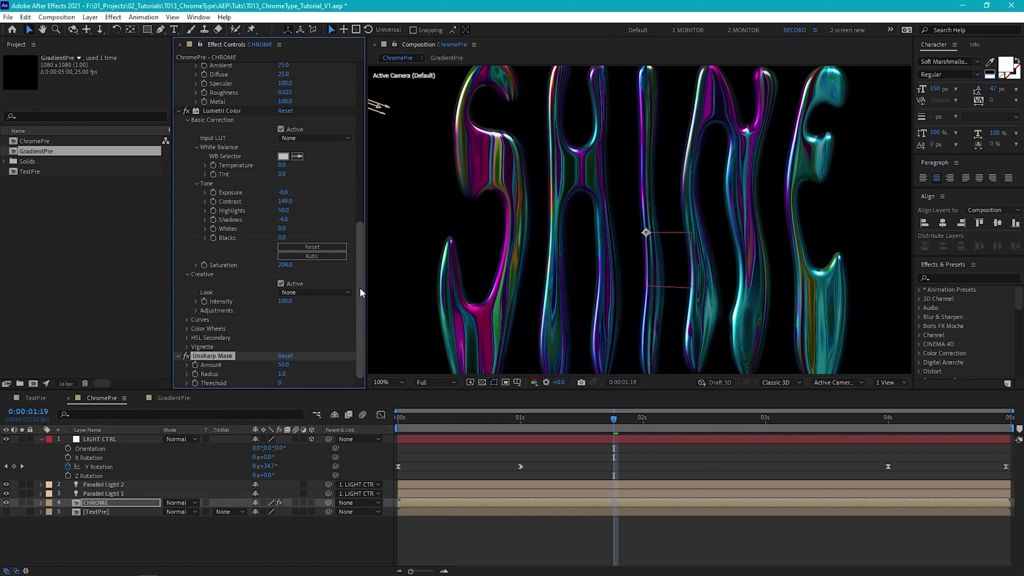
{"action": "left_click_drag", "start_coordinate": [283, 364], "coordinate": [323, 370]}
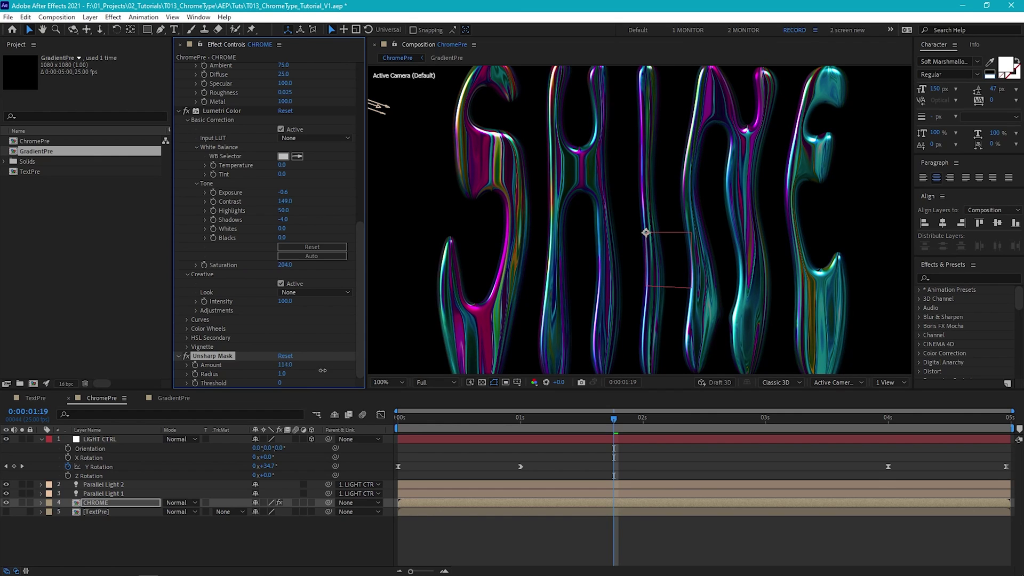
{"action": "scroll", "coordinate": [633, 206], "scroll_direction": "down", "scroll_amount": 2}
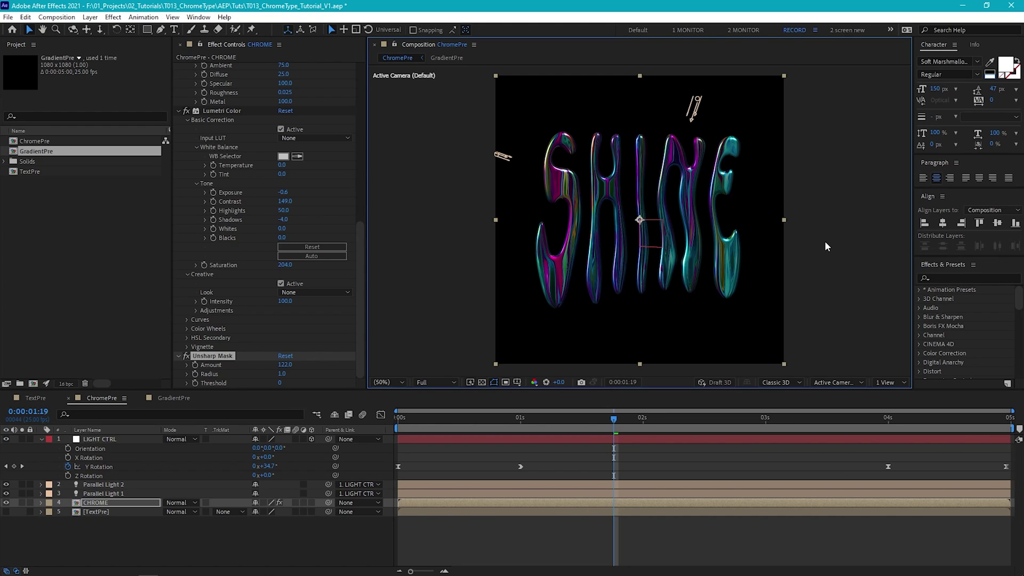
Nest ChromePre in a new composition and rename it ChromeMAIN.
{"action": "left_click_drag", "start_coordinate": [32, 141], "coordinate": [33, 383]}
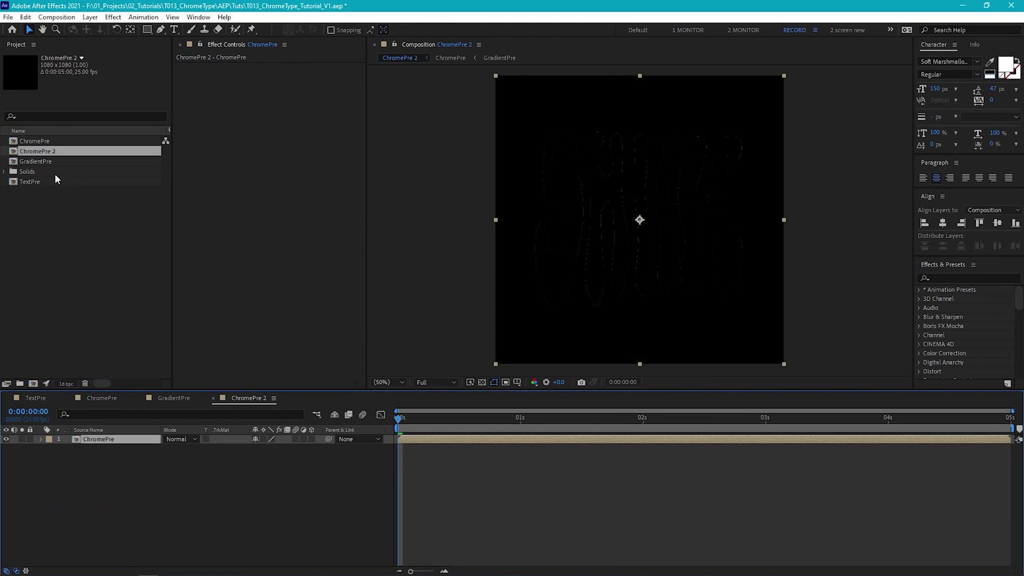
{"action": "left_click", "coordinate": [57, 152]}
{"action": "key", "text": "Return"}
{"action": "type", "text": "Ch"}
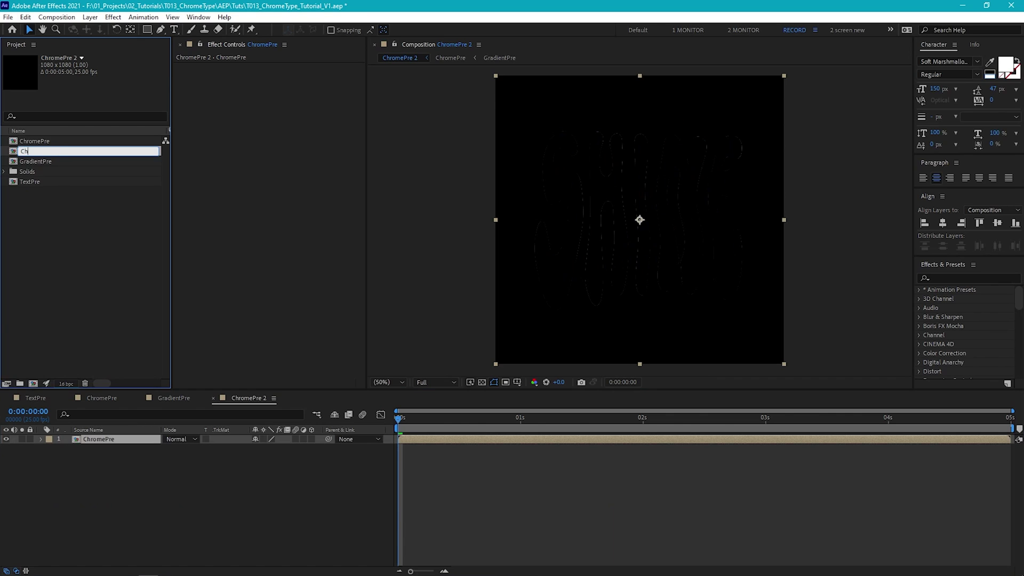
{"action": "type", "text": "romeMAIN"}
{"action": "key", "text": "Return"}
Create a black solid named BG and place it below ChromePre.
{"action": "key", "text": "ctrl+y"}
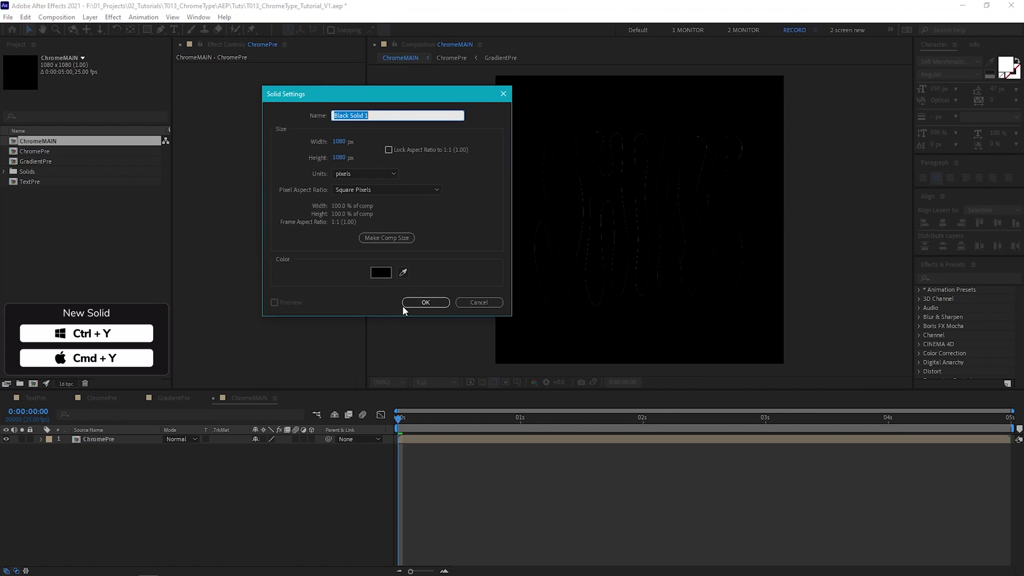
{"action": "type", "text": "BG"}
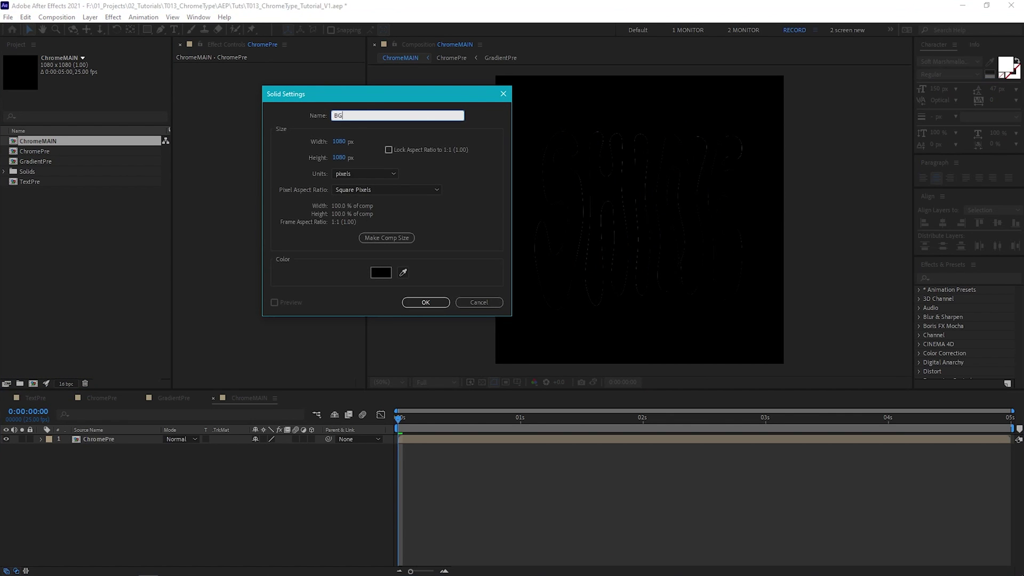
{"action": "key", "text": "Return"}
{"action": "left_click_drag", "start_coordinate": [99, 440], "coordinate": [101, 466]}
{"action": "left_click", "coordinate": [100, 466]}
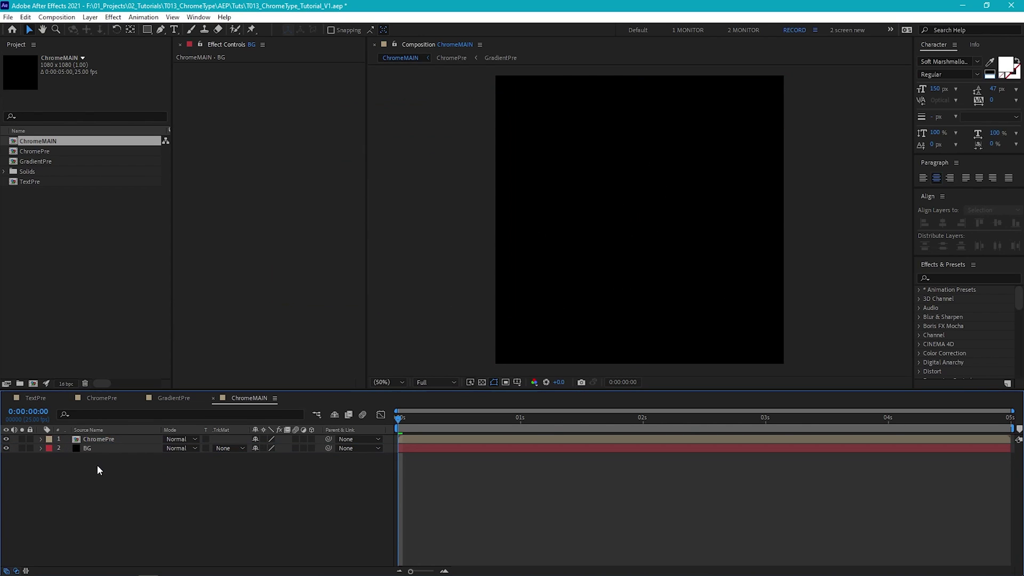
At 2:08, add an adjustment layer named GLOW on top.
{"action": "left_click_drag", "start_coordinate": [421, 421], "coordinate": [683, 424]}
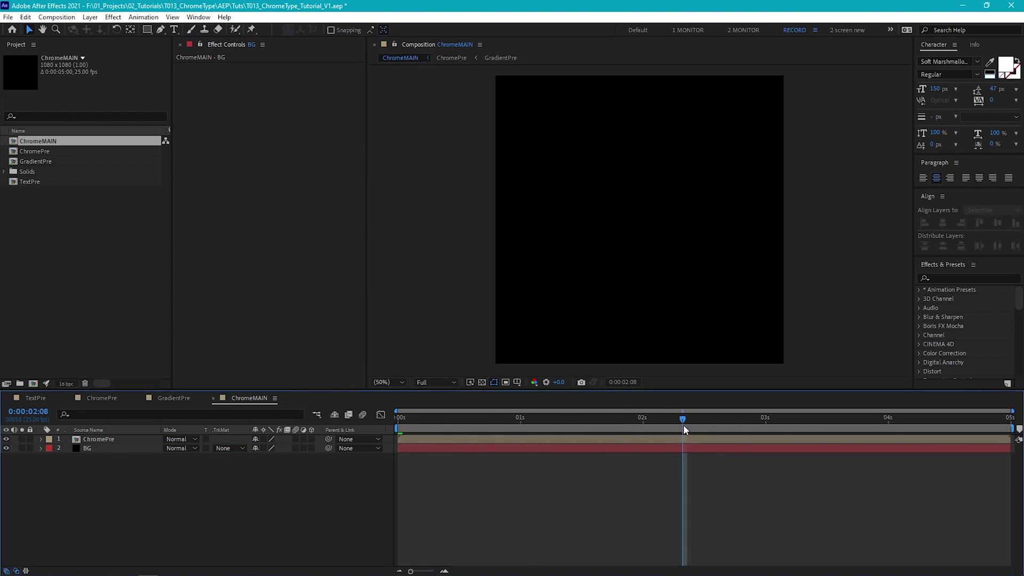
{"action": "key", "text": "ctrl+alt+y"}
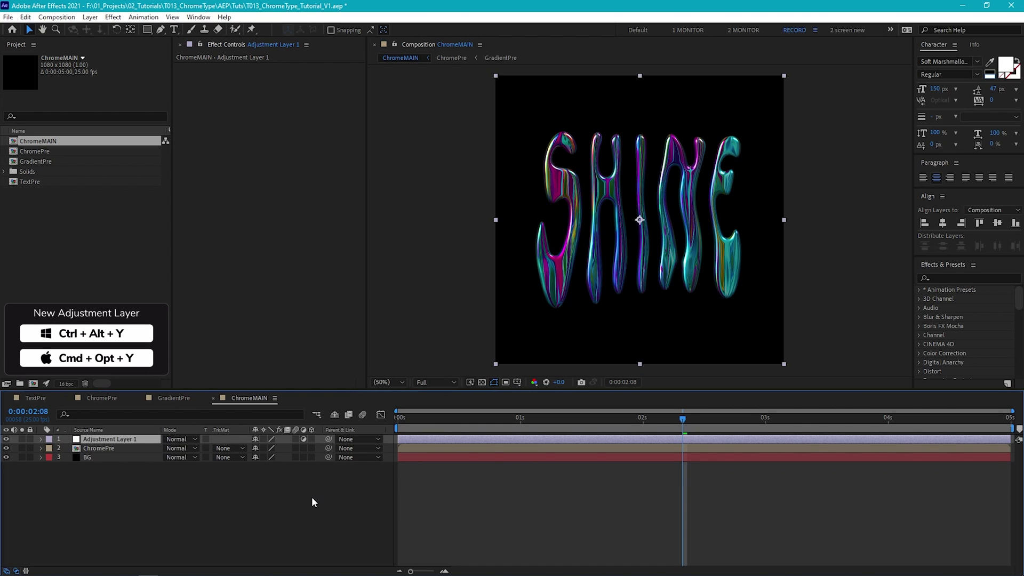
{"action": "key", "text": "Return"}
{"action": "type", "text": "GLOW"}
{"action": "key", "text": "Return"}
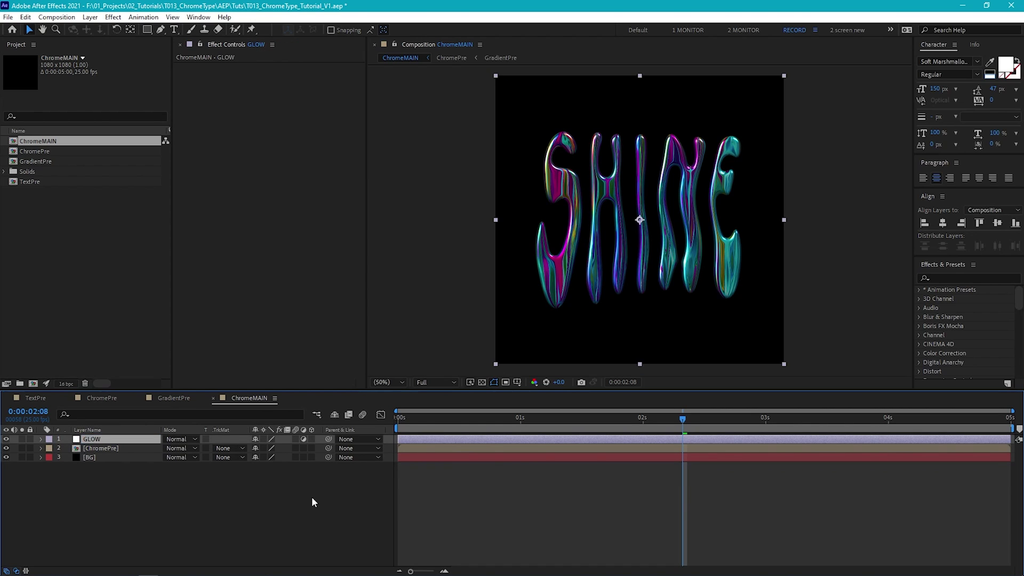
Apply Glow to GLOW with lower threshold, radius 59 and intensity 0.3.
{"action": "left_click", "coordinate": [113, 17]}
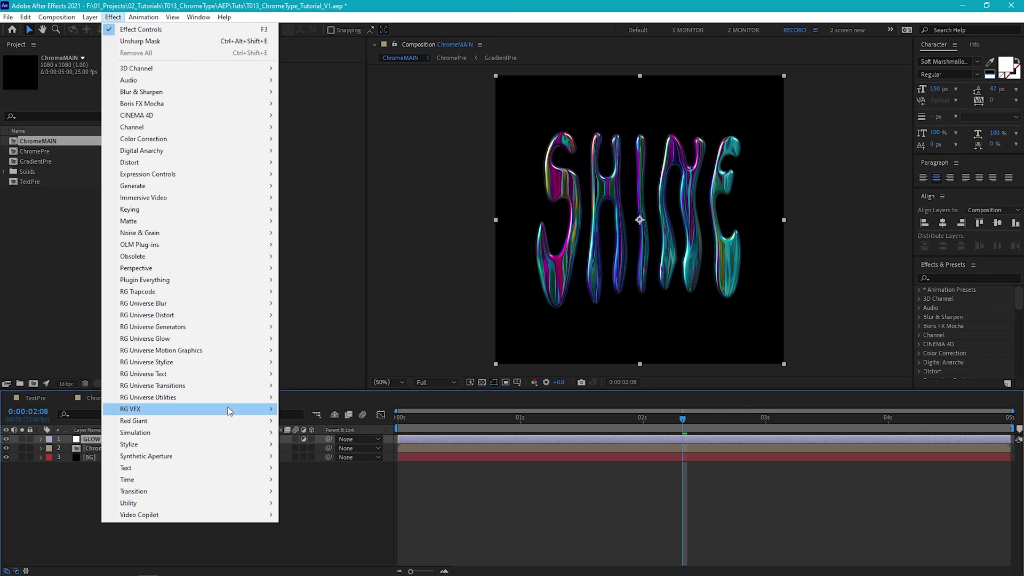
{"action": "mouse_move", "coordinate": [229, 445]}
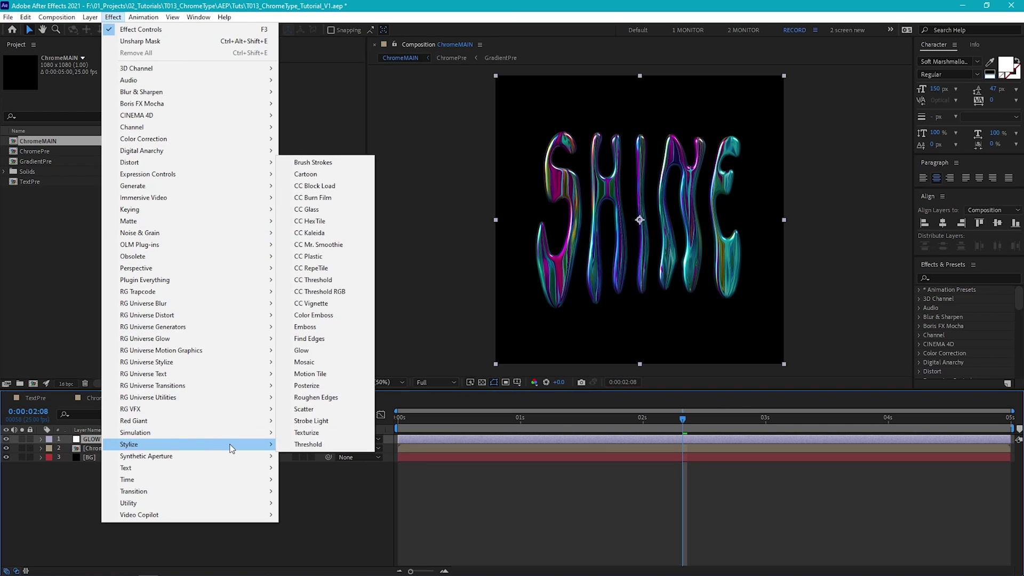
{"action": "left_click", "coordinate": [341, 350]}
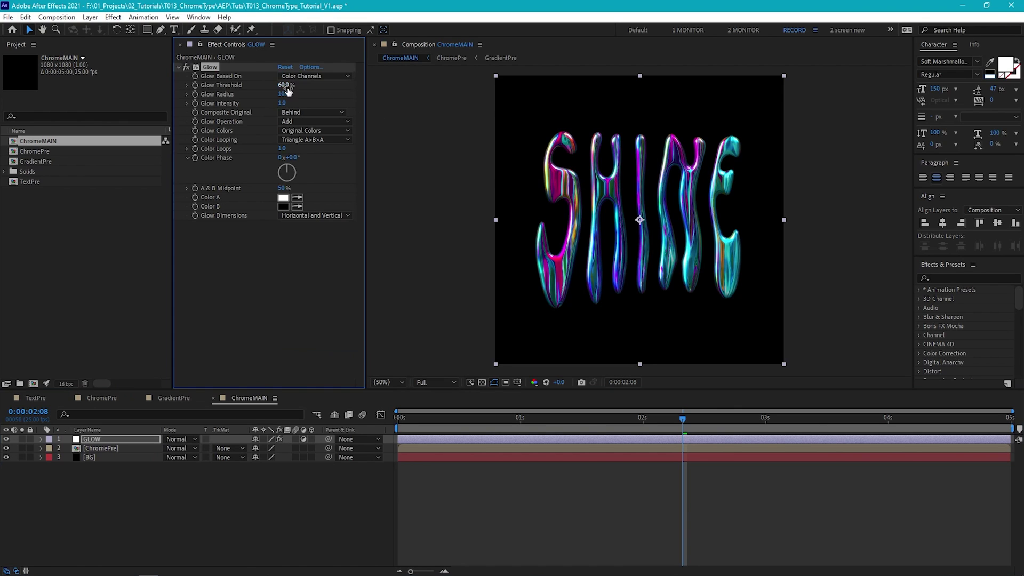
{"action": "left_click_drag", "start_coordinate": [288, 90], "coordinate": [237, 85]}
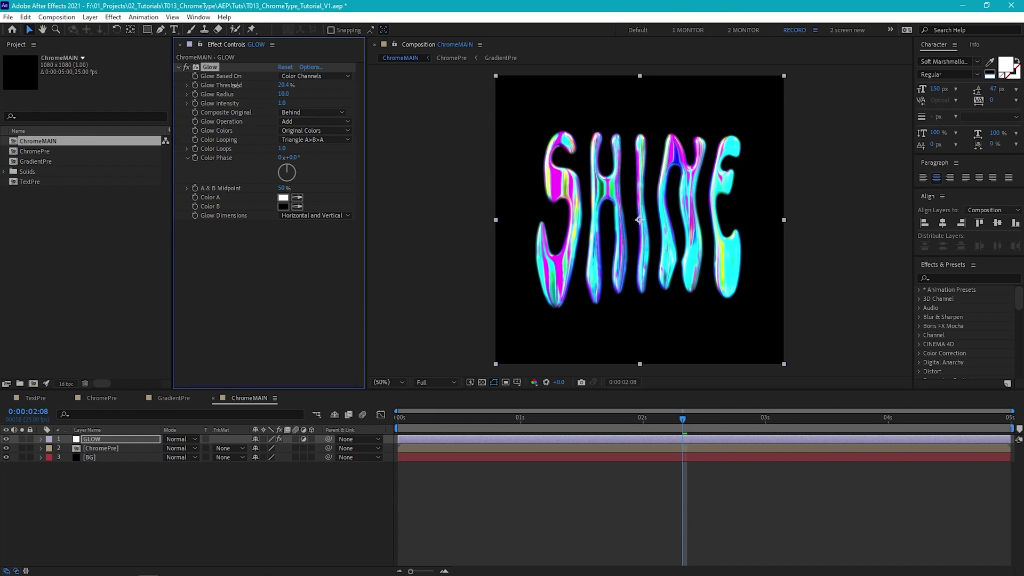
{"action": "left_click_drag", "start_coordinate": [284, 94], "coordinate": [323, 91]}
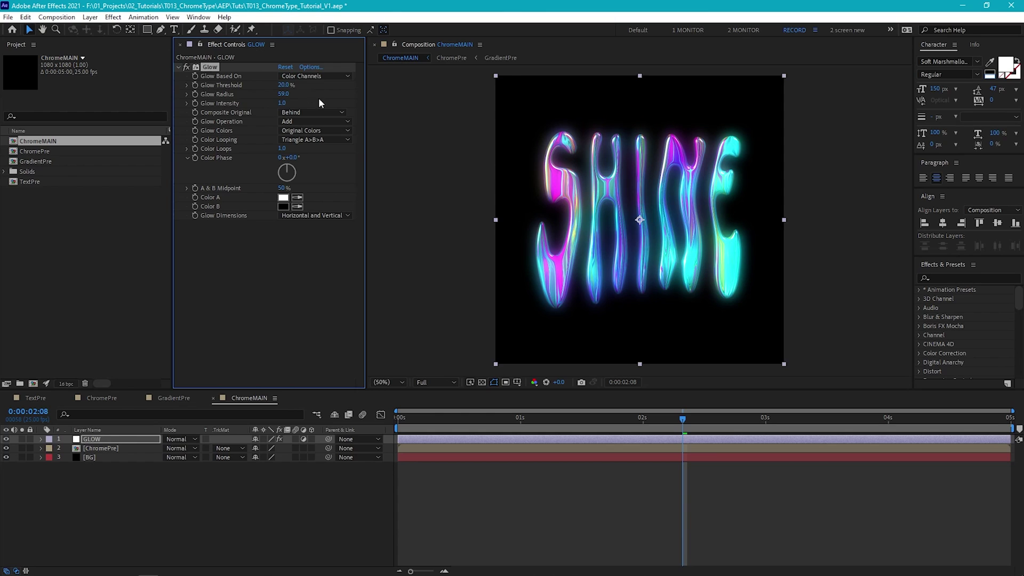
{"action": "left_click_drag", "start_coordinate": [282, 103], "coordinate": [246, 104]}
Duplicate the Glow, raise Glow 2's threshold, and boost its intensity to 2.1.
{"action": "left_click", "coordinate": [213, 68]}
{"action": "key", "text": "ctrl+d"}
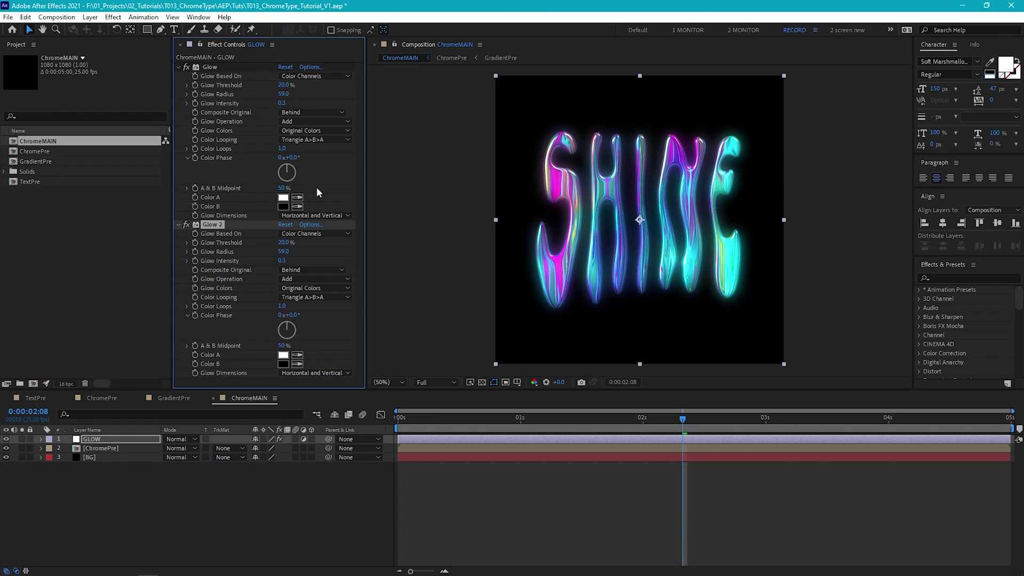
{"action": "left_click_drag", "start_coordinate": [283, 243], "coordinate": [369, 248]}
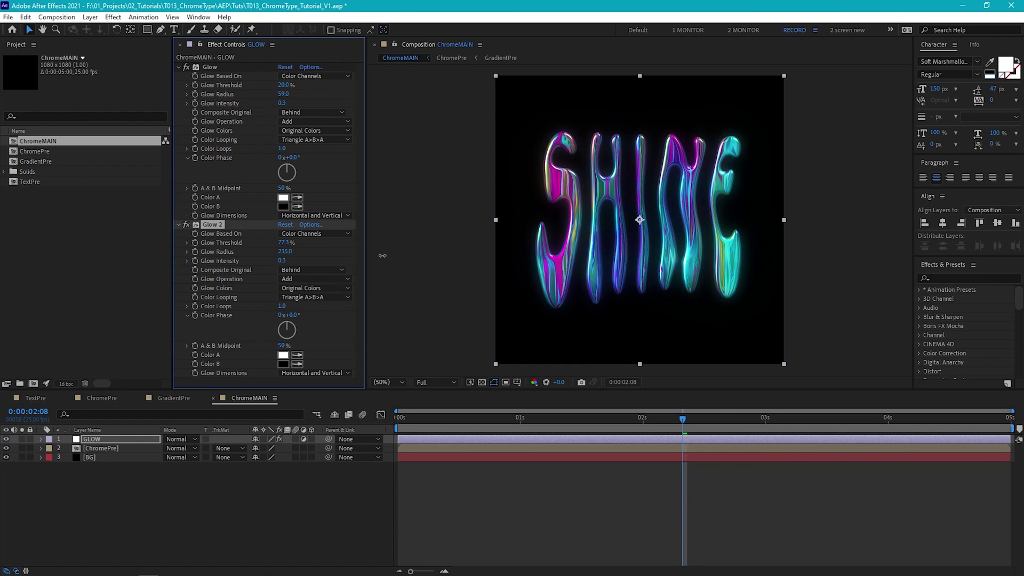
{"action": "left_click_drag", "start_coordinate": [281, 261], "coordinate": [529, 261]}
{"action": "left_click_drag", "start_coordinate": [286, 261], "coordinate": [336, 261]}
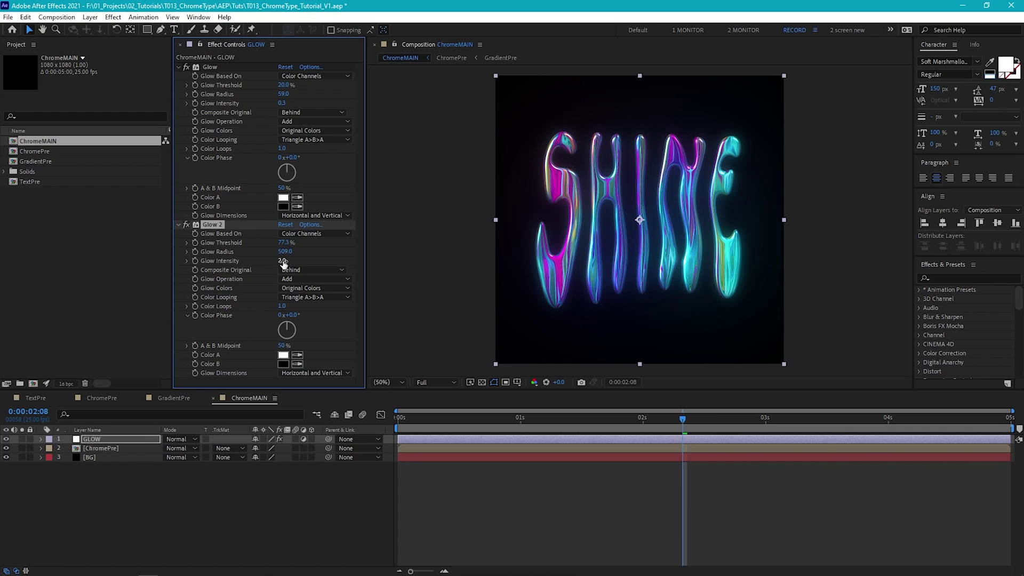
{"action": "left_click_drag", "start_coordinate": [276, 264], "coordinate": [287, 263]}
Duplicate the ChromePre layer and solo the copy.
{"action": "left_click", "coordinate": [101, 448]}
{"action": "key", "text": "ctrl+d"}
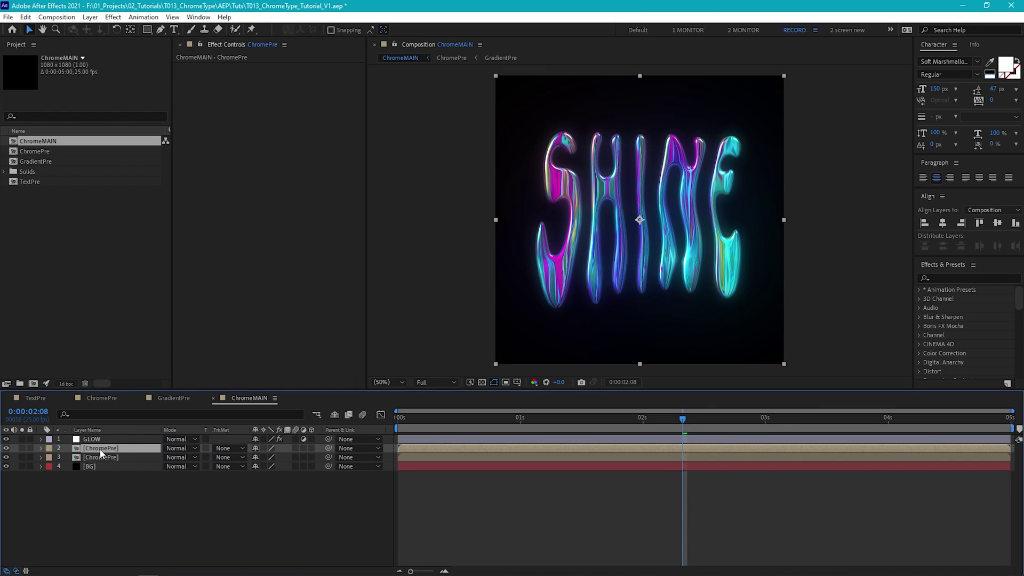
{"action": "left_click", "coordinate": [22, 449]}
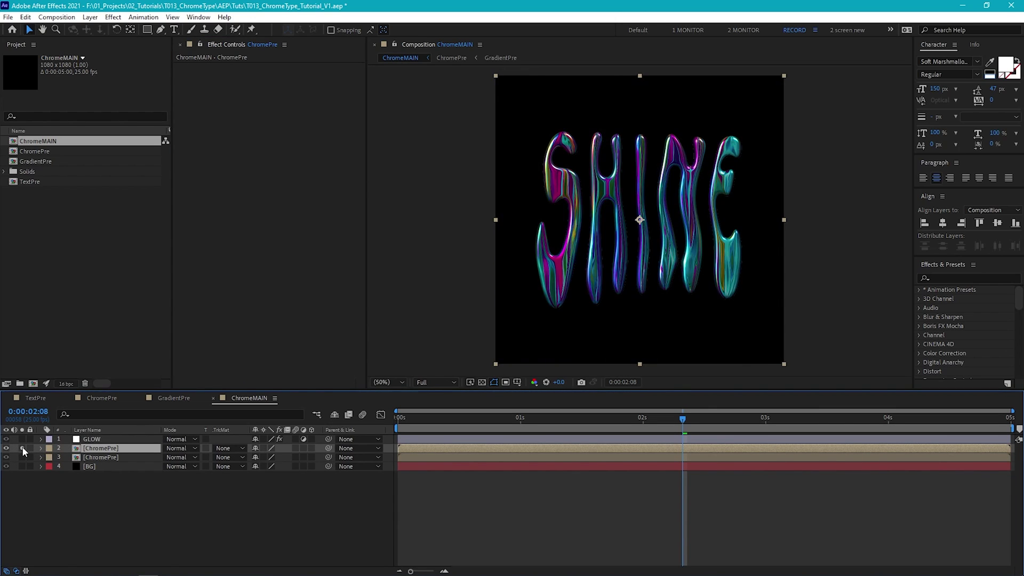
Apply Luma Key to the duplicate with Threshold 194 to keep only highlights.
{"action": "left_click", "coordinate": [113, 16]}
{"action": "mouse_move", "coordinate": [201, 257]}
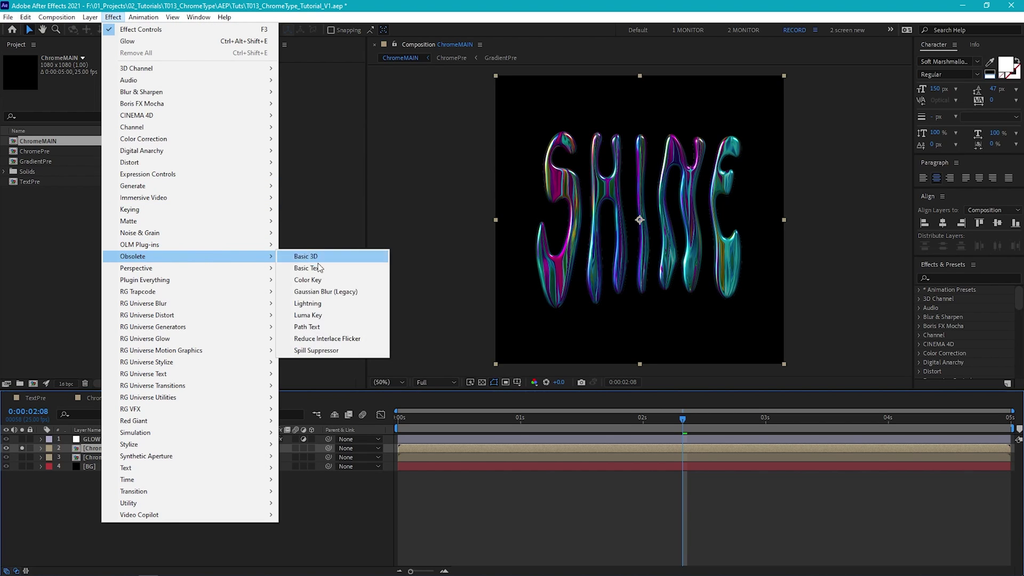
{"action": "left_click", "coordinate": [345, 315]}
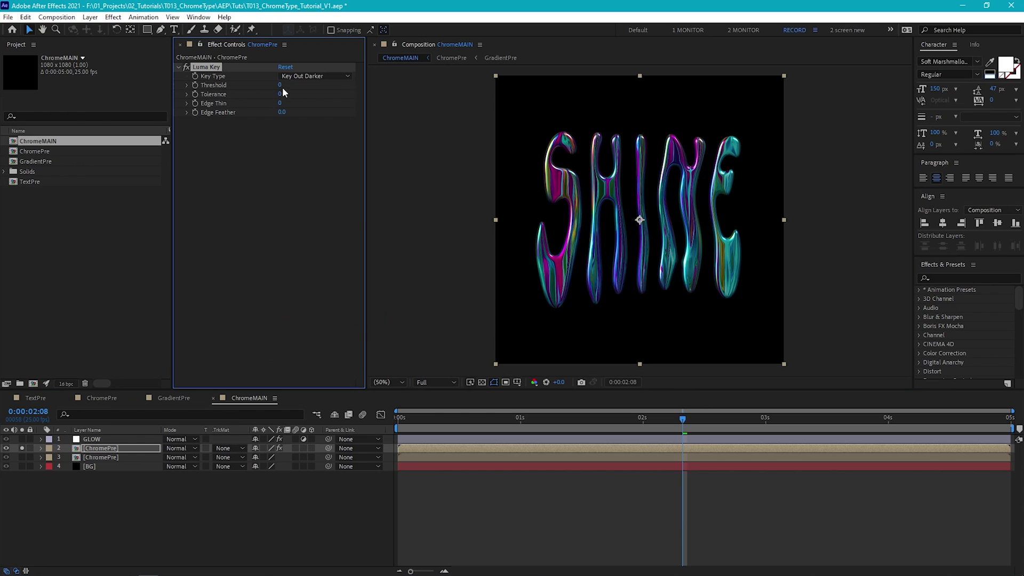
{"action": "left_click_drag", "start_coordinate": [280, 85], "coordinate": [392, 95]}
{"action": "left_click", "coordinate": [113, 17]}
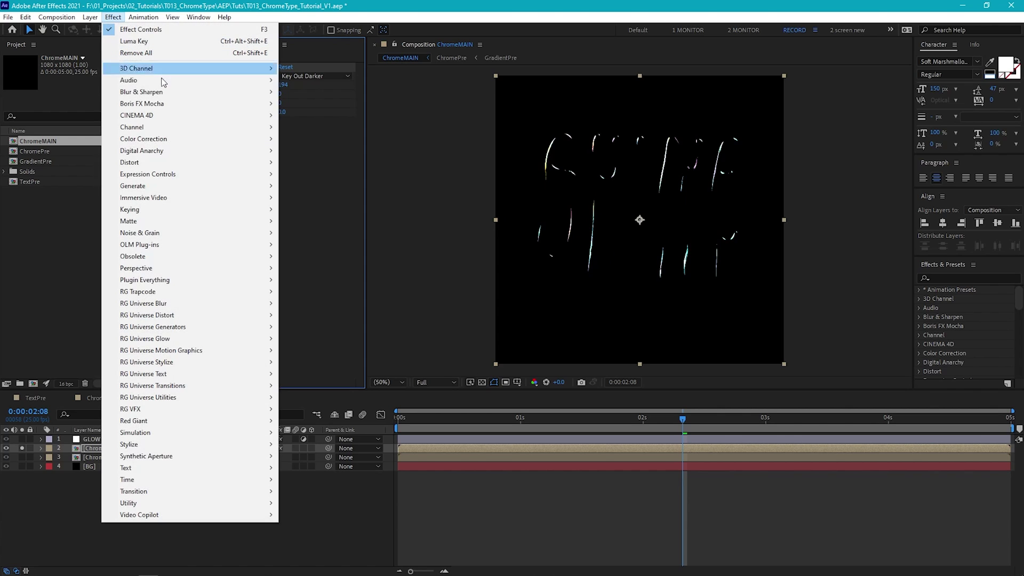
Add CC Cross Blur with Radius X and Radius Y both 200.
{"action": "mouse_move", "coordinate": [162, 90]}
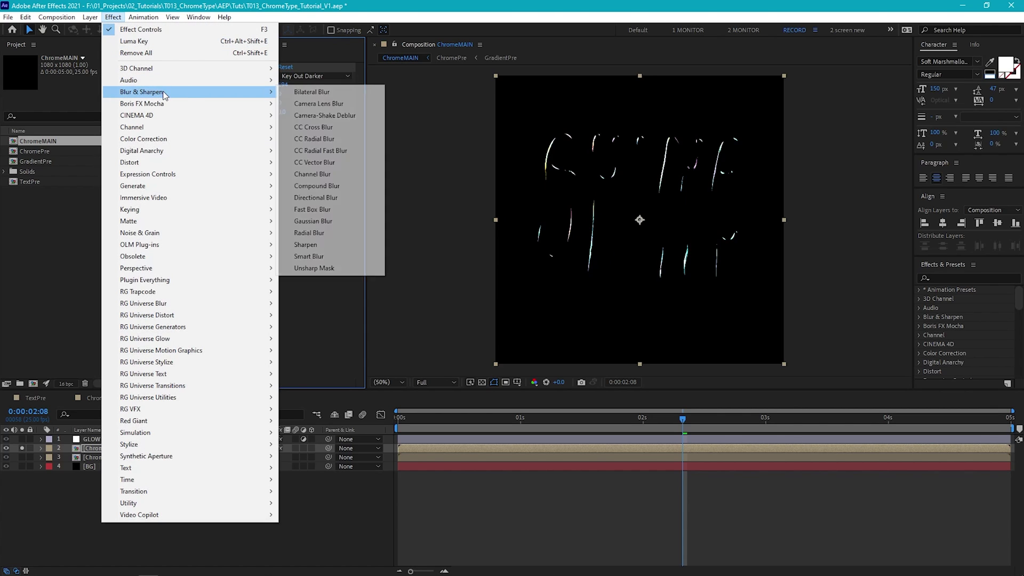
{"action": "left_click", "coordinate": [341, 127]}
{"action": "left_click", "coordinate": [282, 130]}
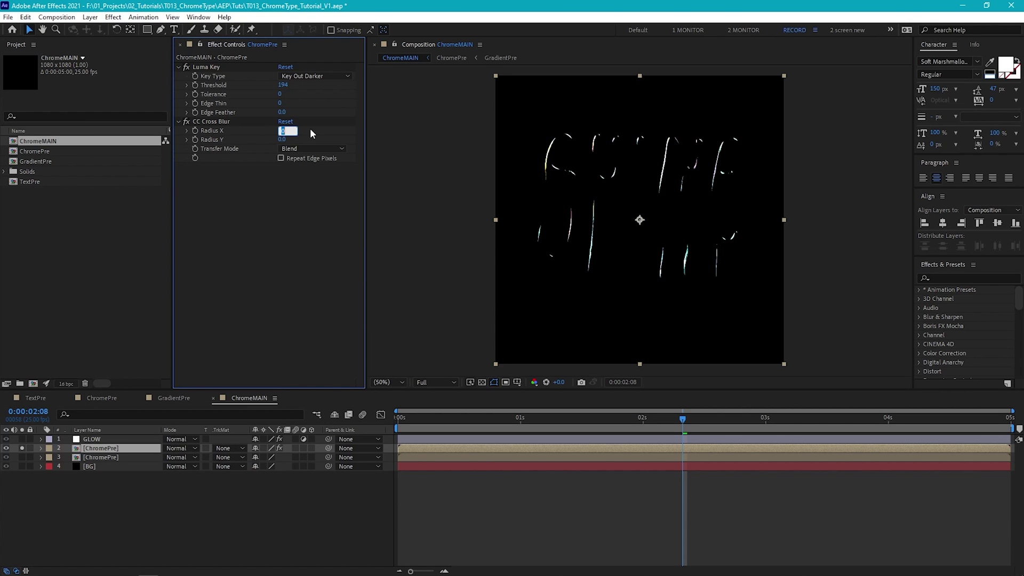
{"action": "type", "text": "200"}
{"action": "key", "text": "Tab"}
{"action": "type", "text": "200"}
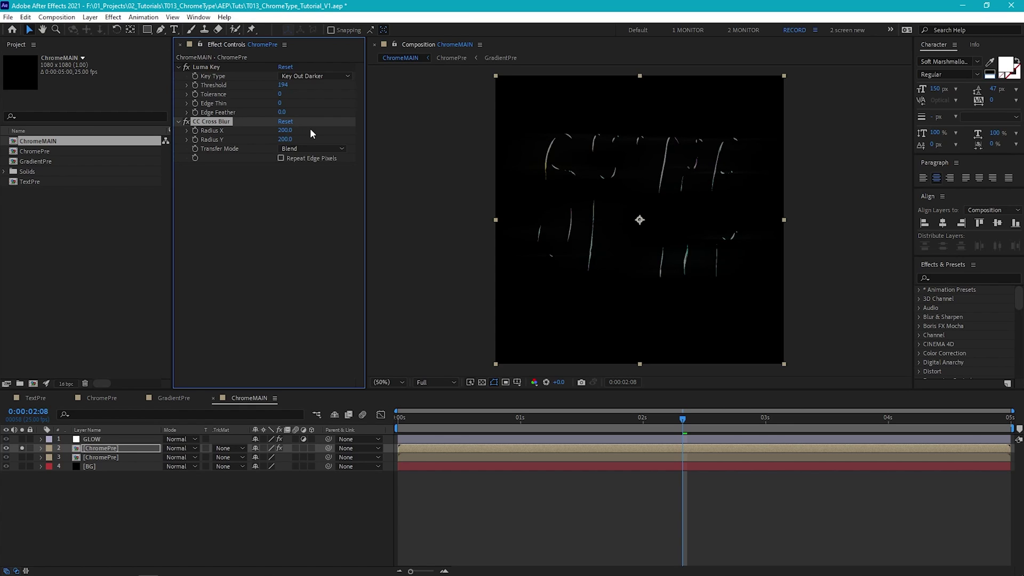
{"action": "key", "text": "Return"}
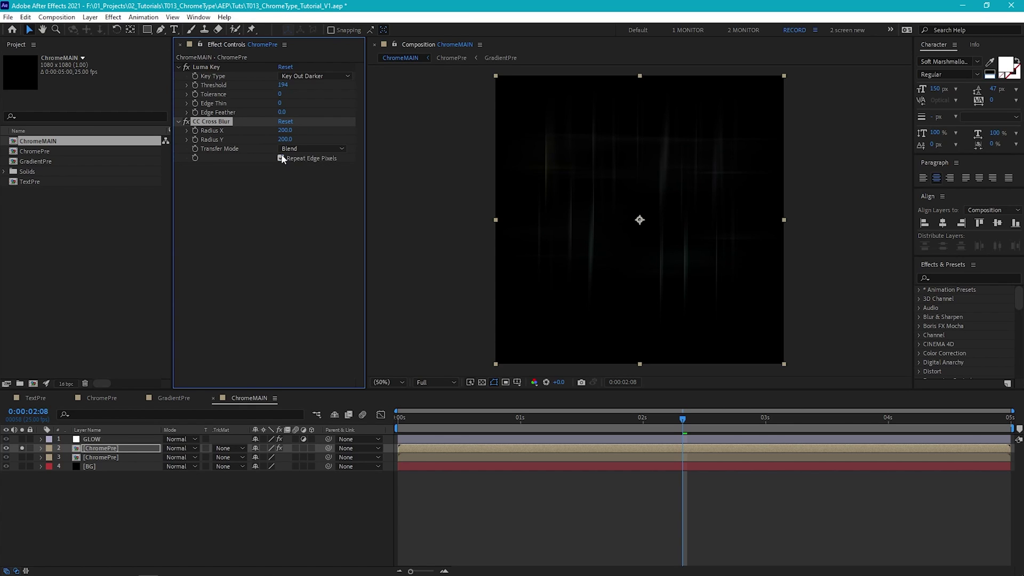
Unsolo the flare layer and set its blend mode to Add.
{"action": "left_click", "coordinate": [22, 448]}
{"action": "left_click", "coordinate": [188, 448]}
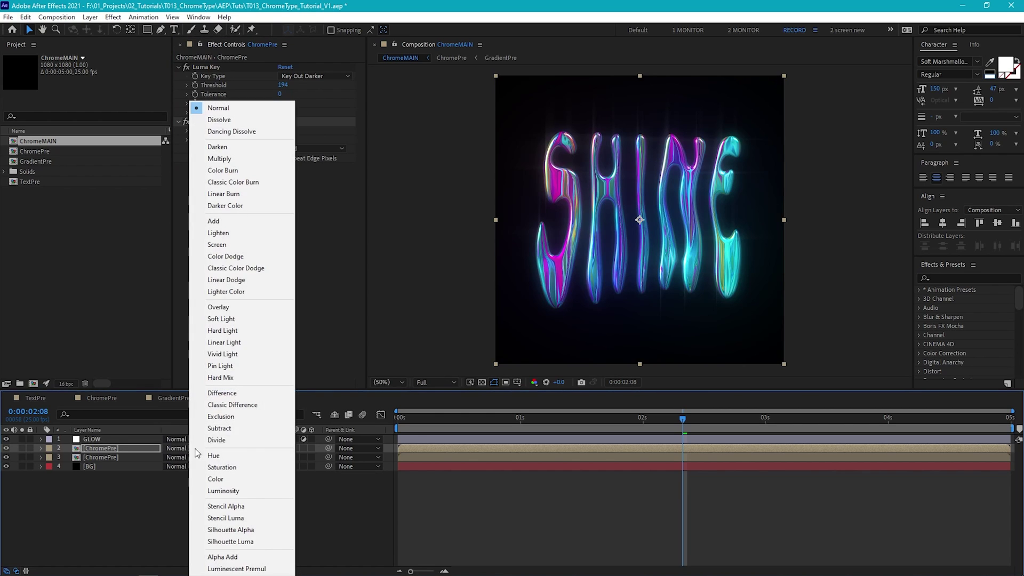
{"action": "left_click", "coordinate": [235, 221]}
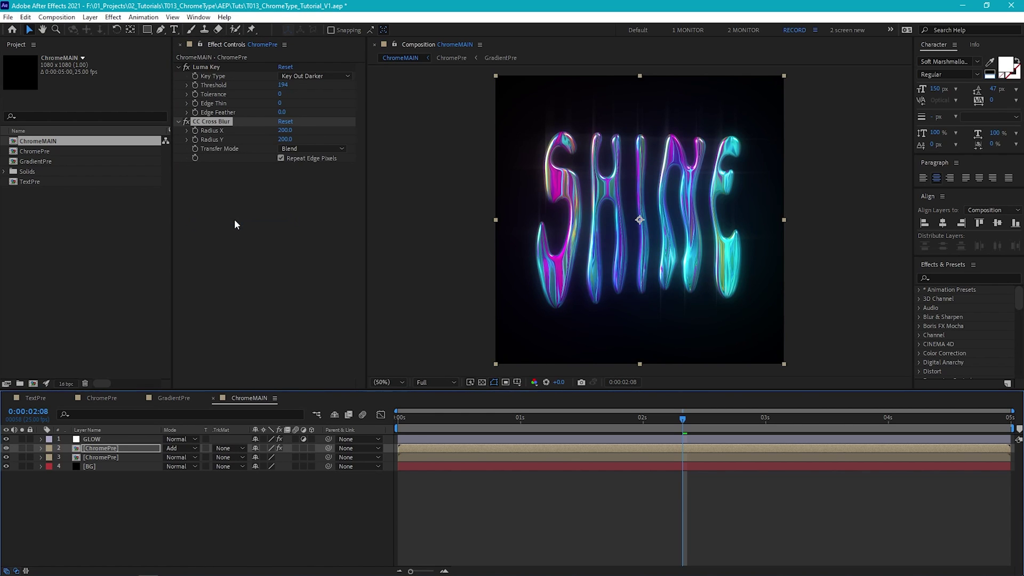
{"action": "left_click", "coordinate": [113, 17]}
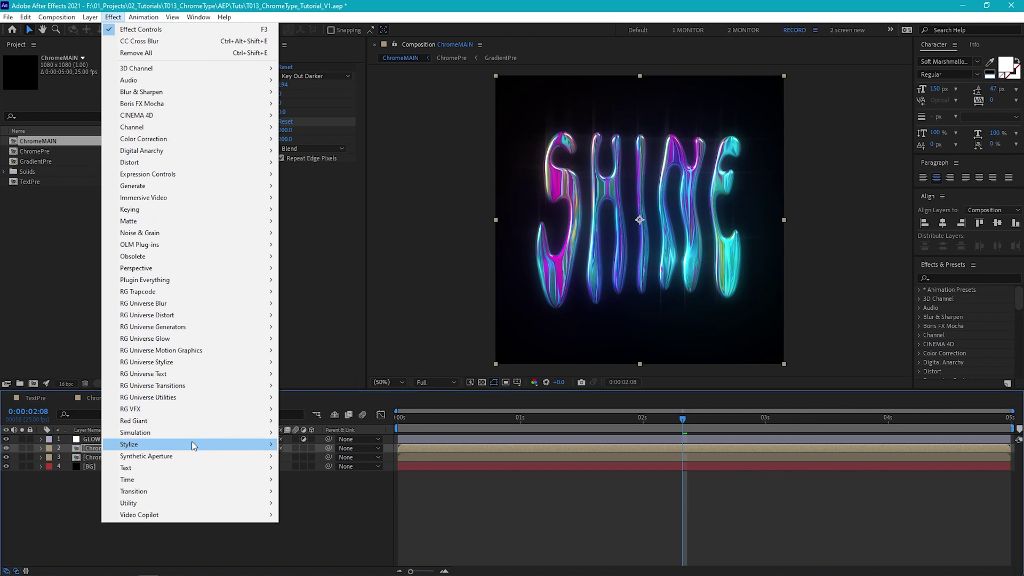
Add a Glow to the flare layer and raise its Luma Key Threshold to 249.
{"action": "mouse_move", "coordinate": [191, 442]}
{"action": "left_click", "coordinate": [319, 350]}
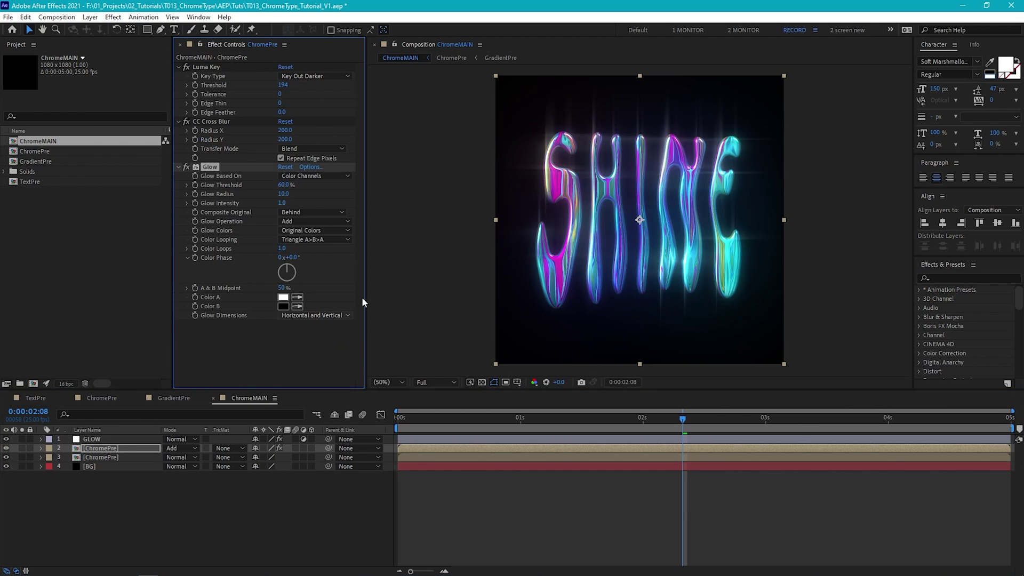
{"action": "left_click_drag", "start_coordinate": [283, 85], "coordinate": [326, 85]}
Preview the animation from the first frame, then stop playback.
{"action": "left_click", "coordinate": [608, 418]}
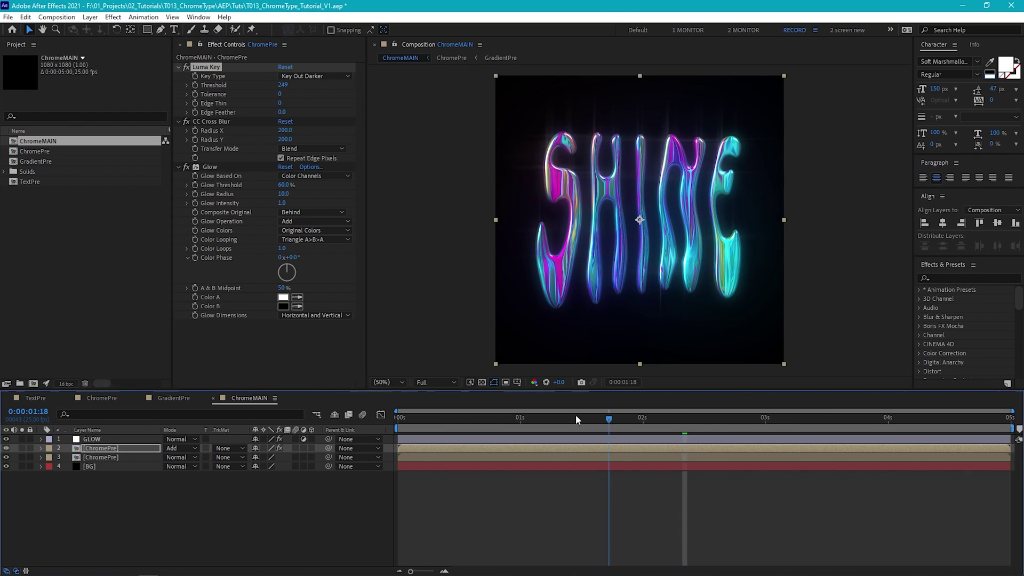
{"action": "key", "text": "Home"}
{"action": "key", "text": "space"}
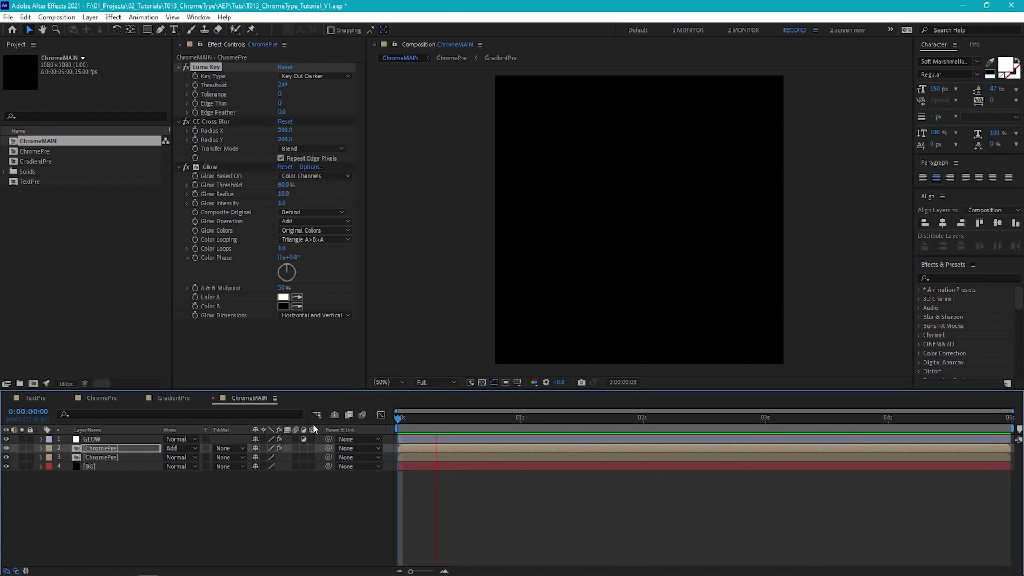
{"action": "left_click", "coordinate": [229, 521]}
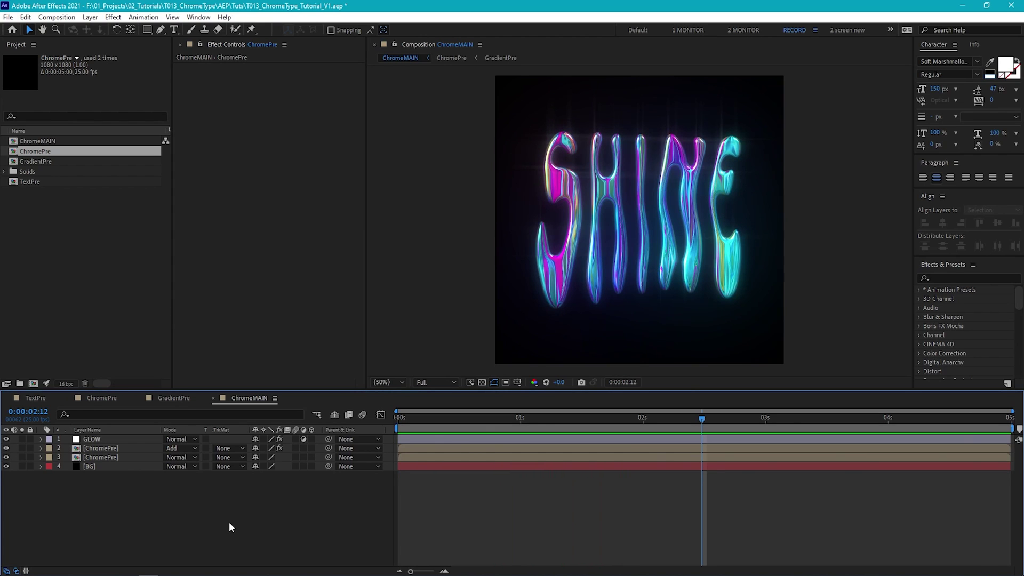
Create a new adjustment layer named NOISE.
{"action": "key", "text": "ctrl+alt+y"}
{"action": "key", "text": "Return"}
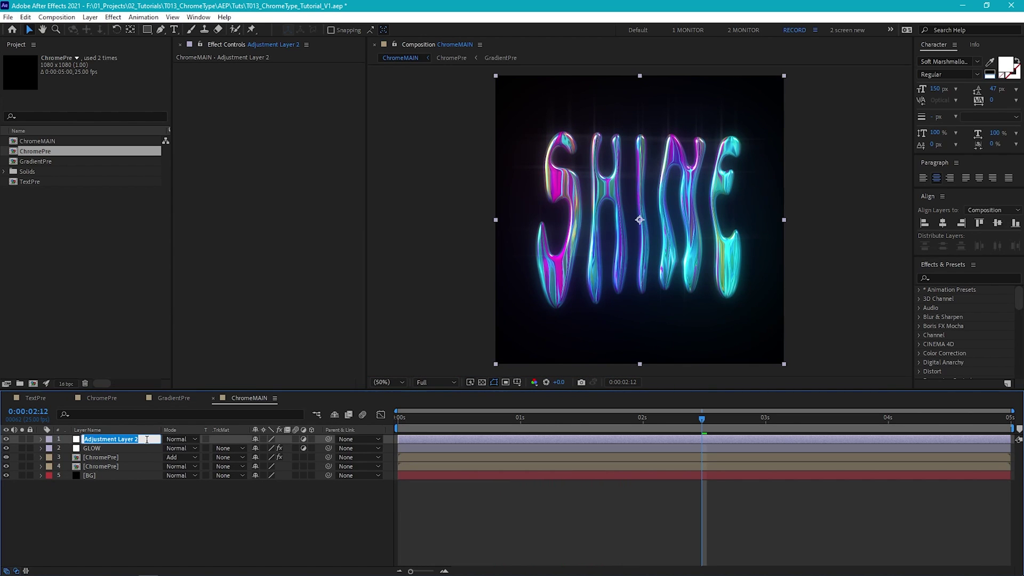
{"action": "type", "text": "NOISE"}
{"action": "key", "text": "Return"}
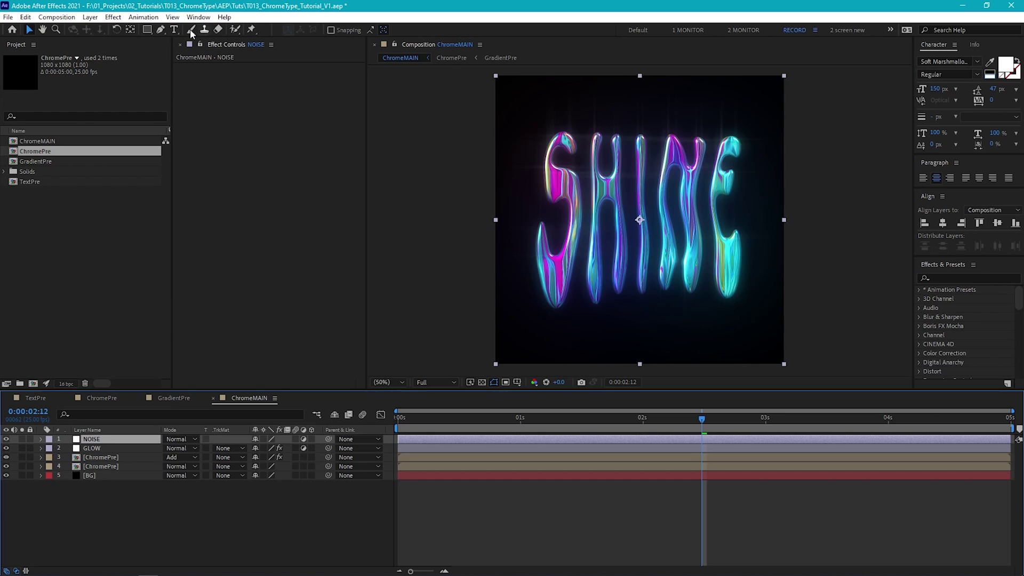
Apply Noise at 5% to the NOISE layer, then add another adjustment layer above it.
{"action": "left_click", "coordinate": [113, 16]}
{"action": "mouse_move", "coordinate": [241, 240]}
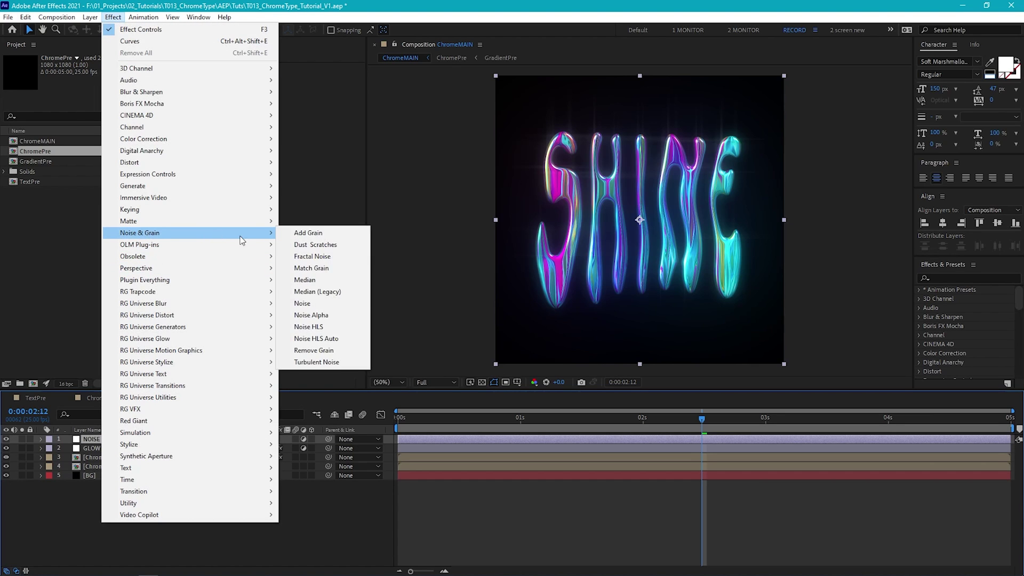
{"action": "left_click", "coordinate": [334, 304]}
{"action": "key", "text": "/"}
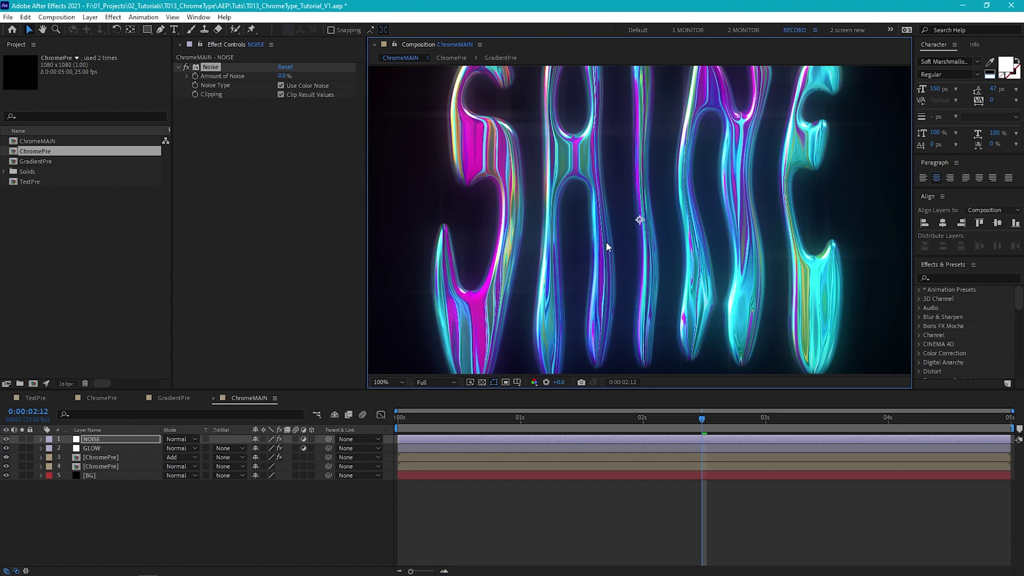
{"action": "left_click", "coordinate": [280, 77]}
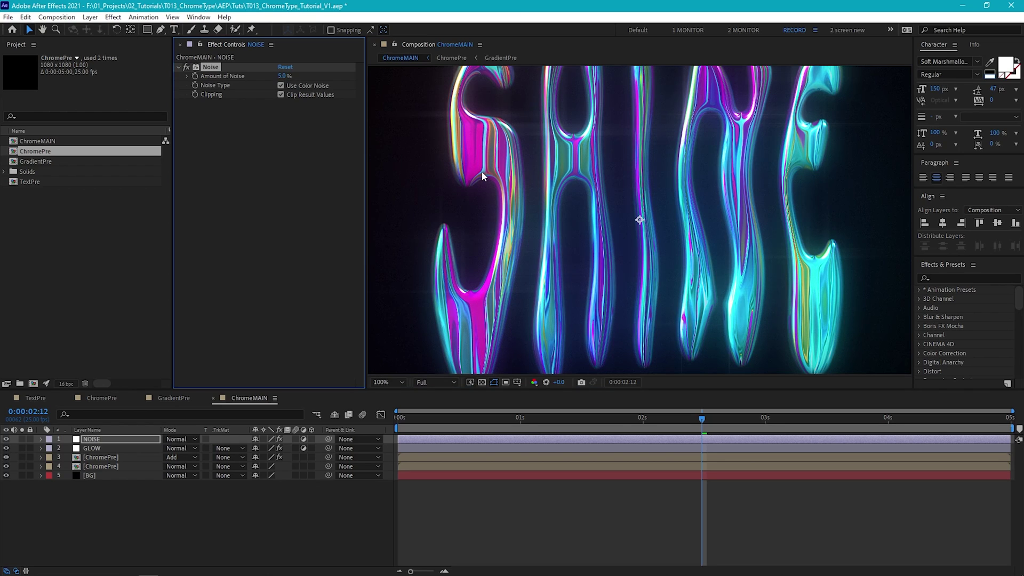
{"action": "key", "text": "ctrl+alt+y"}
{"action": "key", "text": "Return"}
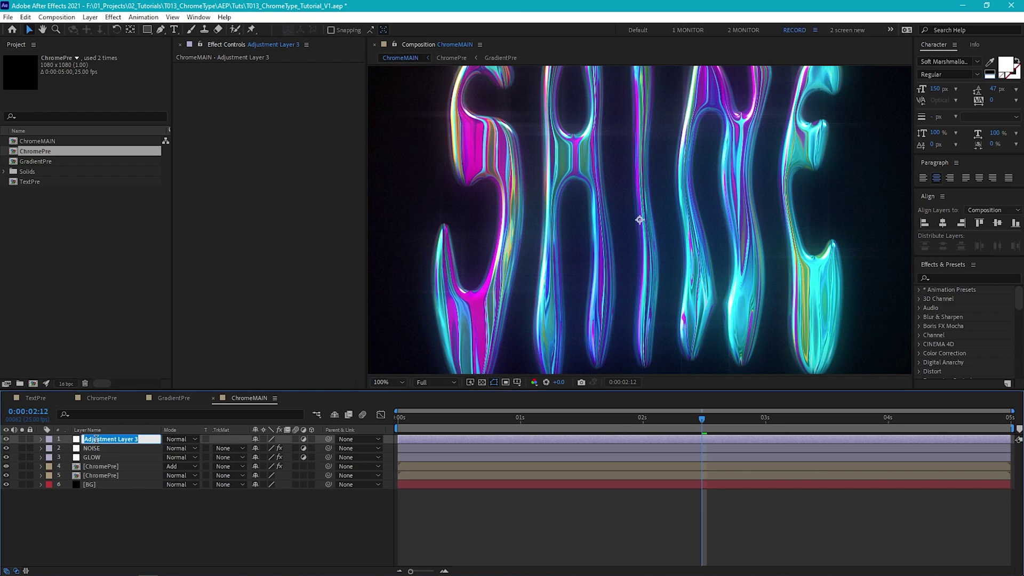
Name the new adjustment layer CC and give it a gentle-contrast Curves adjustment.
{"action": "type", "text": "CC"}
{"action": "key", "text": "Return"}
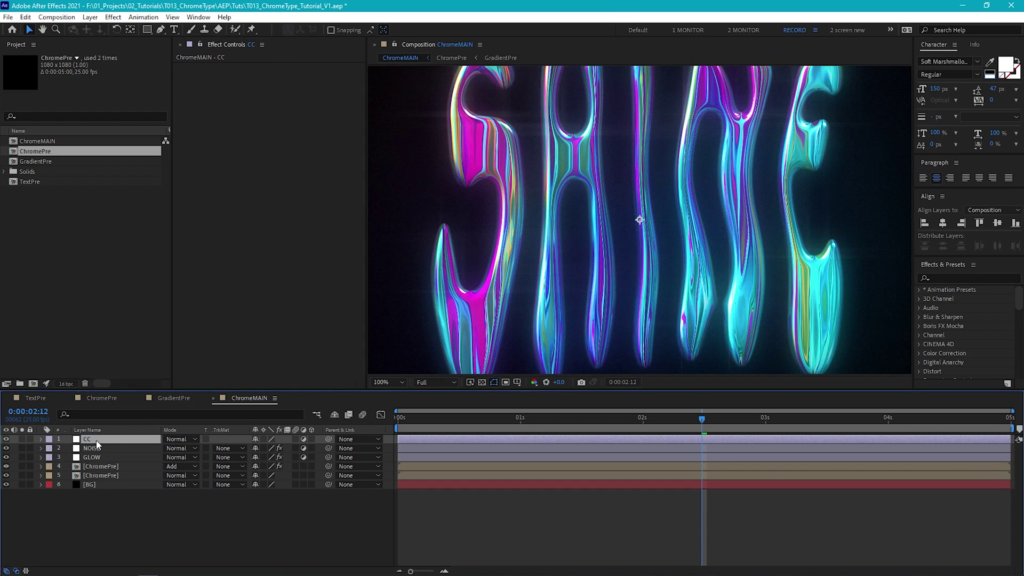
{"action": "left_click", "coordinate": [113, 18]}
{"action": "mouse_move", "coordinate": [174, 139]}
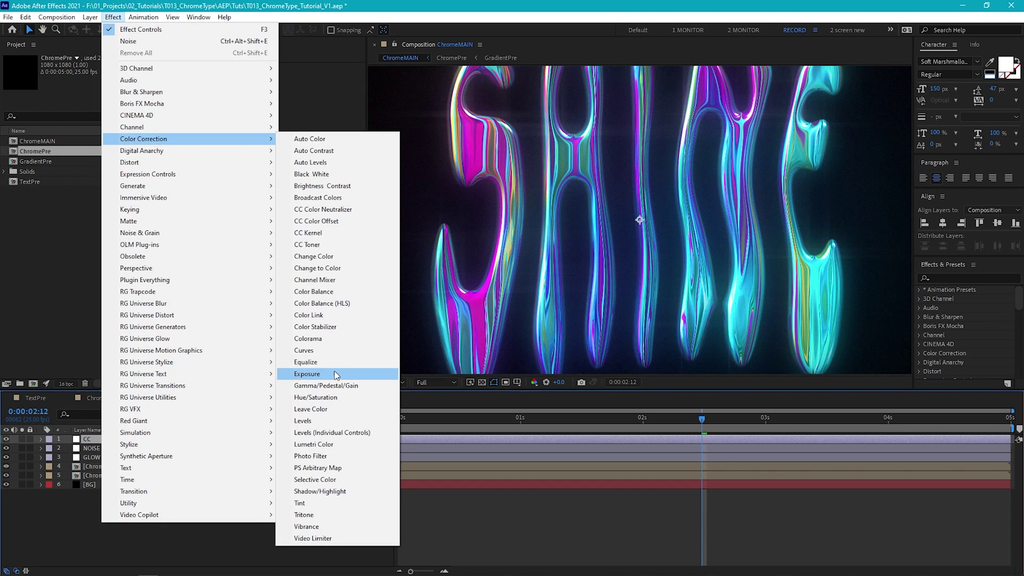
{"action": "left_click", "coordinate": [335, 352]}
{"action": "key", "text": "Caps_Lock"}
{"action": "left_click_drag", "start_coordinate": [243, 206], "coordinate": [243, 211]}
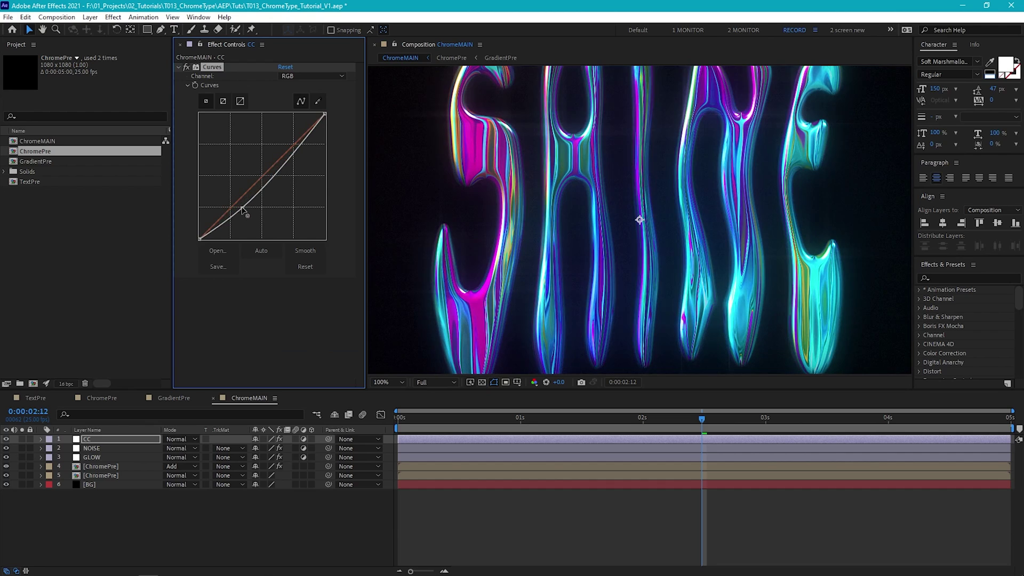
{"action": "left_click", "coordinate": [307, 145]}
{"action": "left_click_drag", "start_coordinate": [301, 136], "coordinate": [298, 132]}
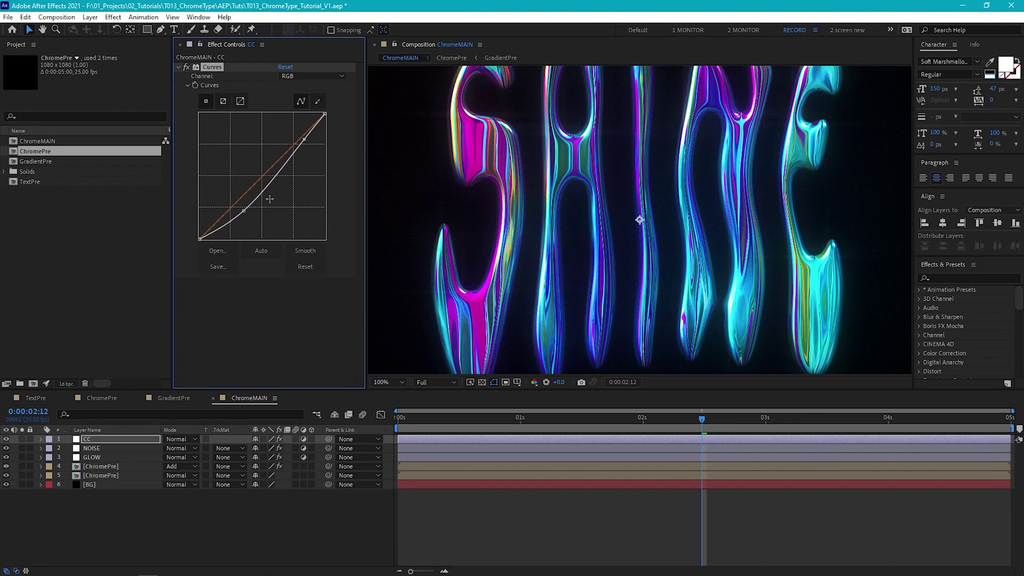
{"action": "left_click_drag", "start_coordinate": [238, 203], "coordinate": [245, 205]}
Add Hue/Saturation with Master Hue at +9° and preview the final look.
{"action": "left_click", "coordinate": [113, 18]}
{"action": "mouse_move", "coordinate": [192, 144]}
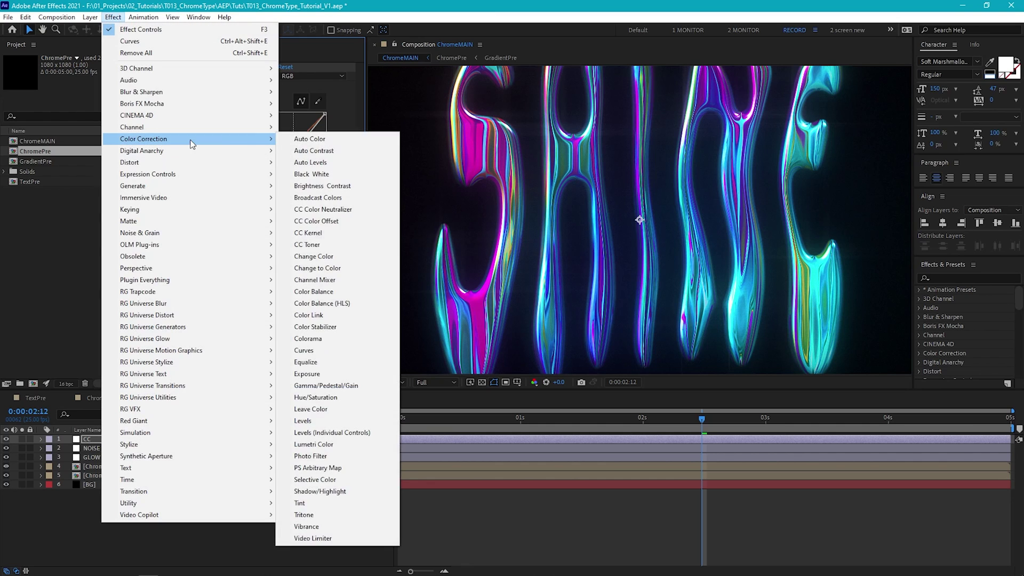
{"action": "left_click", "coordinate": [315, 397]}
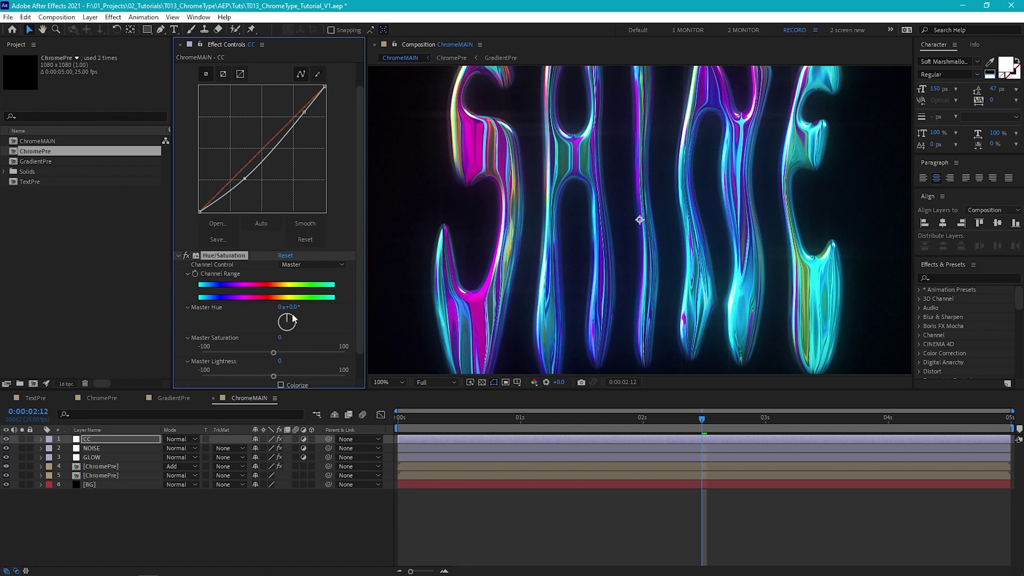
{"action": "left_click_drag", "start_coordinate": [287, 316], "coordinate": [289, 306]}
{"action": "scroll", "coordinate": [455, 304], "scroll_direction": "down", "scroll_amount": 2}
{"action": "key", "text": "space"}
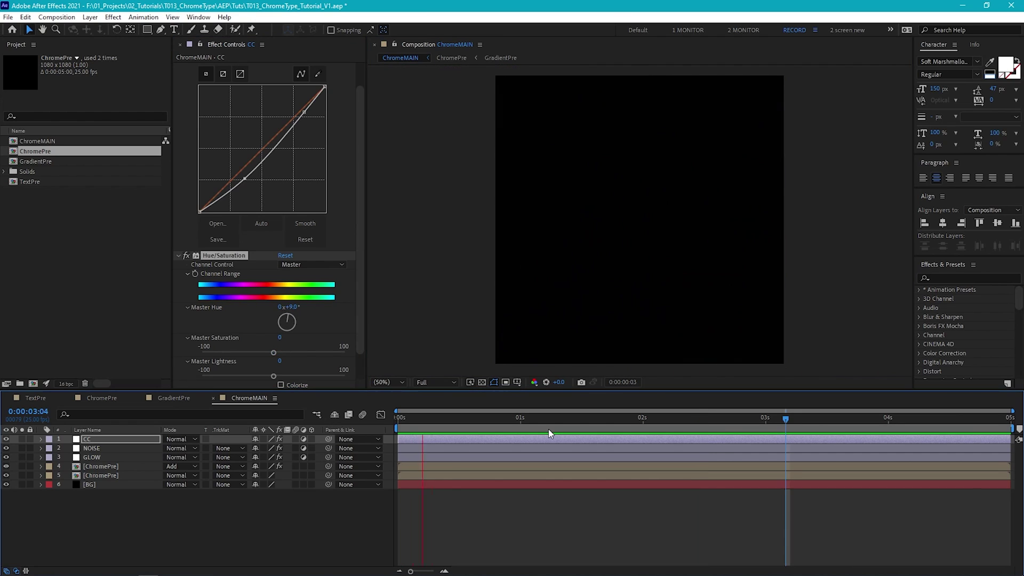